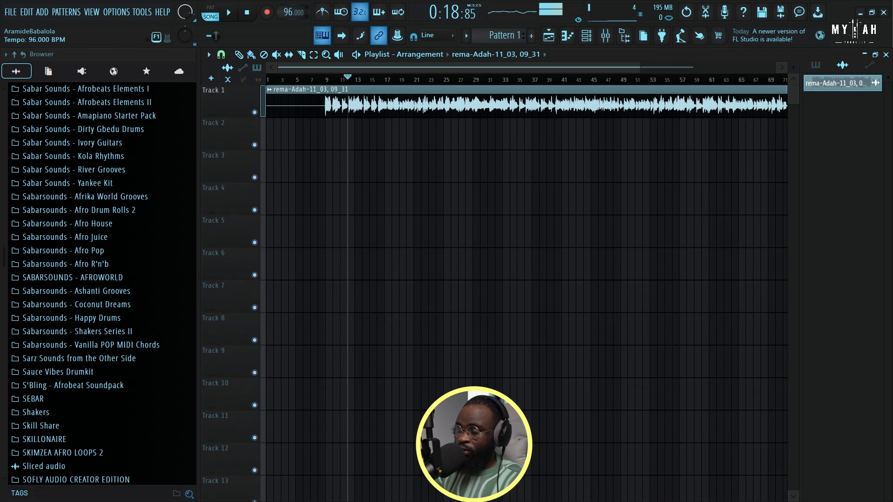
Route the rema-Adah audio clip to mixer track 2 and load Fruity Parametric EQ 2 in its first effect slot.
double_click(497, 111)
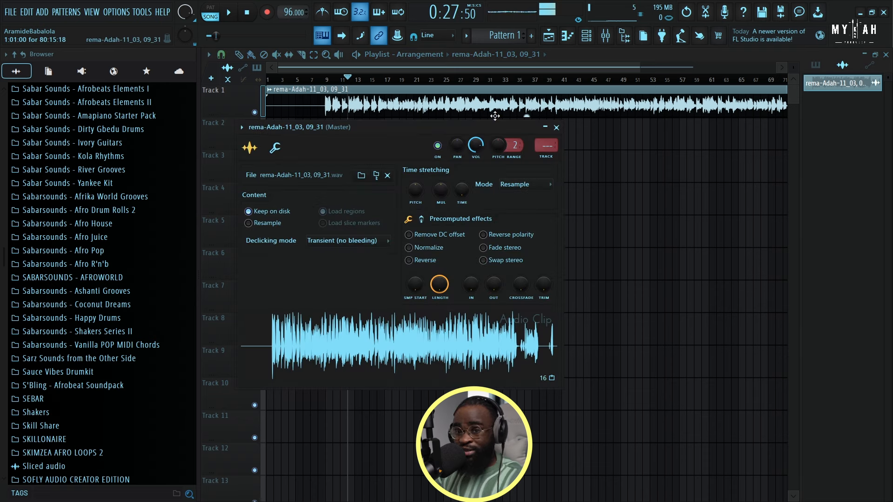
left_click(550, 159)
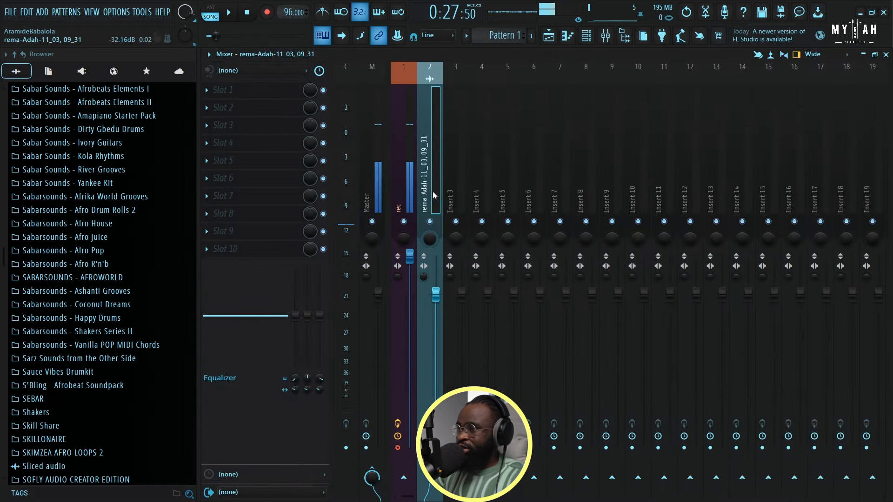
left_click(259, 95)
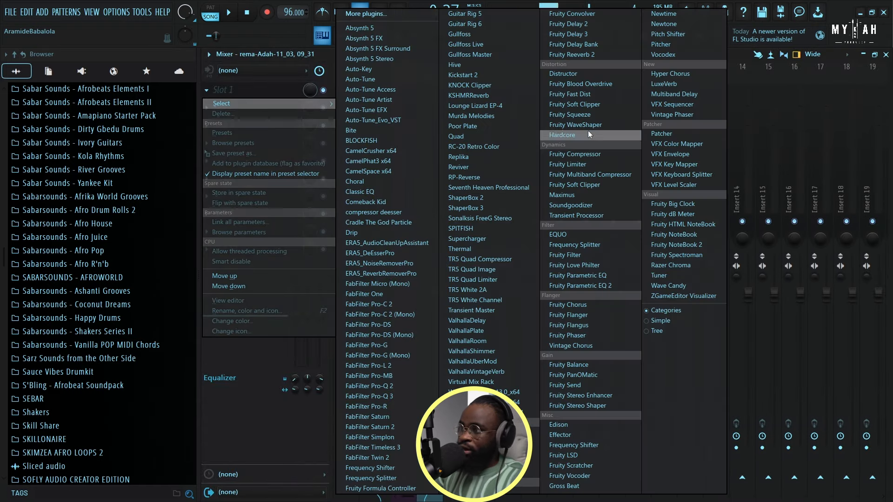
left_click(601, 286)
Shape EQ band 1 into a steep low cut in the bass range during playback.
left_click_drag(361, 295, 385, 356)
right_click(383, 354)
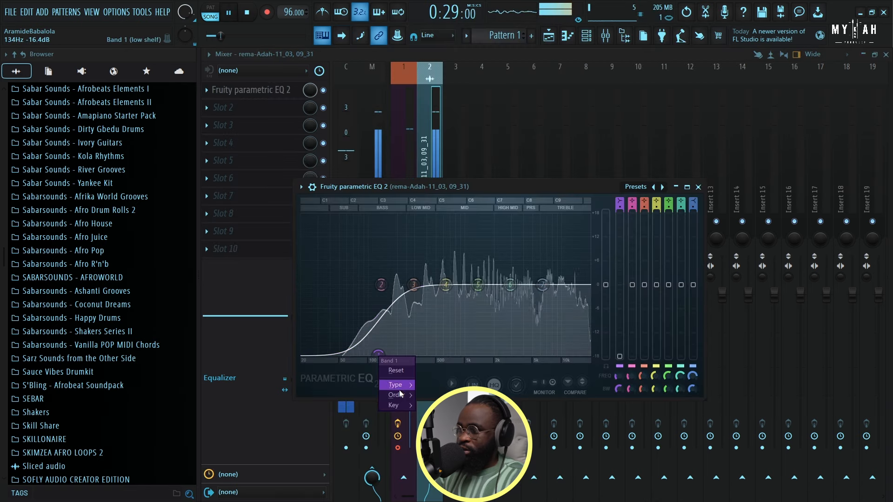
left_click(420, 396)
left_click_drag(378, 353, 388, 353)
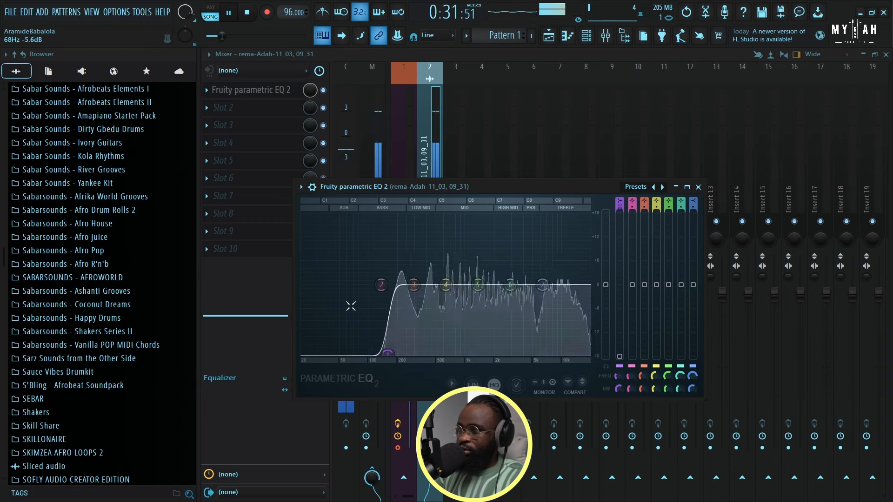
key("space")
Add Poor Plate in slot 2 with Dry at 0 dB and Wet at about -16.4 dB.
left_click(255, 108)
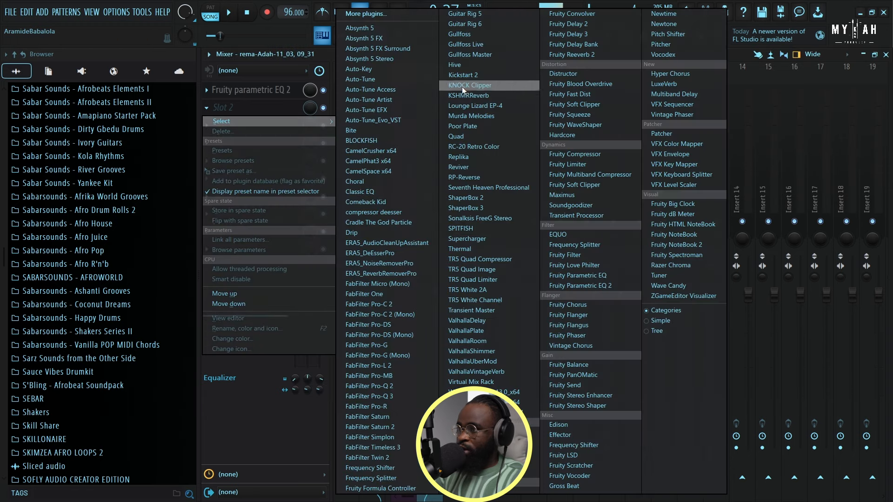
left_click(462, 129)
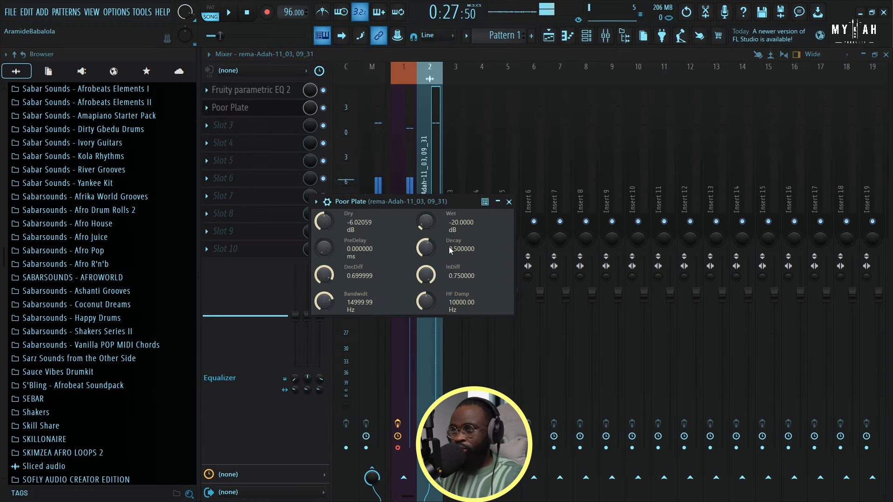
left_click_drag(324, 222, 324, 188)
key("space")
mouse_move(422, 226)
left_mouse_down()
mouse_move(423, 219)
mouse_move(422, 230)
left_mouse_up()
key("space")
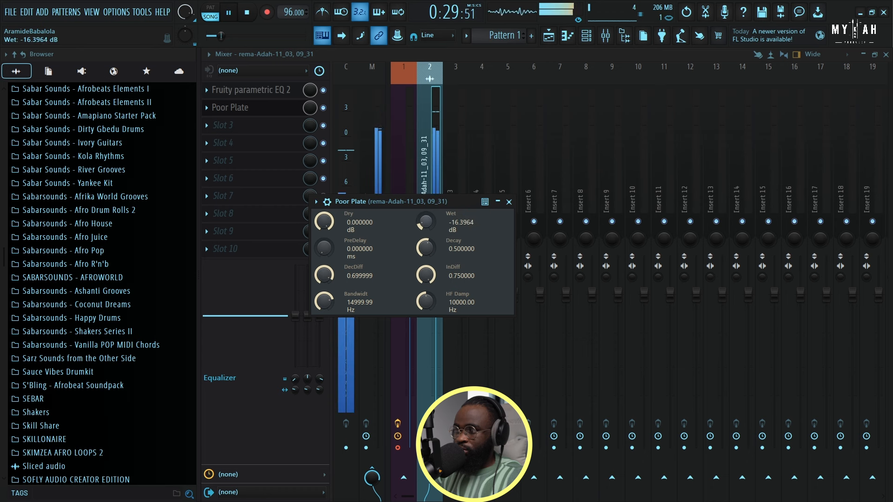
key("space")
Load Virtual Mix Rack in slot 3 and reduce its modules to AirEQ Air and Revival.
left_click(224, 125)
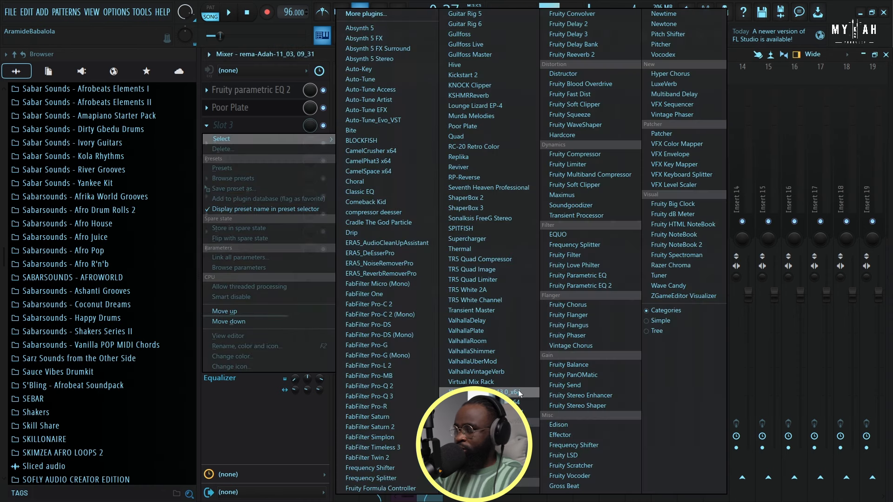
left_click(471, 382)
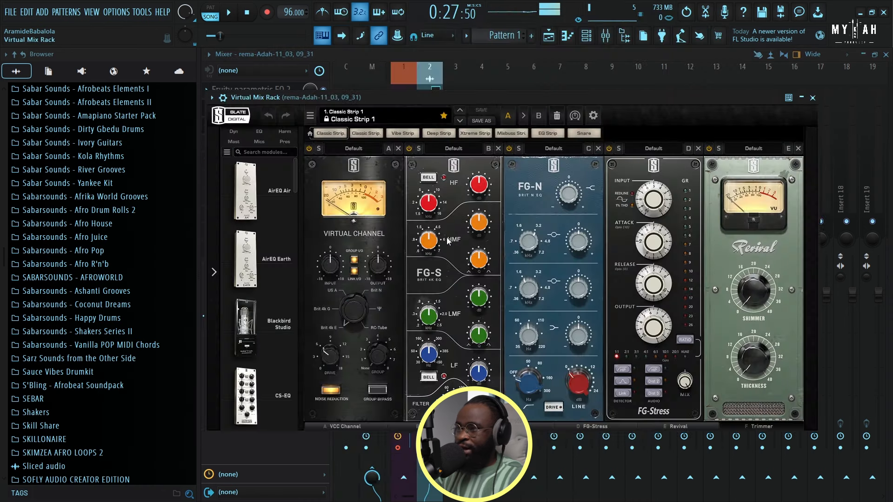
left_click(698, 149)
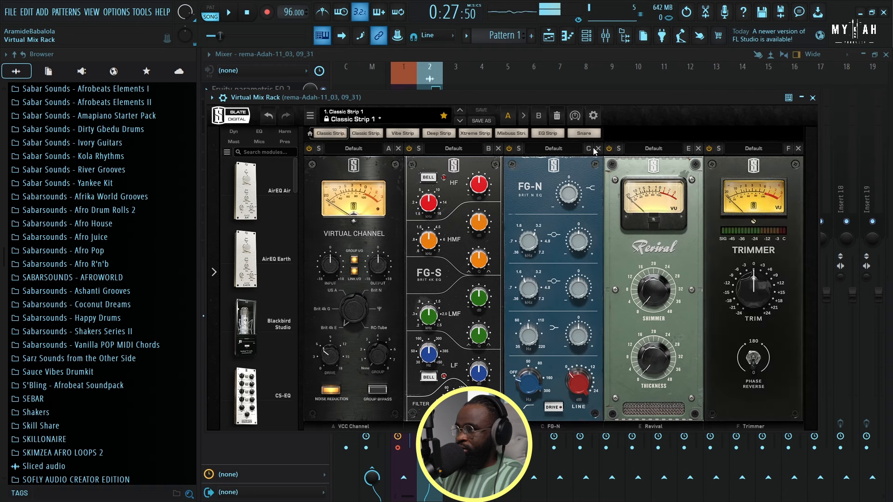
left_click(598, 148)
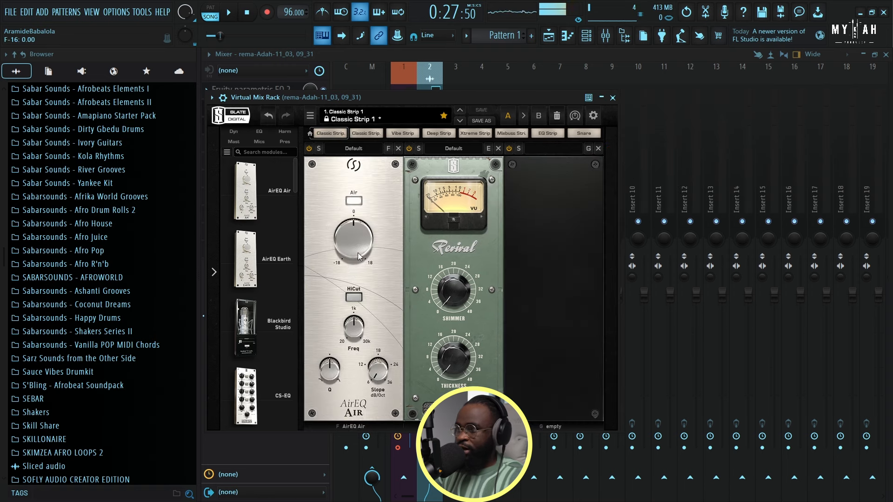
Set the AirEQ Air gain to about 2.02 dB and Revival's Shimmer to about 5.10.
left_click_drag(359, 257, 363, 245)
left_click_drag(388, 100, 470, 108)
key("space")
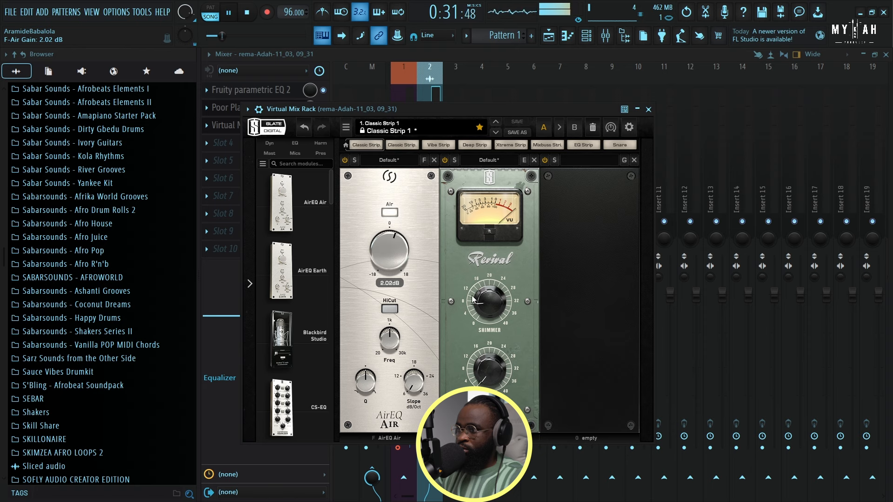
left_click_drag(482, 304, 484, 312)
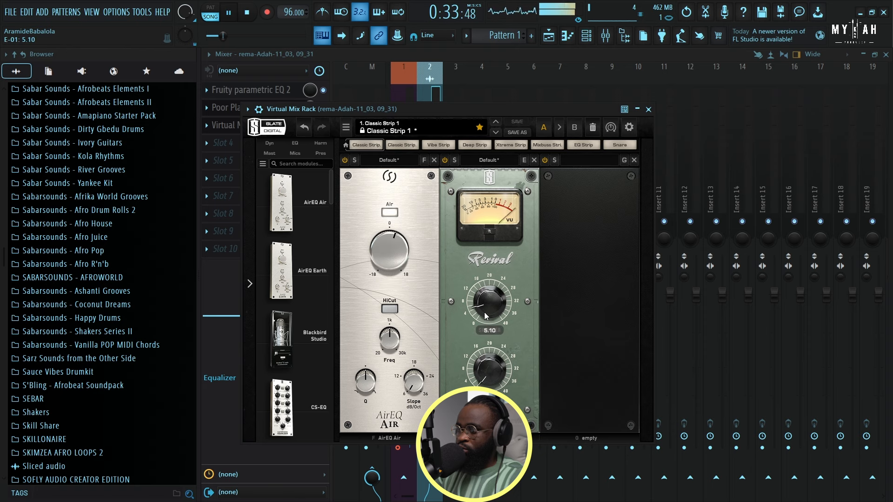
Lower the rema-Adah clip's gain in the playlist to about -5.9 dB and play it back.
left_click(549, 35)
key("space")
left_click_drag(528, 114, 527, 115)
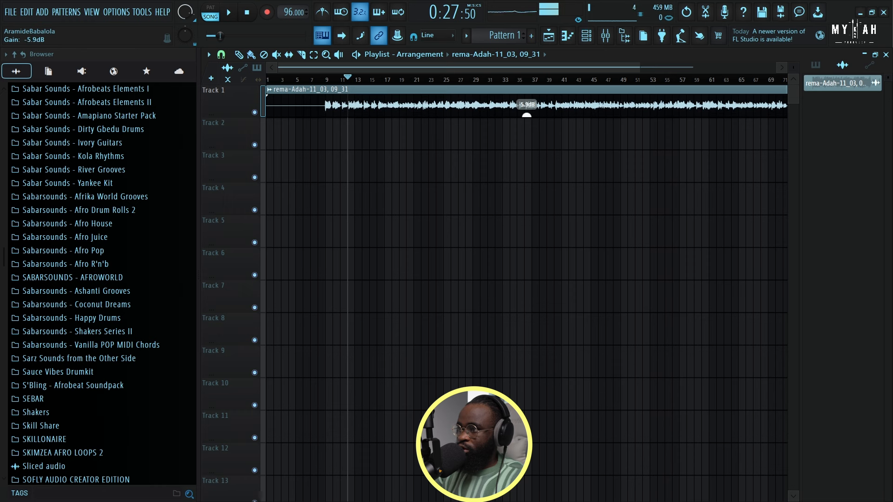
key("space")
key("space")
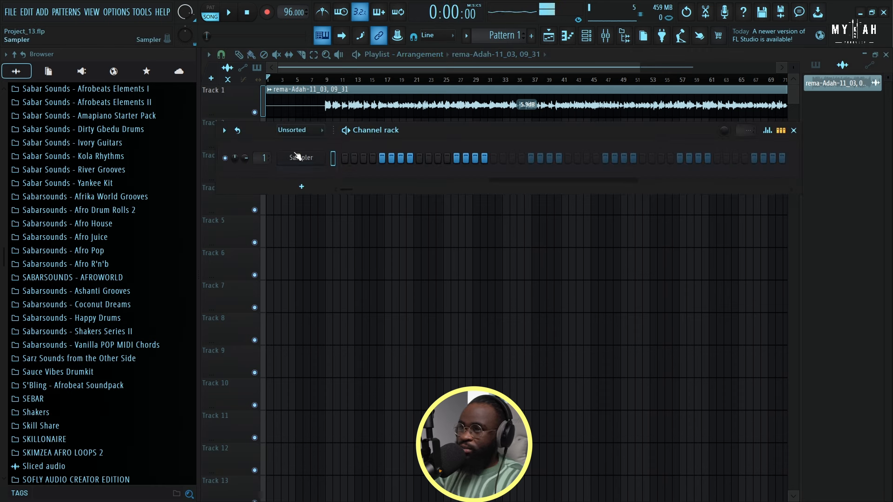
Add a FLEX instrument as a new channel in the channel rack.
left_click_drag(261, 127, 304, 135)
left_click(347, 195)
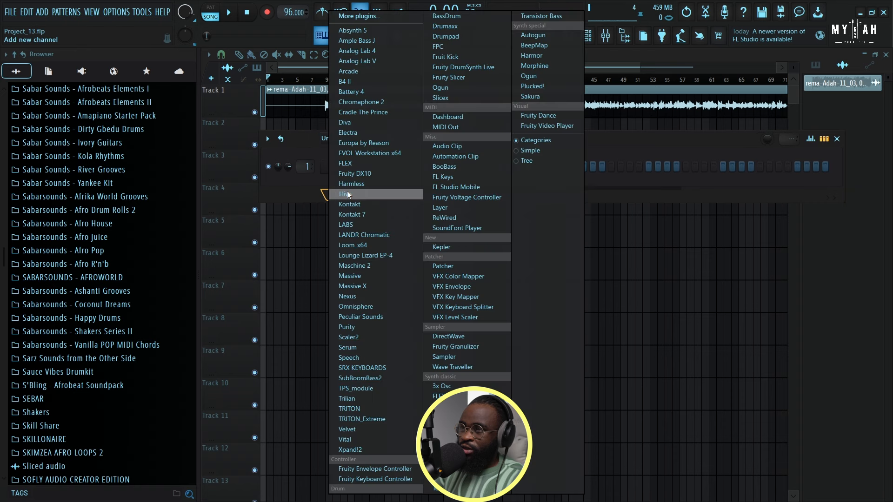
left_click(366, 162)
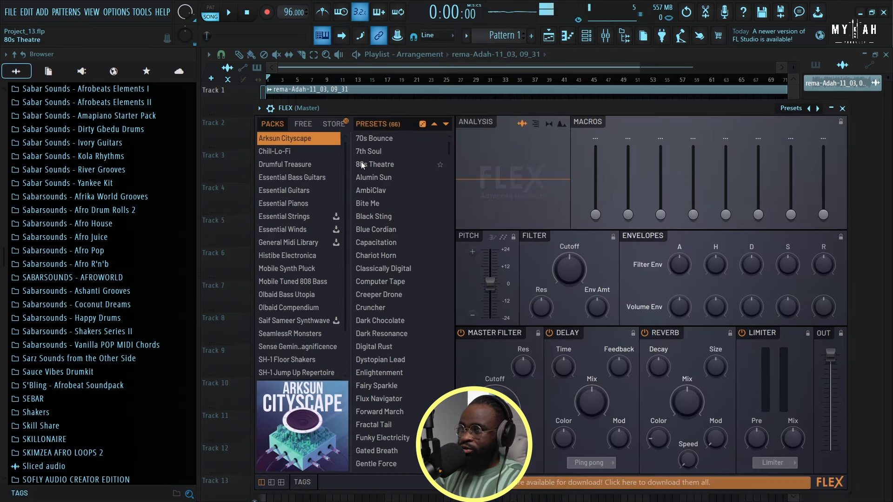
Audition nylon guitar presets from FLEX's Essential Guitars pack and load Ace Nylon Lite.
left_click(301, 191)
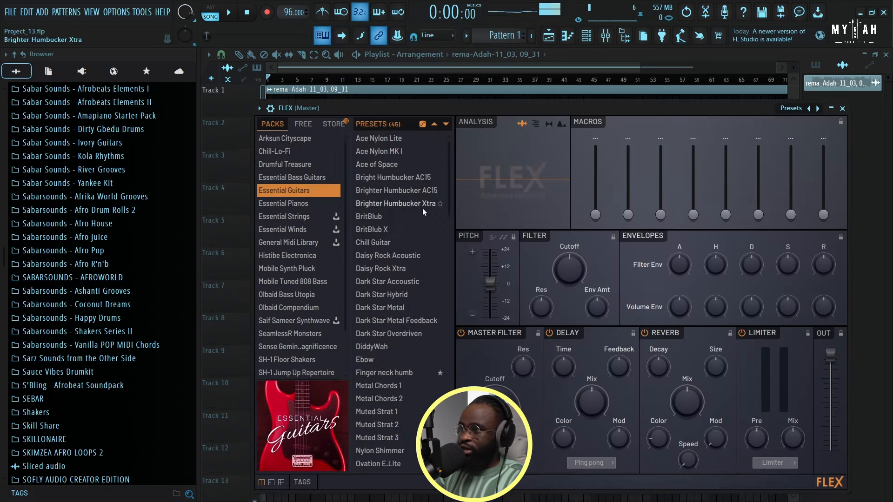
left_click(393, 138)
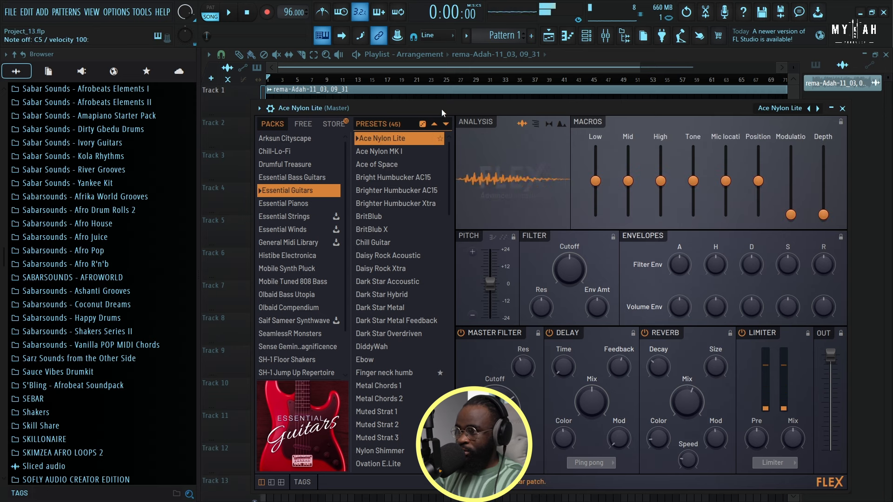
left_click(393, 152)
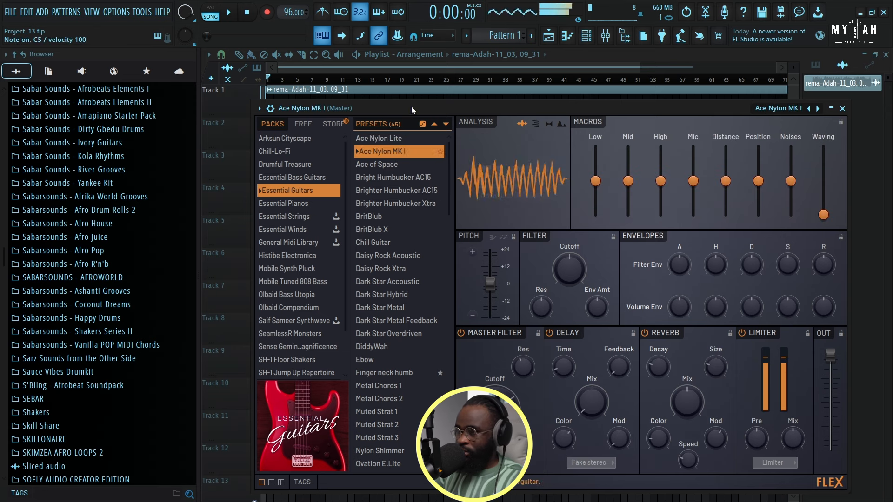
left_click(382, 165)
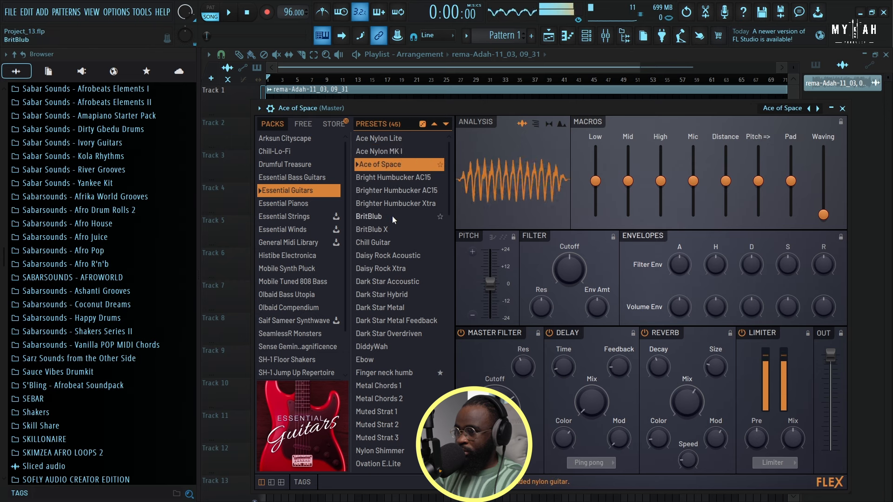
left_click(395, 139)
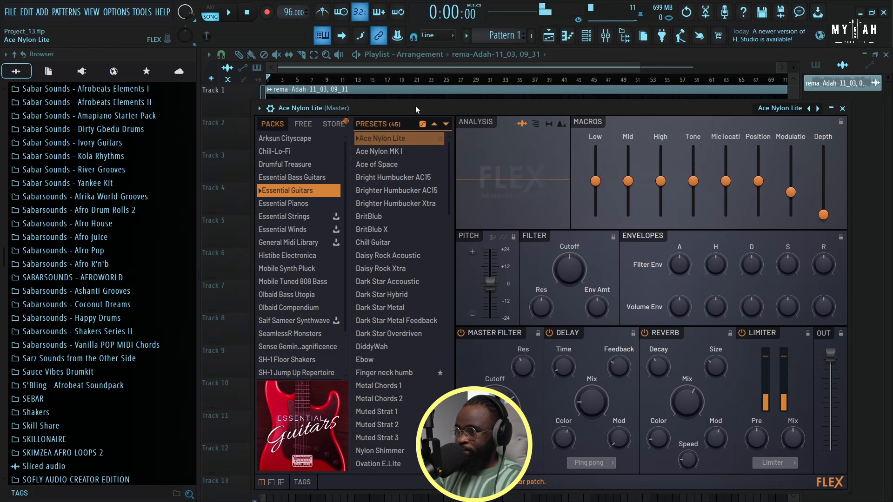
left_click_drag(417, 106, 433, 114)
Rename Pattern 1 to Guitar and assign it a new color.
left_click(466, 35)
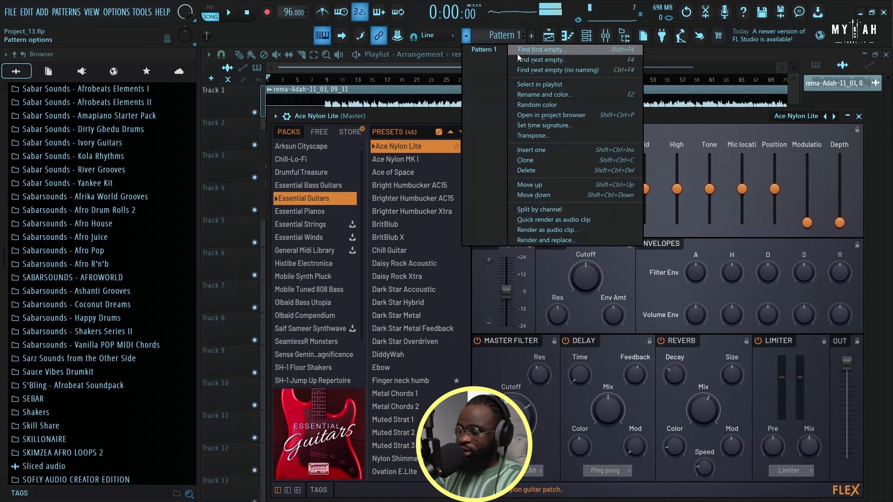
key("F2")
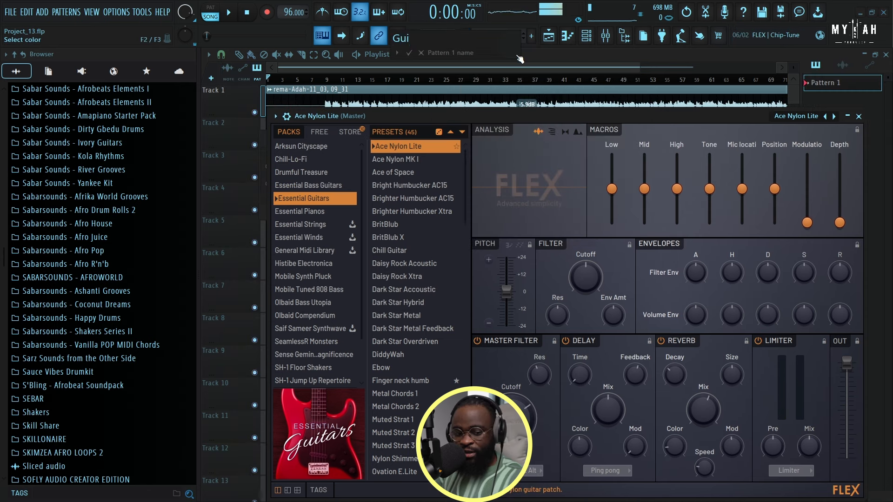
type("Guitar")
left_click(520, 49)
left_click(559, 156)
key("Return")
key("Escape")
Place the Guitar pattern on Track 2 of the playlist at bar 1.
left_click(270, 136)
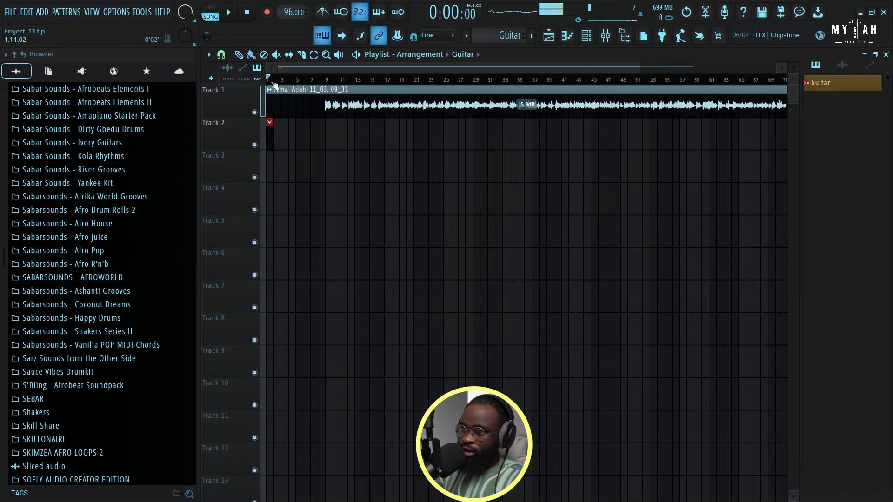
scroll(272, 84, "up", 4)
left_click_drag(270, 82, 308, 63)
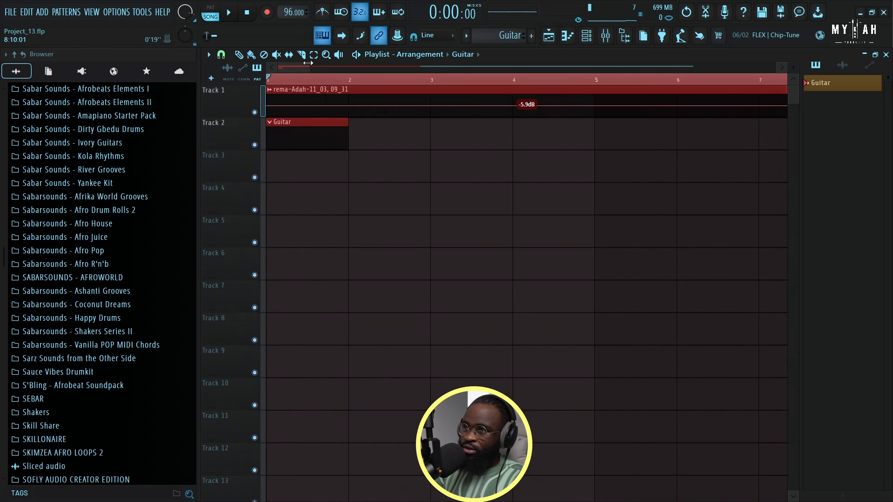
Open the Ace Nylon Lite channel's piano roll and audition keys around G4.
left_click(587, 37)
right_click(343, 171)
right_click(350, 183)
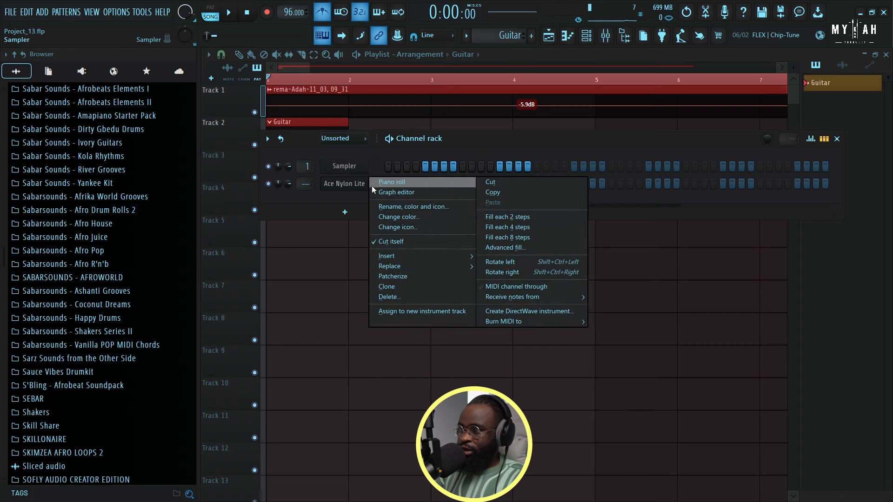
left_click(377, 186)
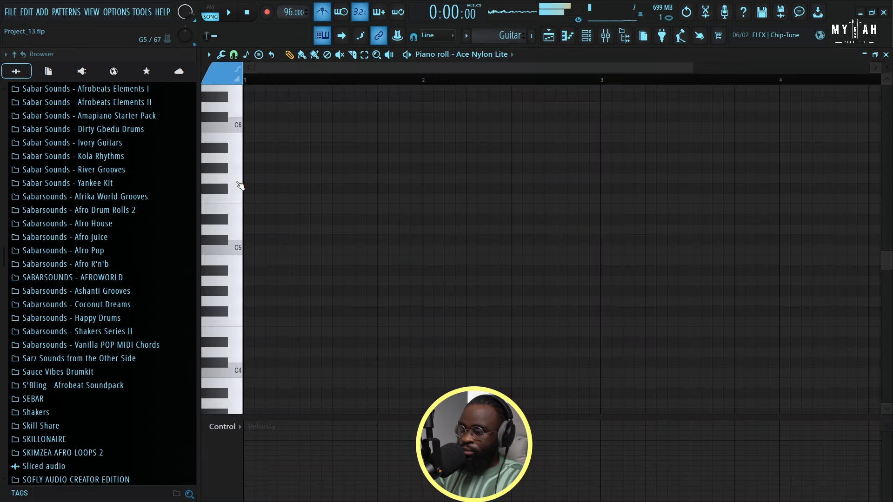
left_click(241, 303)
left_click(237, 304)
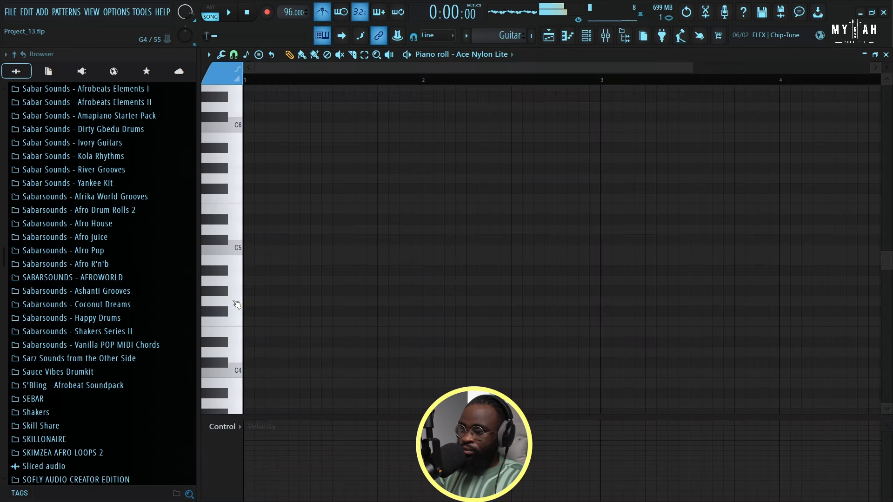
left_click(217, 298)
Draw two-step notes at A4 on step 1 and C6 on step 3 of bar 1, and play them.
left_click_drag(250, 300, 251, 280)
left_click_drag(272, 188, 273, 124)
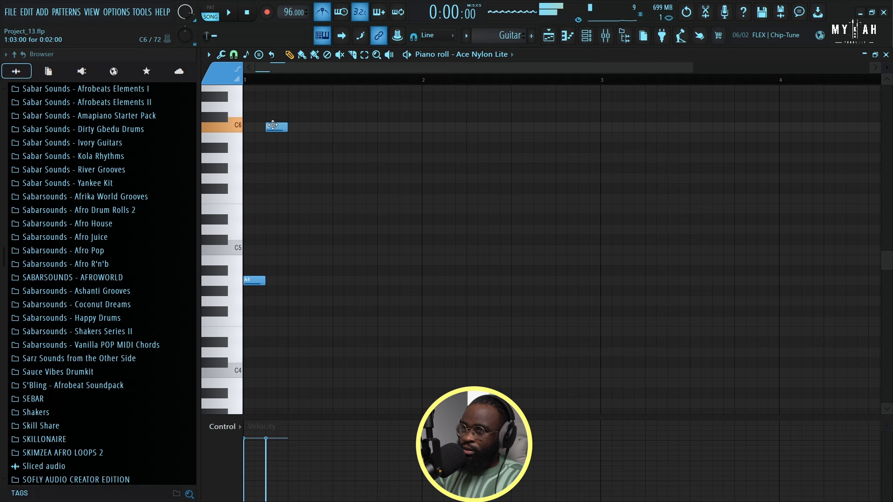
key("space")
key("space")
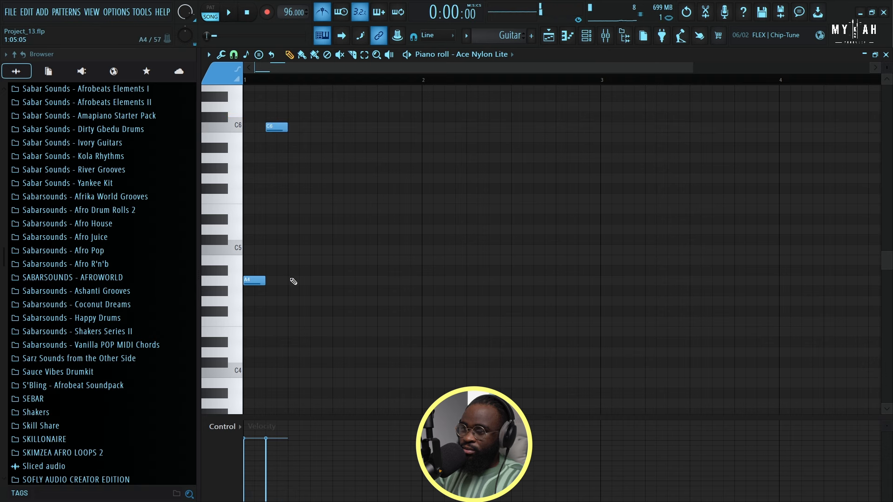
Check the Ace Nylon Lite settings in FLEX and replay the two guitar notes.
left_click(587, 35)
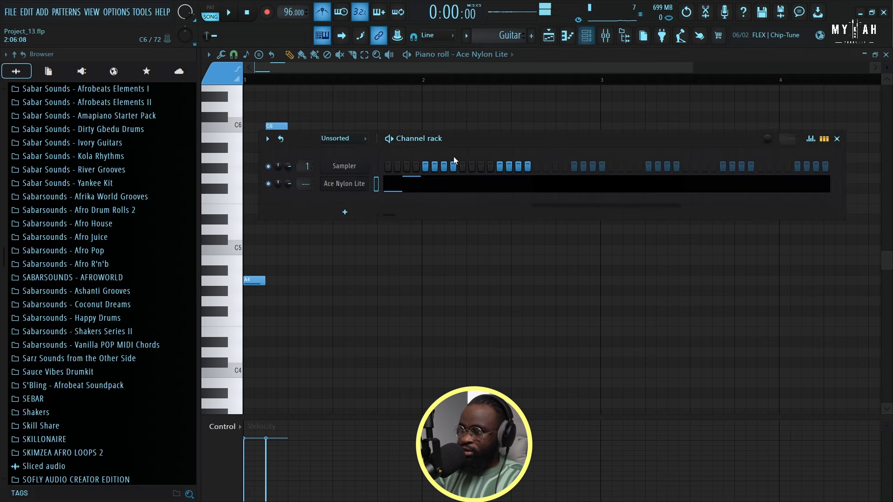
left_click(358, 185)
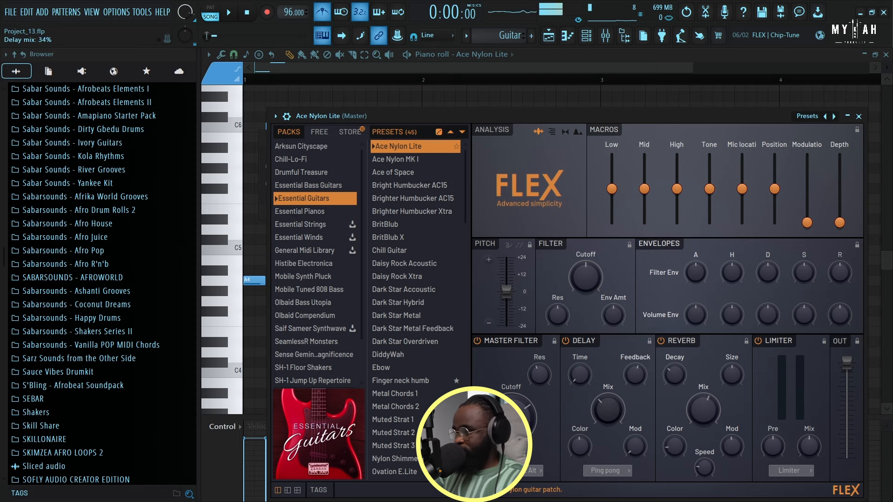
key("Escape")
key("space")
key("space")
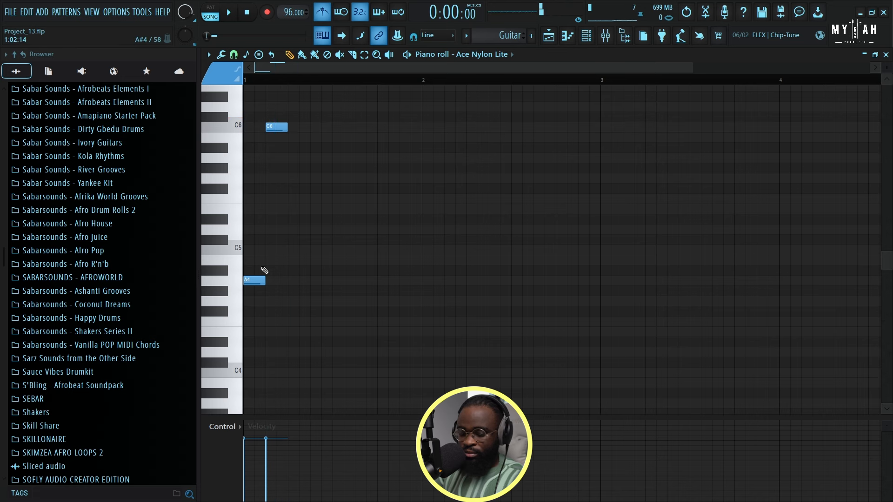
Transpose both guitar notes down one octave to A3 and C5, and play them.
key("ctrl+Down")
key("space")
scroll(297, 242, "down", 2)
key("space")
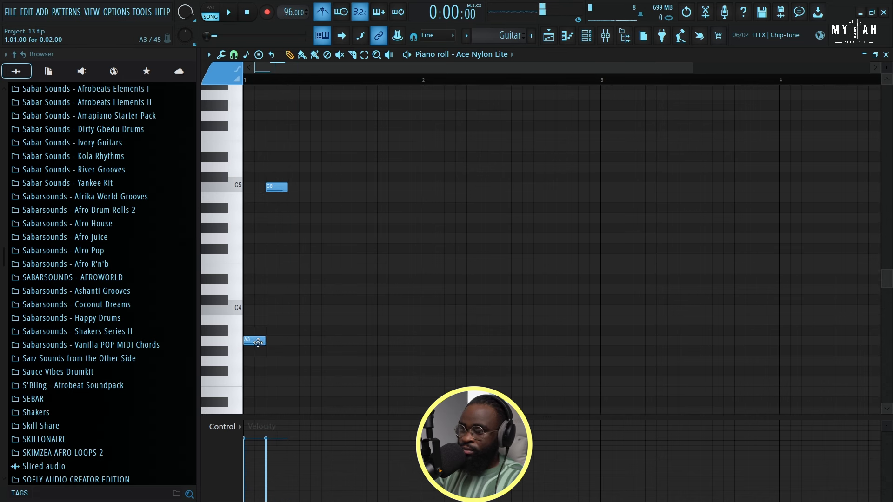
Fill the rest of bar 1 with alternating two-step A3 and C5 notes, and play the bar.
left_click(293, 342)
key("space")
key("space")
left_click(318, 188)
key("space")
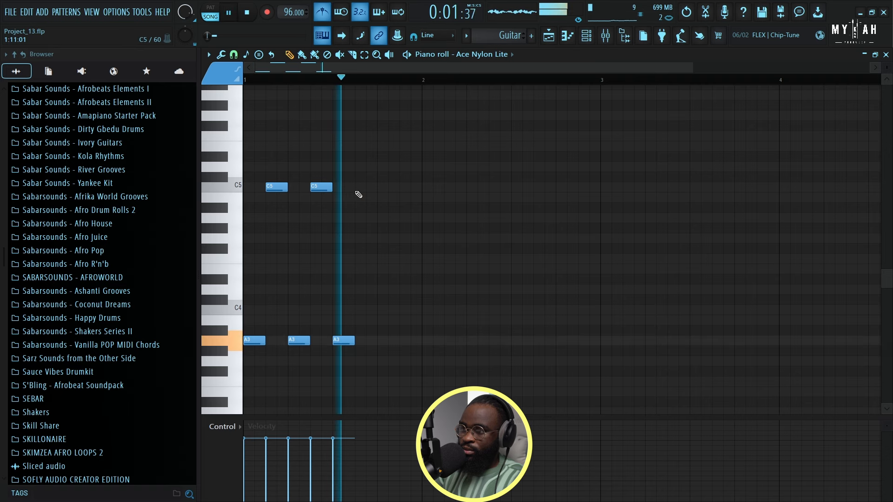
left_click(363, 188)
left_click(344, 342)
key("space")
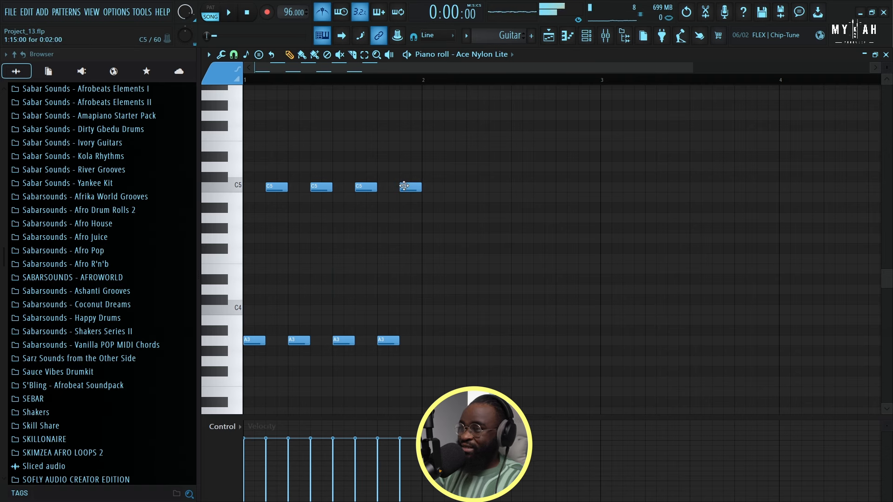
key("space")
scroll(404, 214, "down", 3)
scroll(398, 83, "down", 1)
key("space")
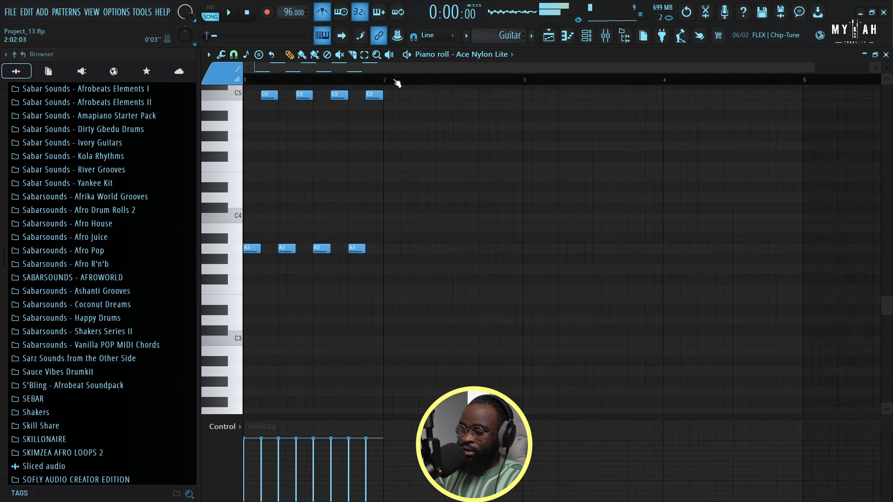
Scale down the velocity of all bar 1 notes evenly and listen to them.
key("alt+x")
key("space")
left_click(476, 319)
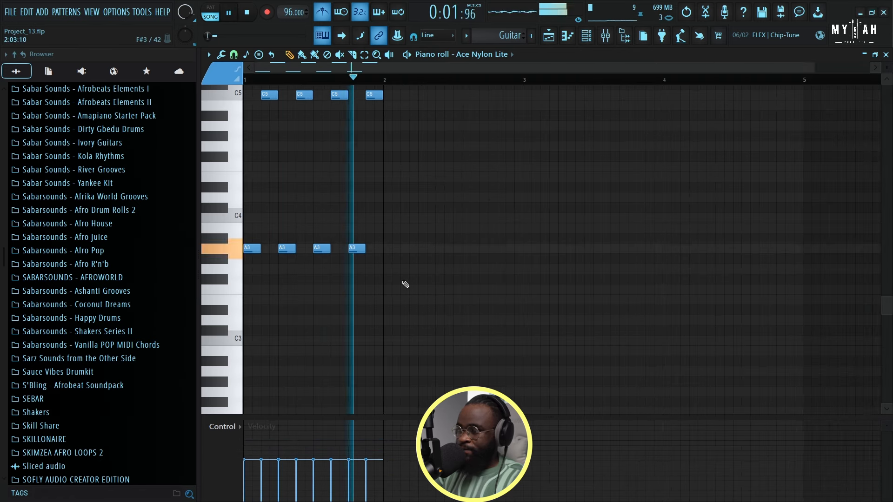
key("space")
Draw two-step notes at B3 on step 1 and D#5 on step 3 of bar 2, at the bar 1 velocity.
left_click(387, 269)
right_click(389, 275)
left_click_drag(391, 259, 381, 219)
scroll(420, 289, "up", 3)
key("space")
left_click(387, 460)
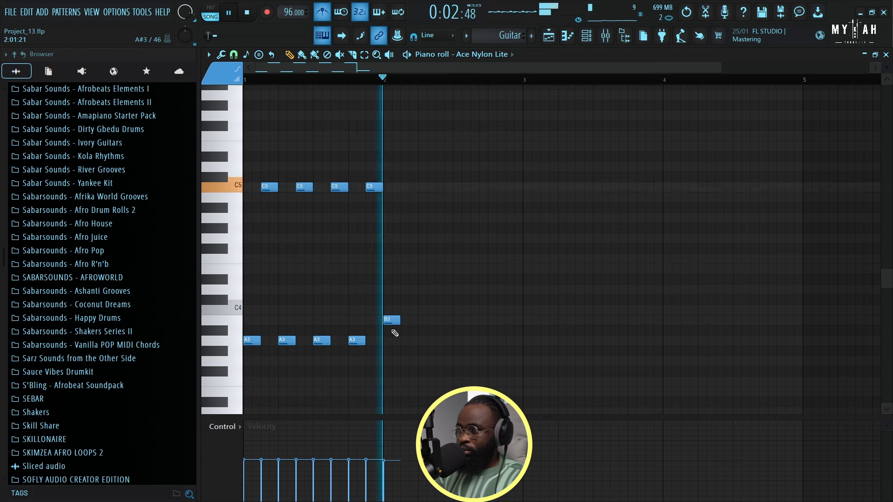
key("space")
left_click_drag(399, 215, 398, 156)
key("space")
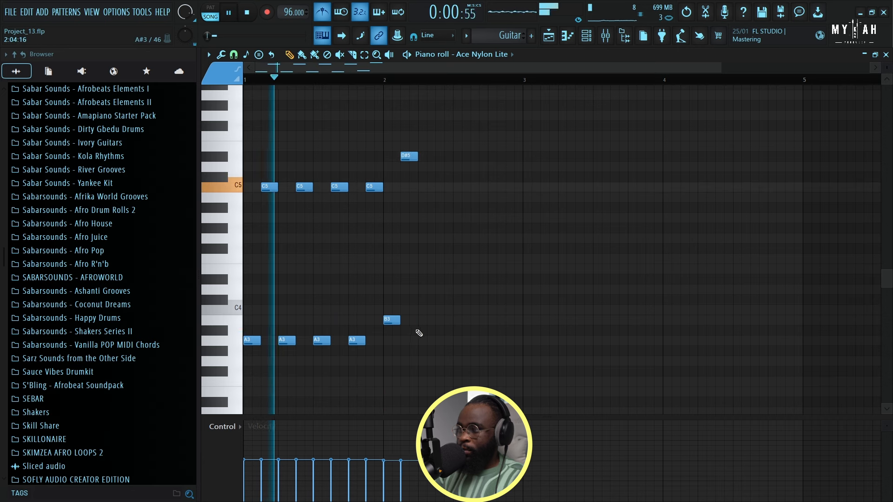
Fill the rest of bar 2 with alternating two-step B3 and D#5 notes, and play the sequence.
left_click(442, 156)
left_click(426, 320)
left_click(456, 321)
left_click(475, 157)
key("space")
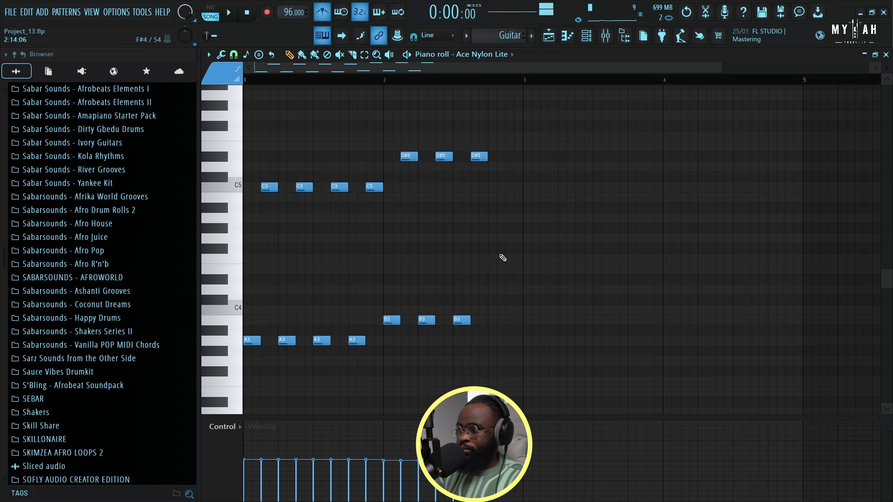
left_click(493, 321)
key("space")
left_click(510, 158)
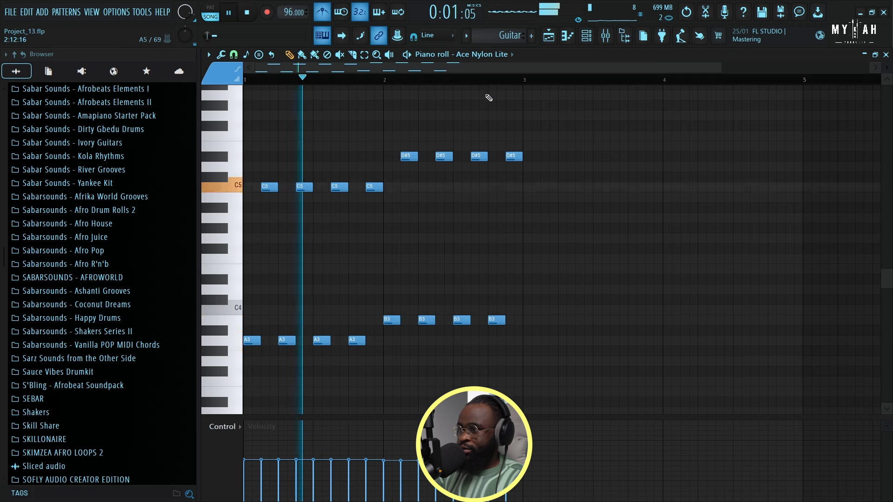
left_click_drag(486, 71, 540, 83)
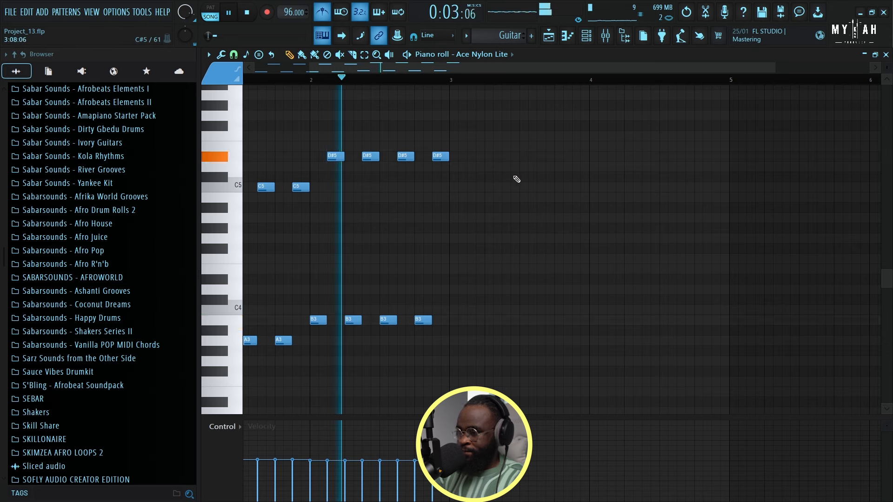
key("space")
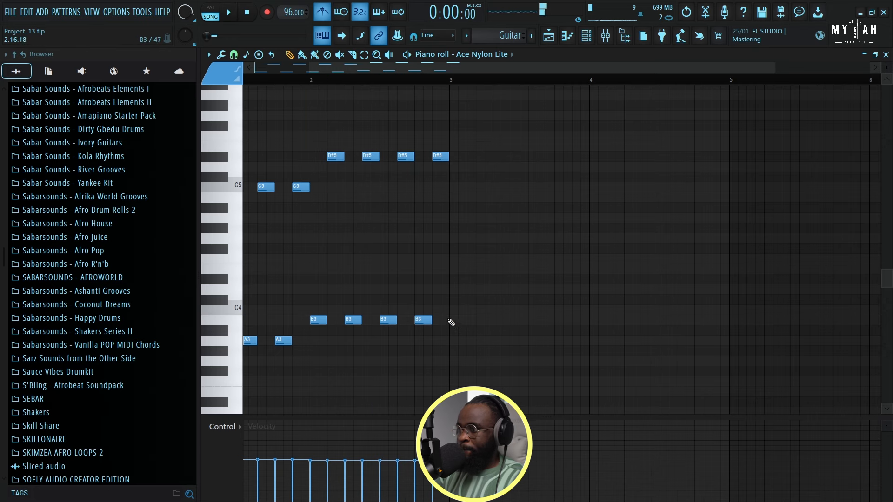
Draw two-step notes at C4 on step 1 and E5 on step 3 of bar 3, and play from bar 3.
left_click_drag(451, 320, 452, 306)
key("space")
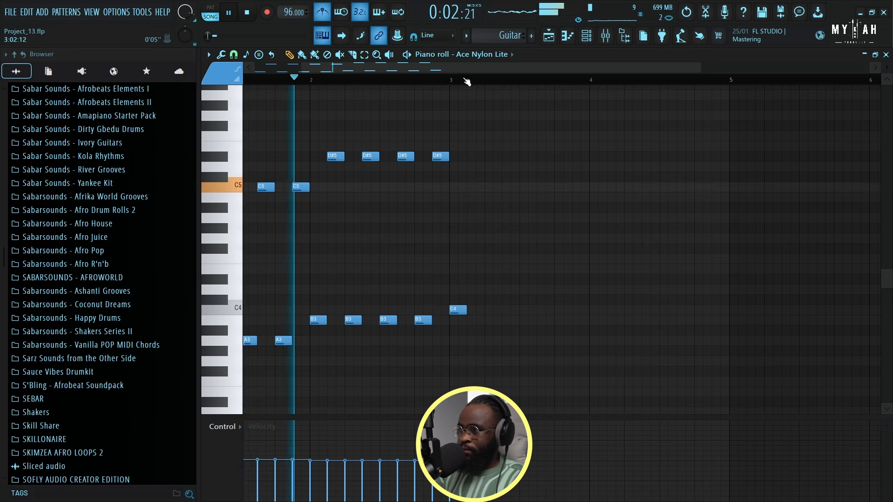
scroll(493, 84, "up", 2)
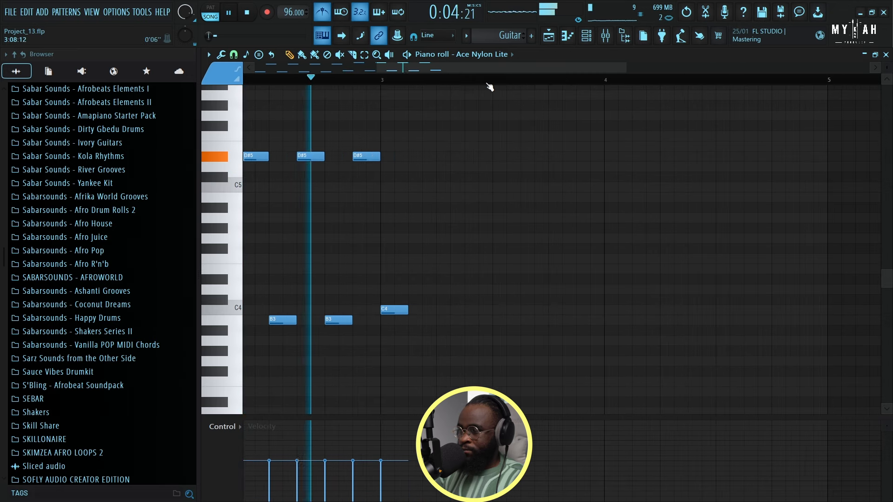
key("space")
left_click(414, 146)
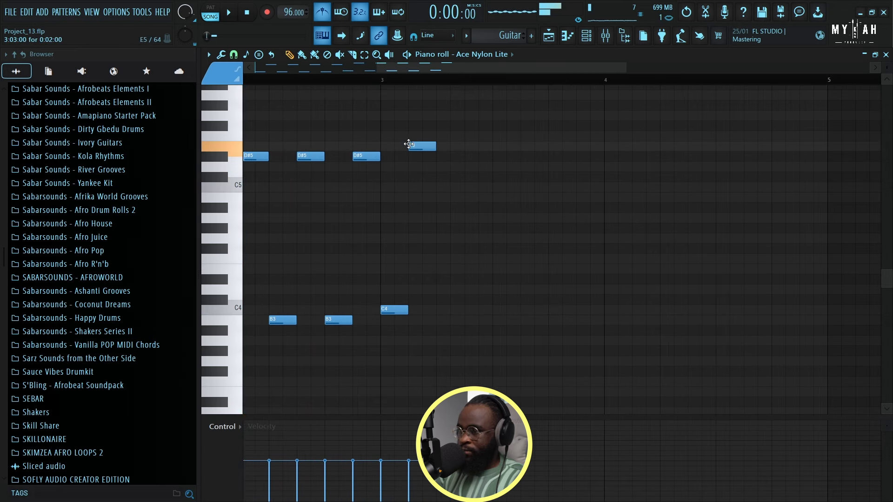
left_click(384, 82)
key("space")
key("space")
Fill the rest of bar 3 with alternating two-step C4 and E5 notes, listening between additions.
left_click(439, 318)
key("space")
key("space")
left_click_drag(449, 318, 448, 305)
key("space")
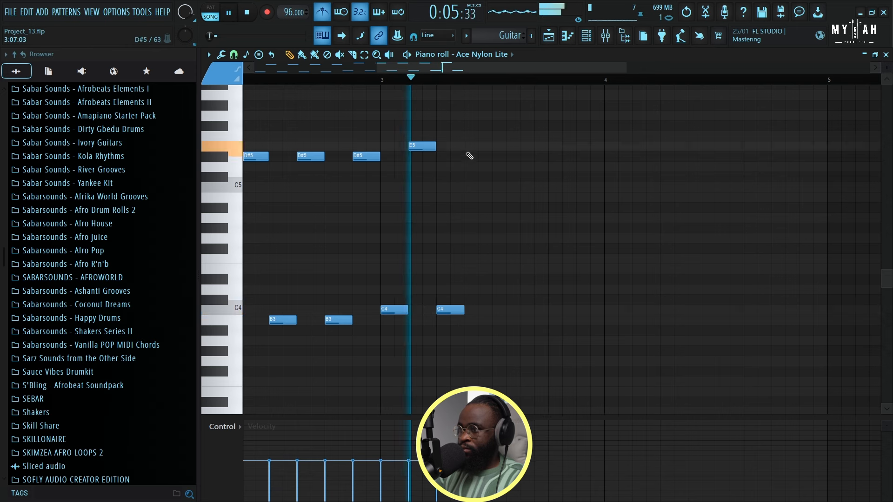
left_click(467, 146)
key("space")
left_click(496, 310)
key("space")
left_click(534, 146)
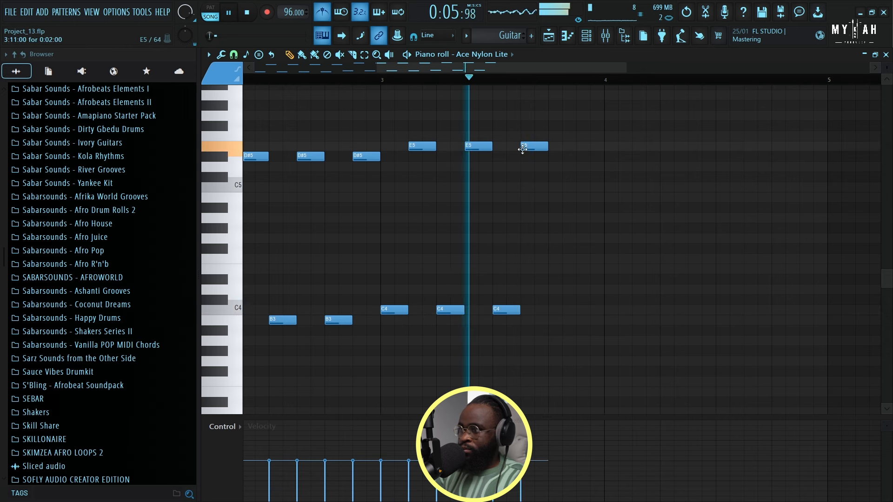
key("space")
left_click(551, 311)
key("space")
left_click(579, 145)
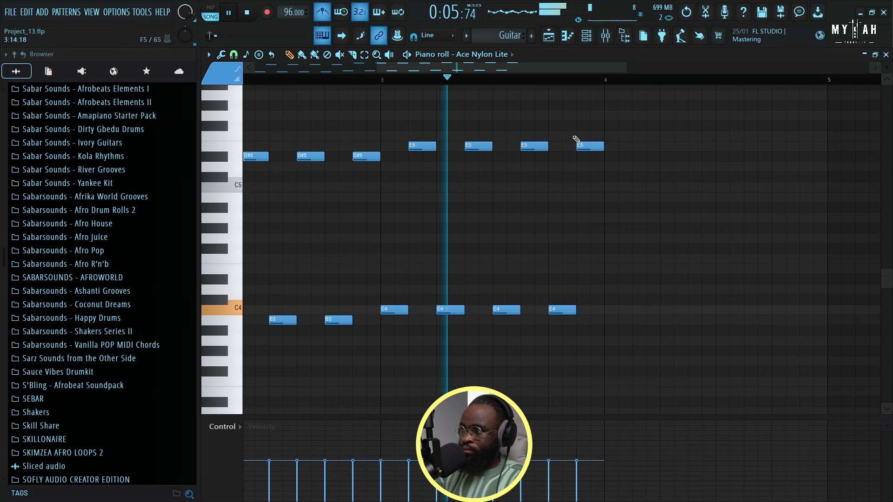
Draw two-step notes at G3 on step 1 and B4 on step 3 of bar 4, and play them.
left_click_drag(540, 67, 640, 93)
key("space")
left_click_drag(359, 343, 359, 373)
key("space")
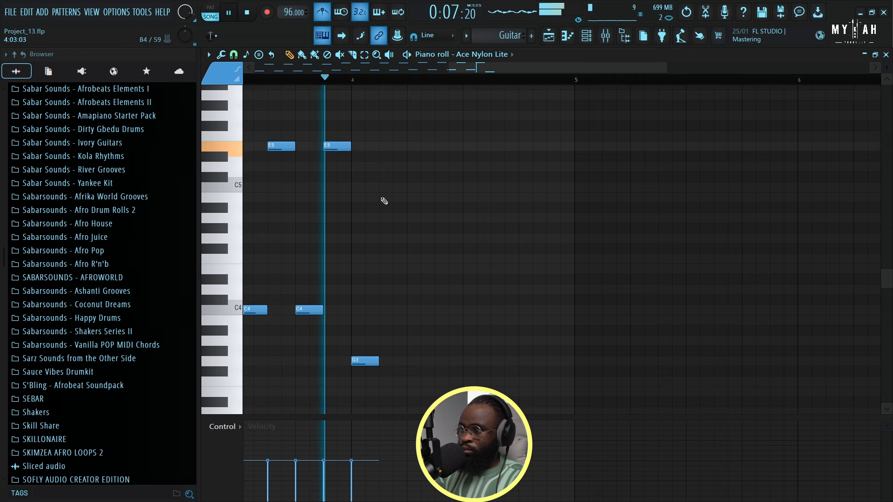
left_click(383, 198)
key("space")
key("space")
Fill the rest of bar 4 with alternating two-step G3 and B4 notes, and play the progression.
left_click_drag(449, 361, 421, 361)
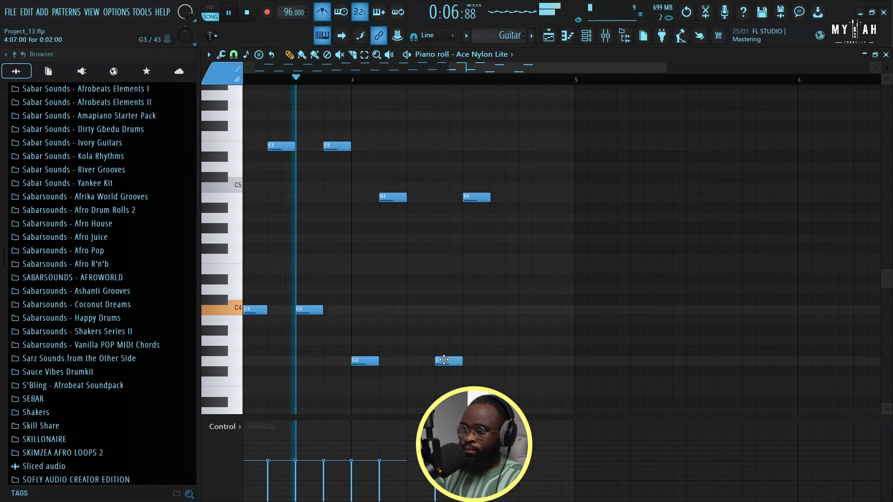
left_click(472, 197)
left_click_drag(472, 199, 450, 199)
key("space")
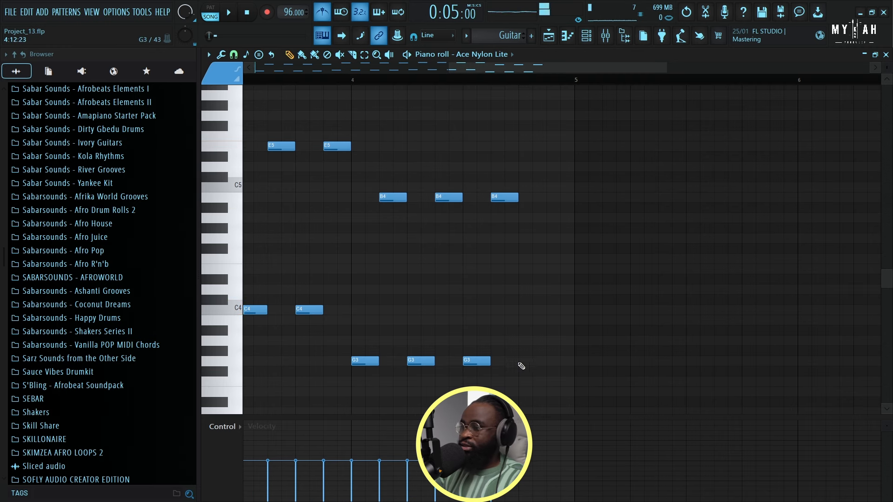
left_click_drag(494, 83, 269, 86)
key("space")
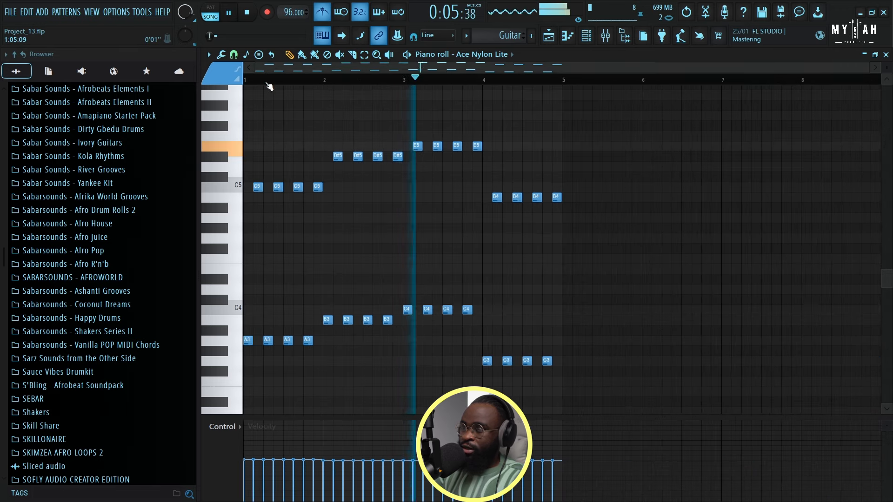
key("space")
Lengthen all the low A3, B3, C4 and G3 notes almost to the next low note, and play in pattern mode.
left_click_drag(279, 299, 564, 404)
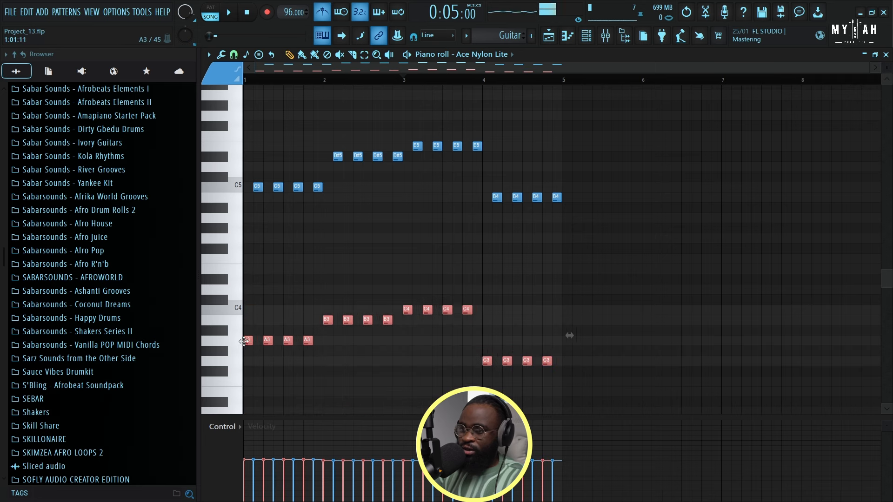
key("space")
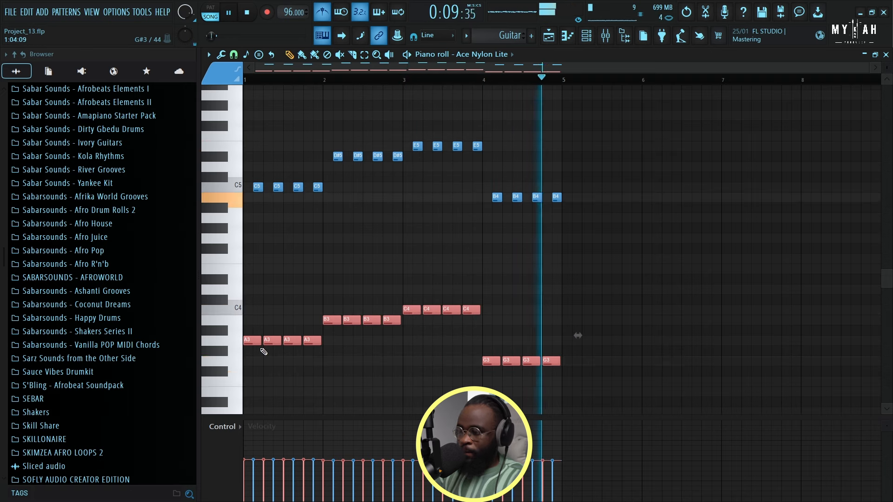
left_click(218, 8)
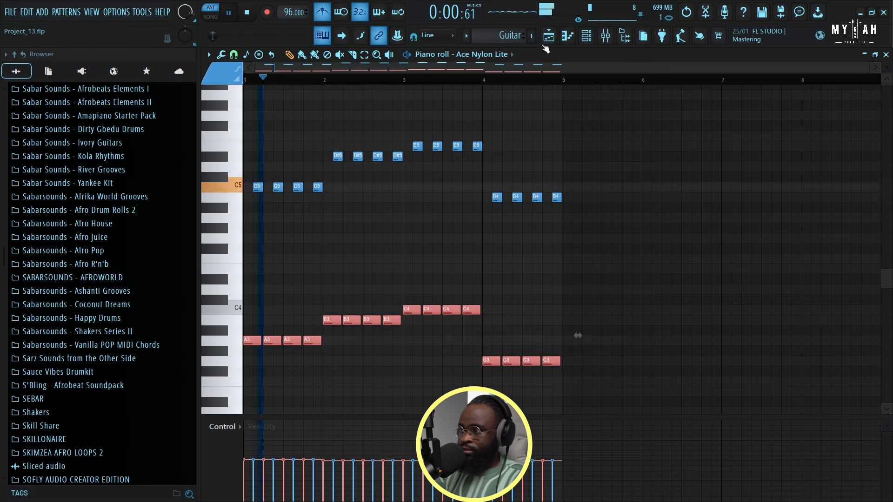
Place a second Guitar pattern on Track 2 of the playlist at bar 5.
left_click(549, 35)
scroll(365, 70, "down", 4)
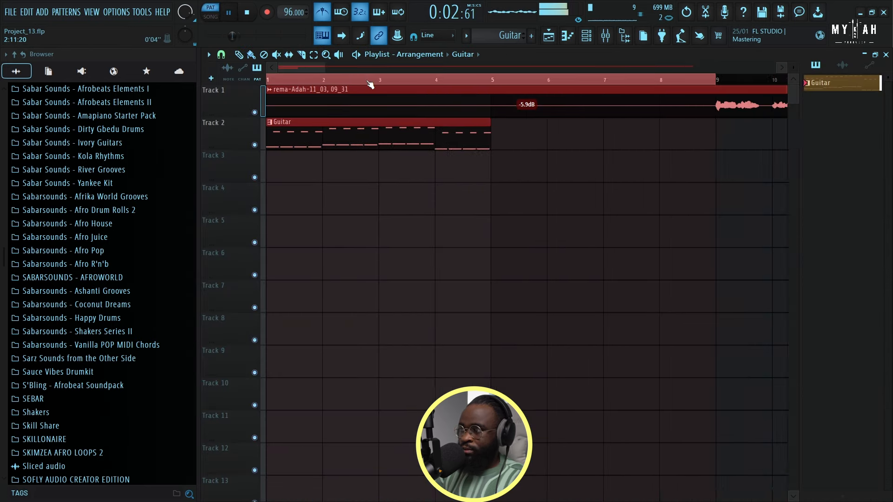
left_click(409, 142)
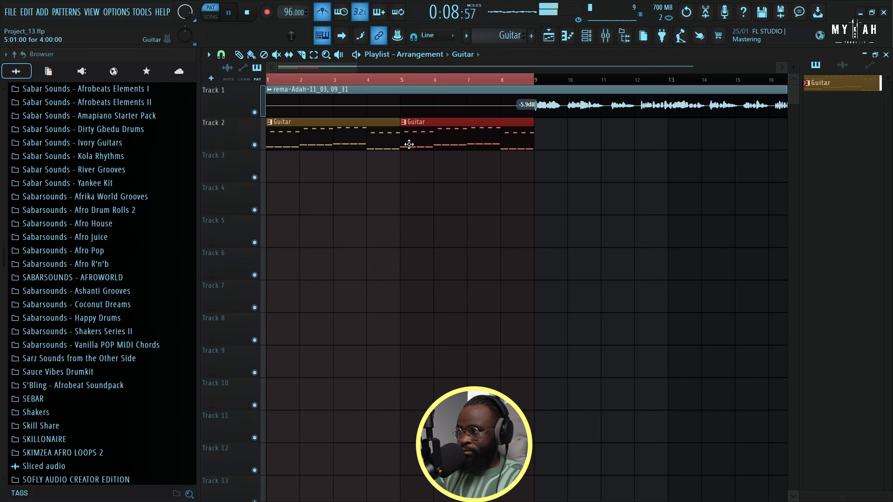
key("space")
Route the Ace Nylon Lite channel to mixer track 3 and load Guitar Rig 6 in its first effect slot.
key("F6")
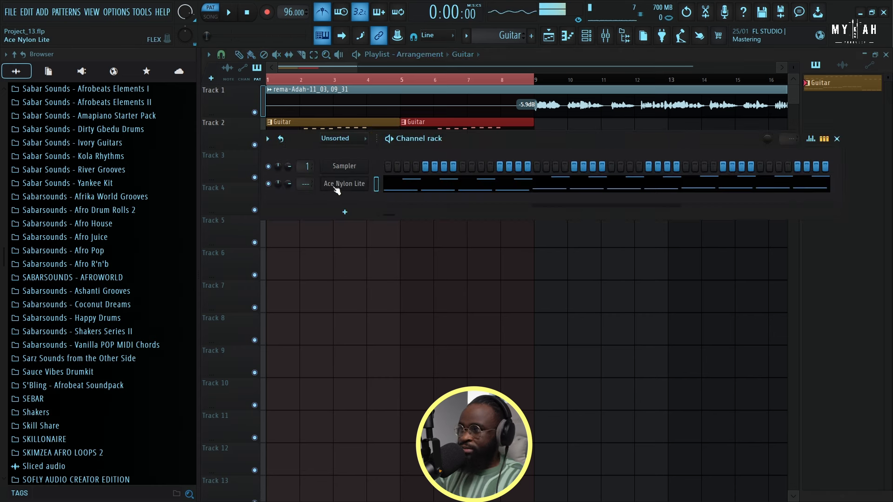
left_click(339, 184)
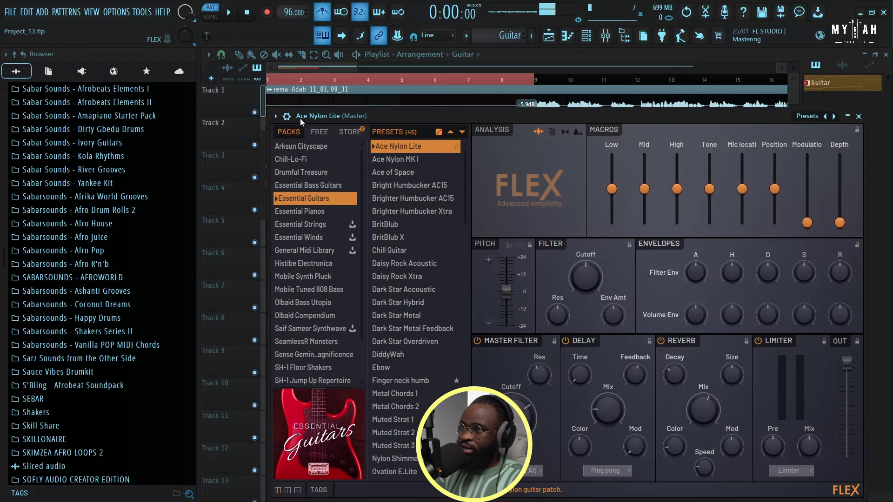
key("F9")
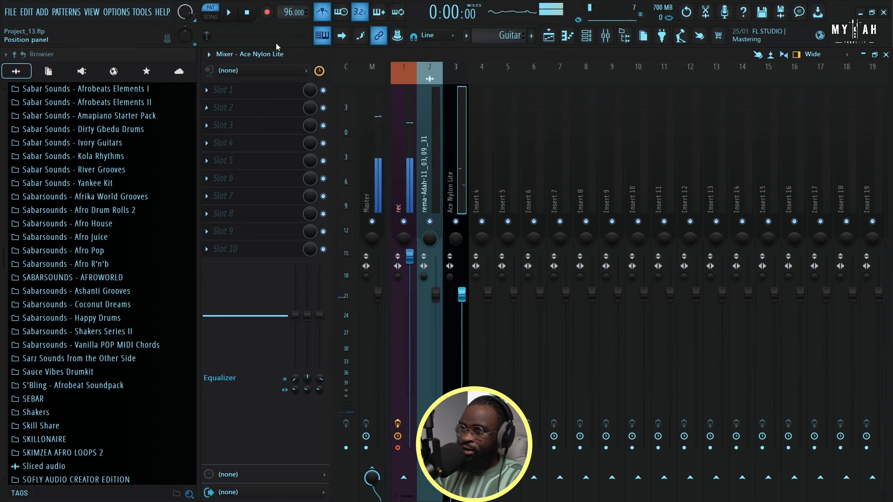
left_click(266, 90)
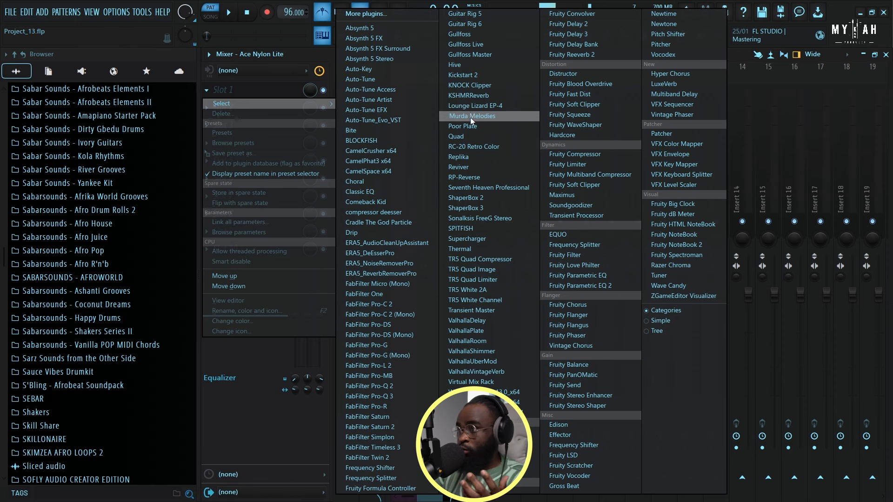
left_click(465, 24)
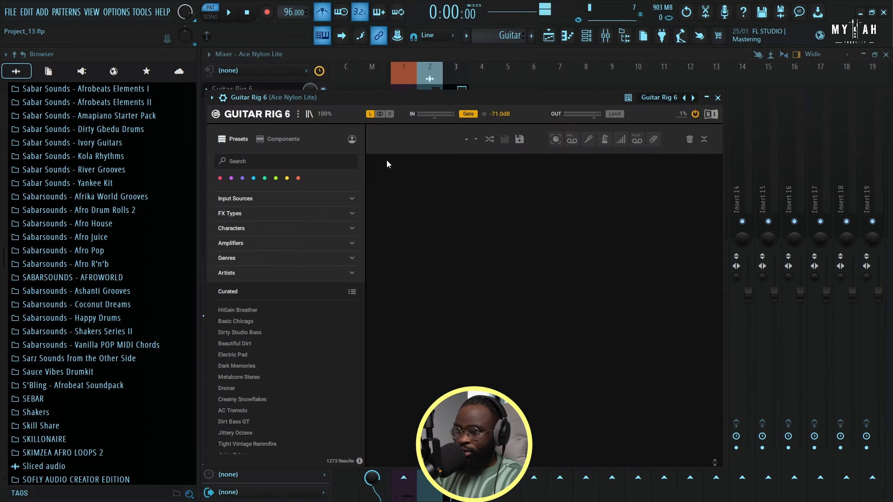
Search the Guitar Rig 6 presets for "atm", load Atmo Rotator with Hot Solo+ switched off, and play the guitar through it.
left_click(264, 162)
type("atm")
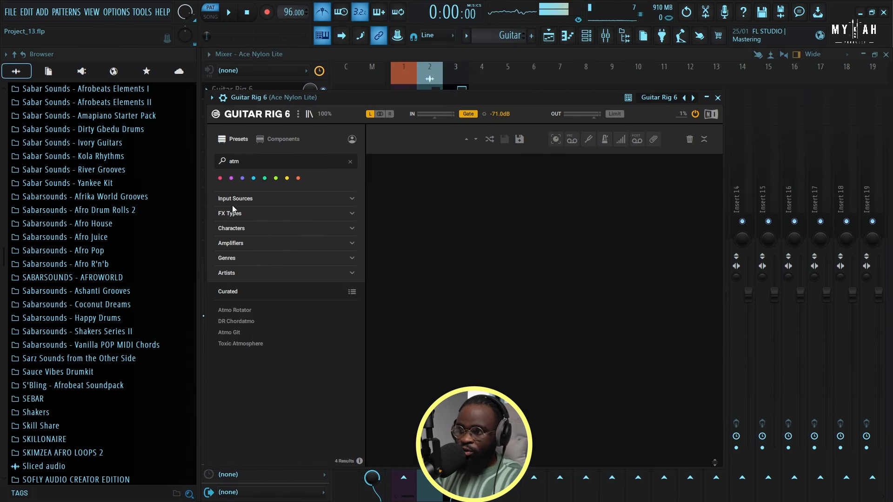
left_click(250, 310)
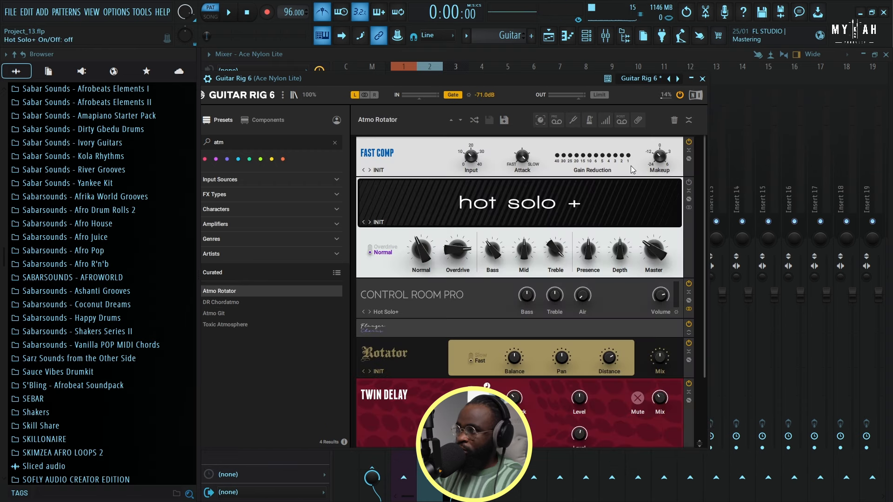
left_click_drag(503, 81, 520, 71)
key("space")
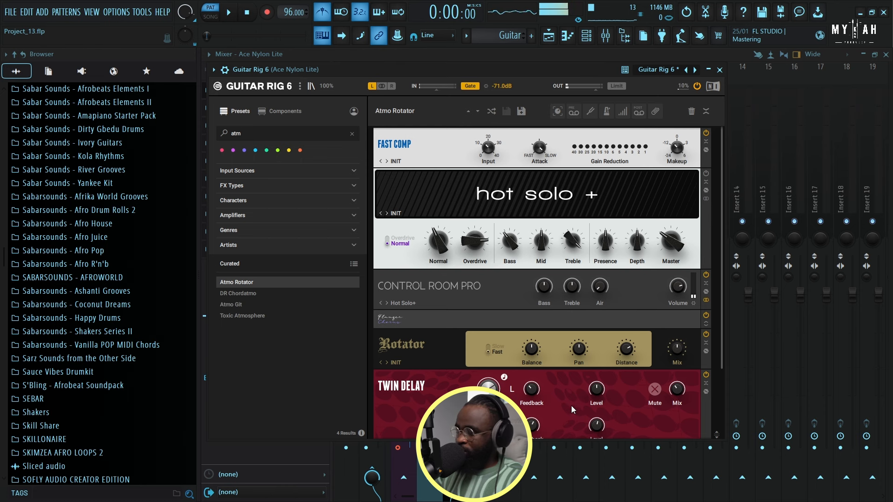
scroll(573, 406, "down", 1)
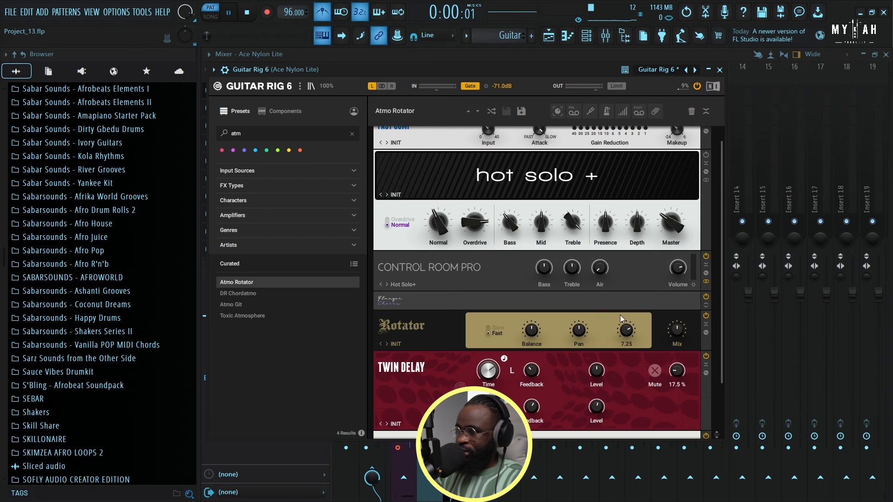
Close Guitar Rig 6 after listening and load Fruity Parametric EQ 2 in the second effect slot of the Ace Nylon Lite track.
key("space")
left_click(492, 58)
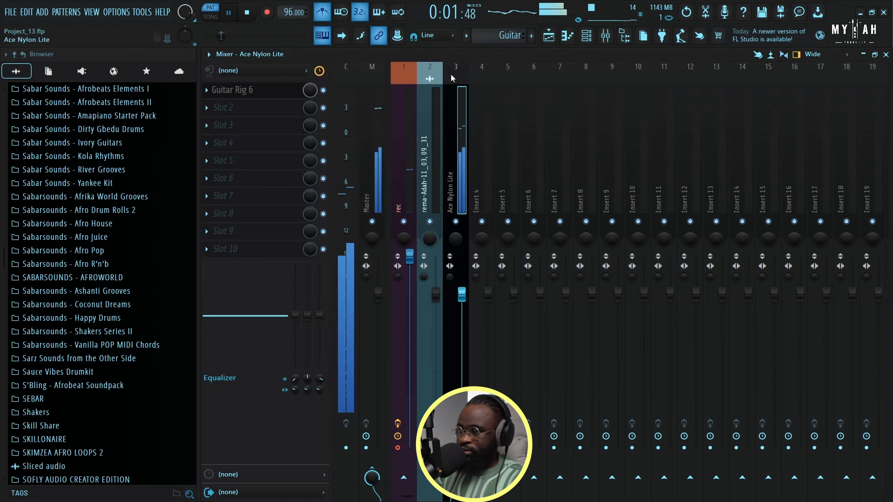
key("space")
left_click(250, 111)
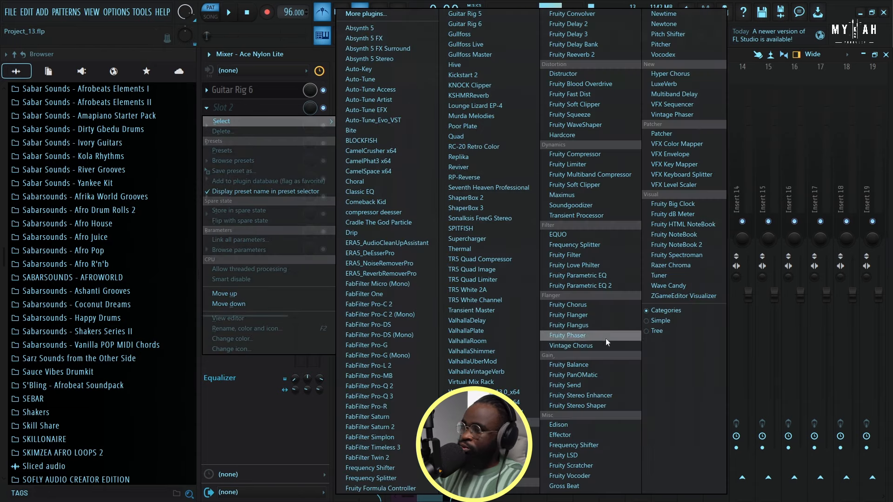
left_click(598, 285)
Cut the guitar's lows with a steep band 1 around 70 Hz and dip band 3 slightly in the low mids during playback.
left_click_drag(279, 210, 275, 270)
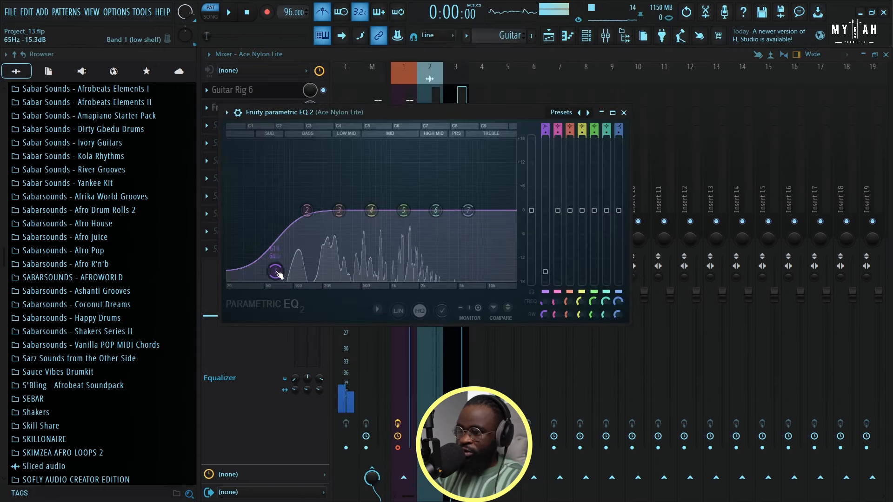
right_click(275, 269)
mouse_move(292, 302)
left_click(326, 312)
key("space")
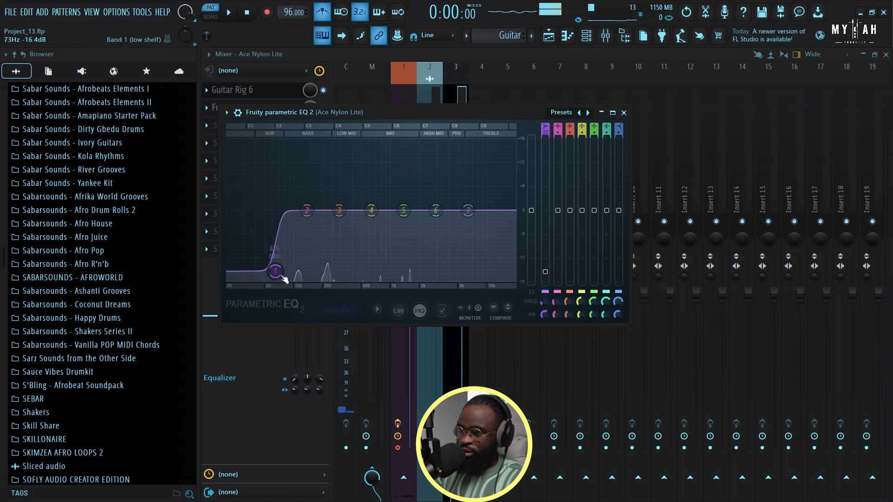
left_click_drag(307, 279, 308, 279)
left_click_drag(339, 210, 328, 226)
left_click(312, 56)
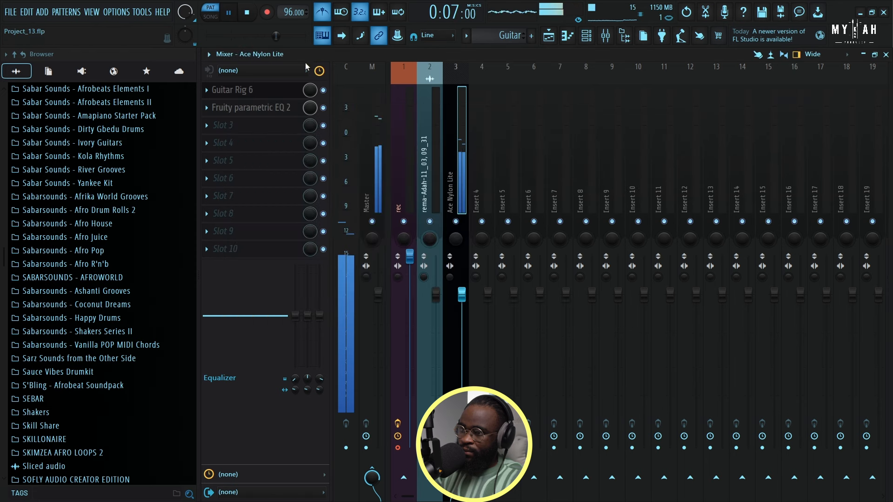
Load Kickstart 2 in the guitar track's third effect slot and set its mix to 80% while playing the pattern.
left_click(243, 125)
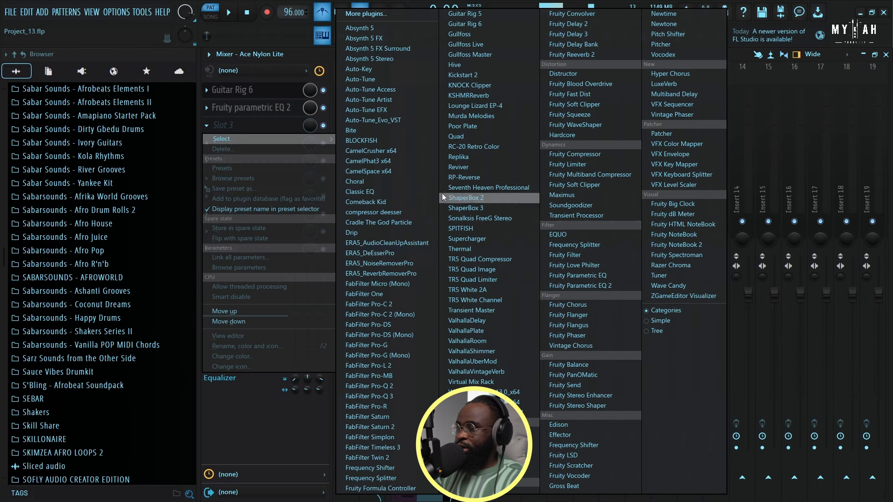
left_click(478, 74)
key("space")
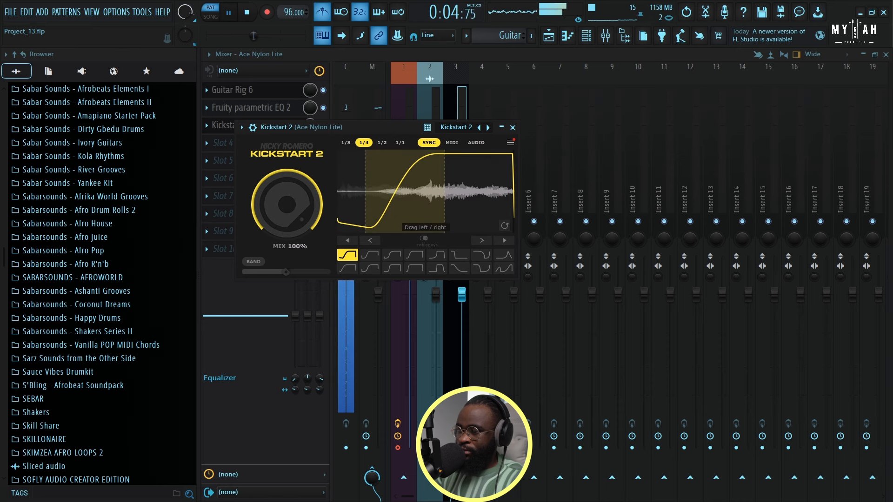
left_click_drag(287, 204, 287, 219)
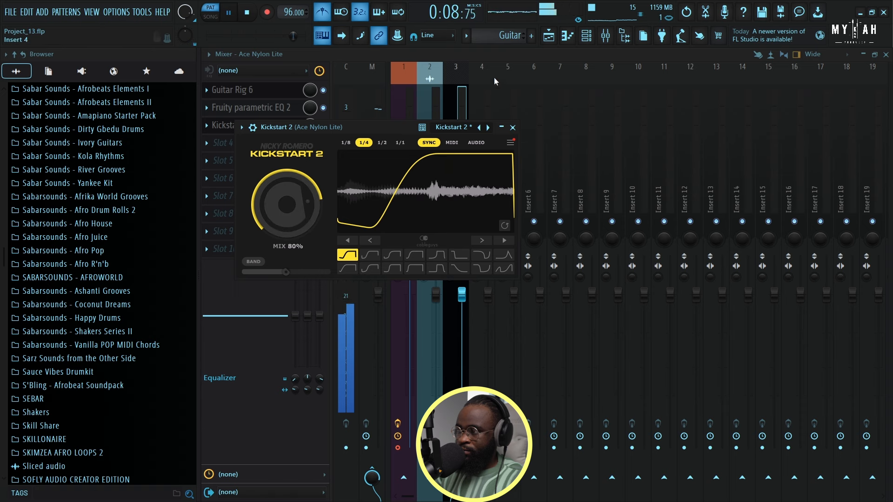
key("Escape")
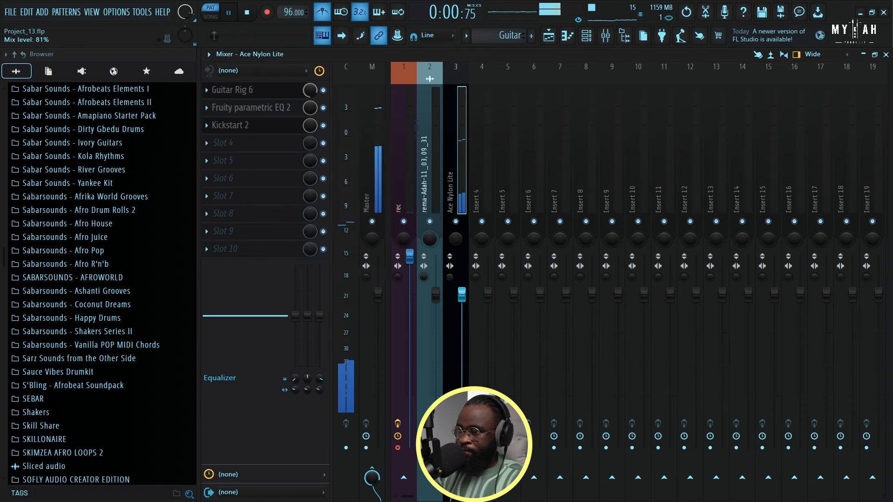
Set the Guitar Rig 6 slot's mix level to about 81% and play the guitar with the Atmo Rotator rack open.
left_click_drag(311, 91, 310, 93)
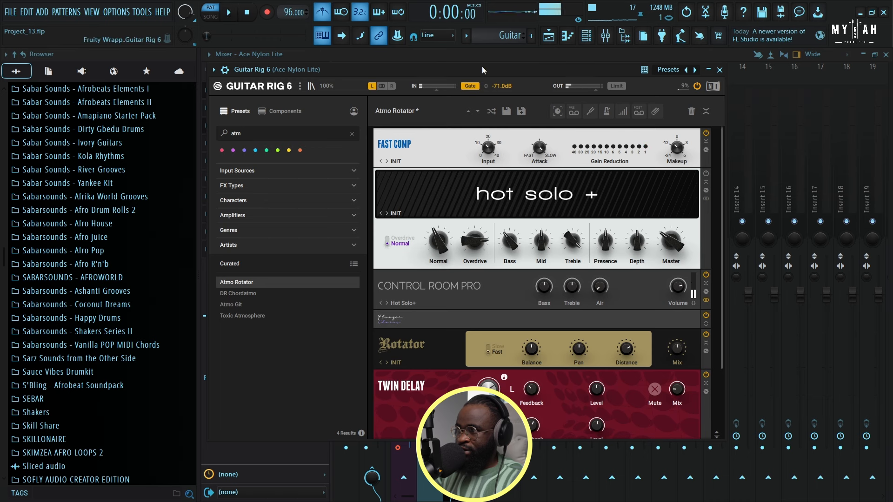
left_click_drag(482, 68, 499, 71)
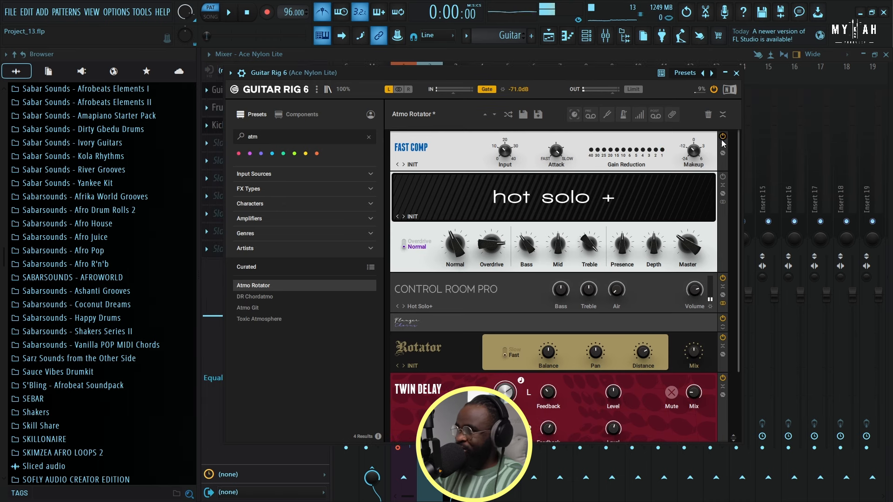
left_click_drag(572, 77, 578, 75)
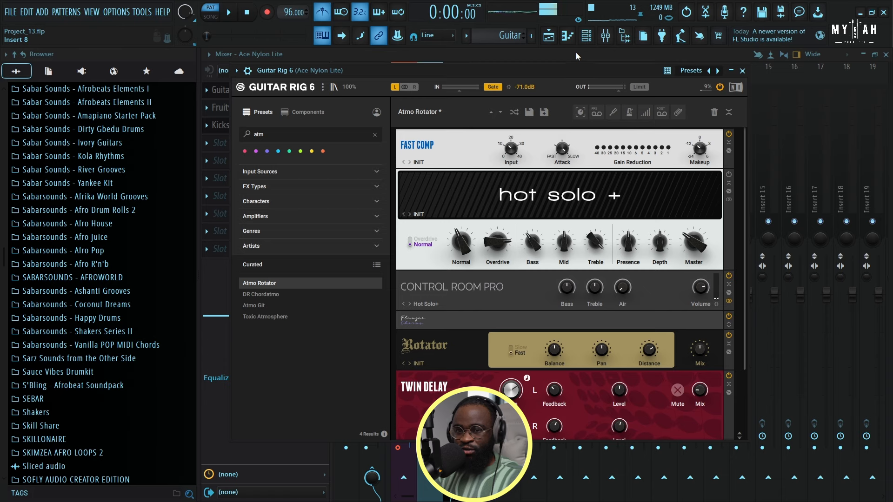
key("space")
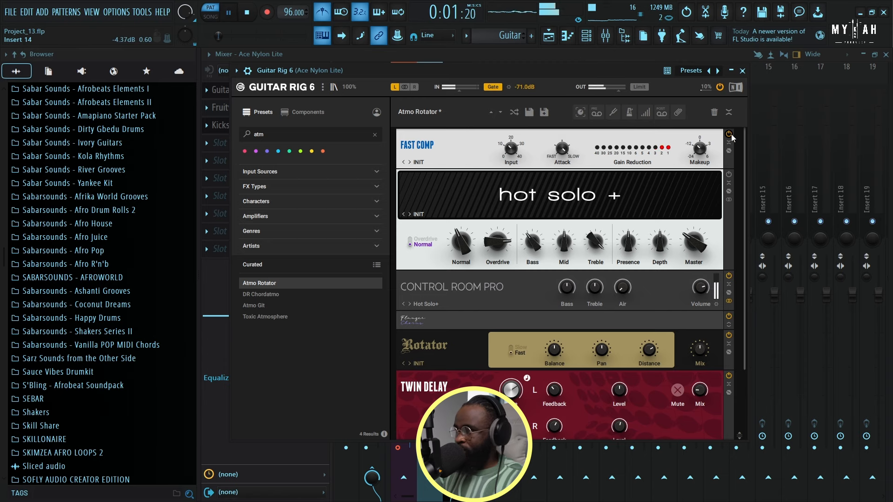
key("space")
left_click_drag(561, 71, 588, 75)
Replace the unused Sampler channel in the channel rack with Kontakt 7.
left_click(548, 37)
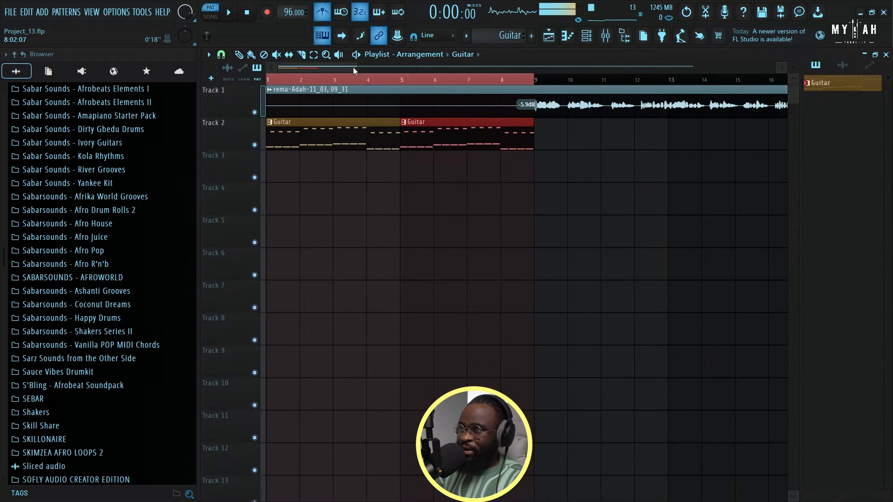
left_click(587, 35)
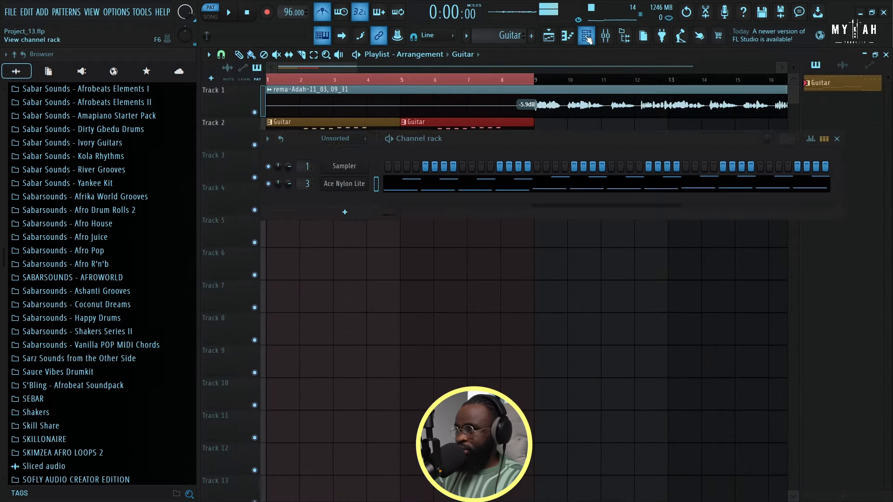
right_click(342, 168)
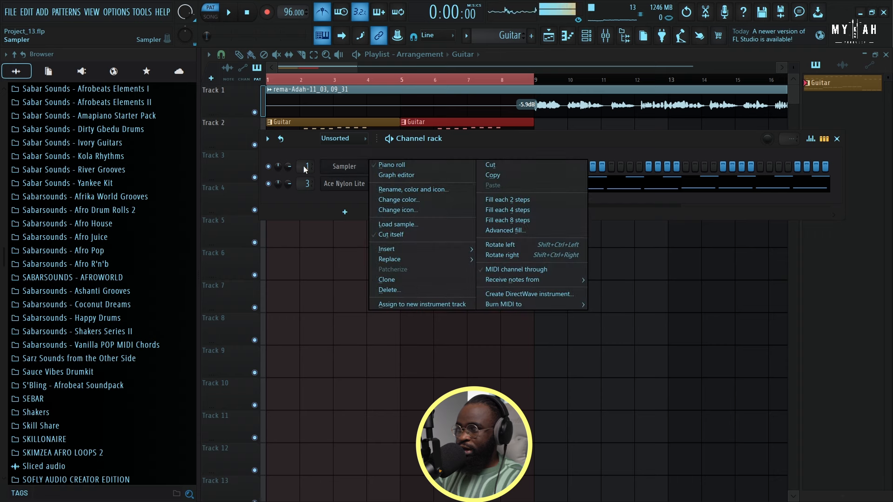
double_click(304, 170)
left_click(372, 170)
Browse the Kontakt 7 library and load the Session Guitarist Electric Sunburst Deluxe instrument with the Ibiza patterns.
left_click_drag(469, 140, 452, 116)
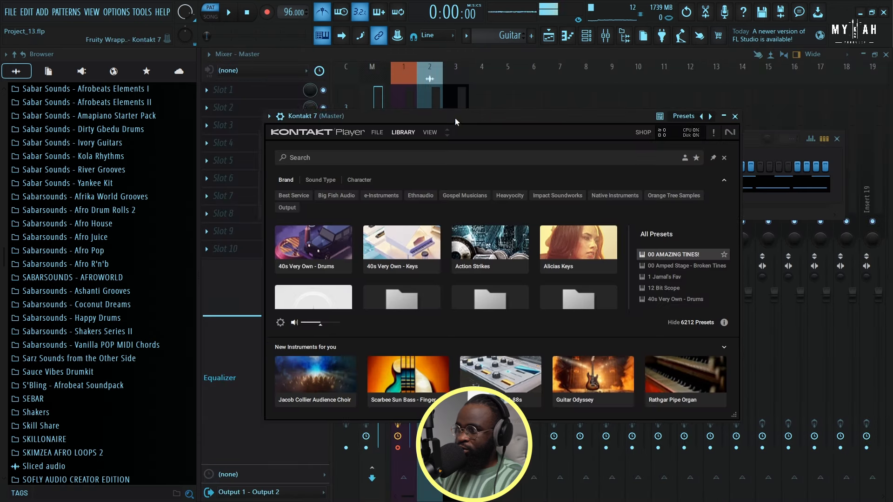
scroll(585, 273, "down", 1)
scroll(586, 272, "down", 10)
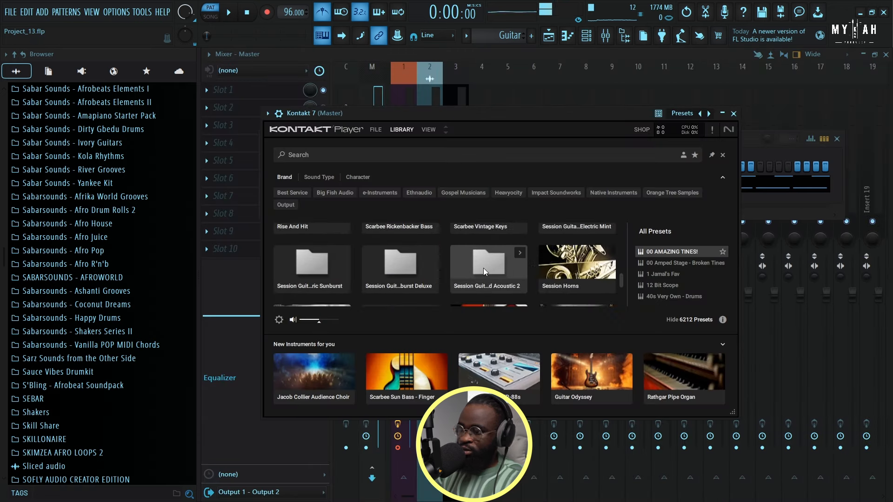
left_click(400, 267)
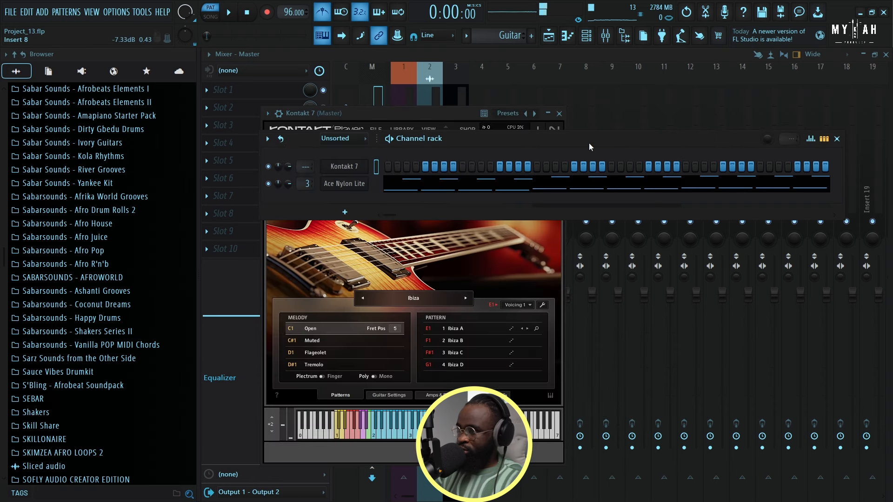
Copy the Ace Nylon Lite notes into the Kontakt 7 channel and mute Ace Nylon Lite.
right_click(359, 181)
left_click(277, 193)
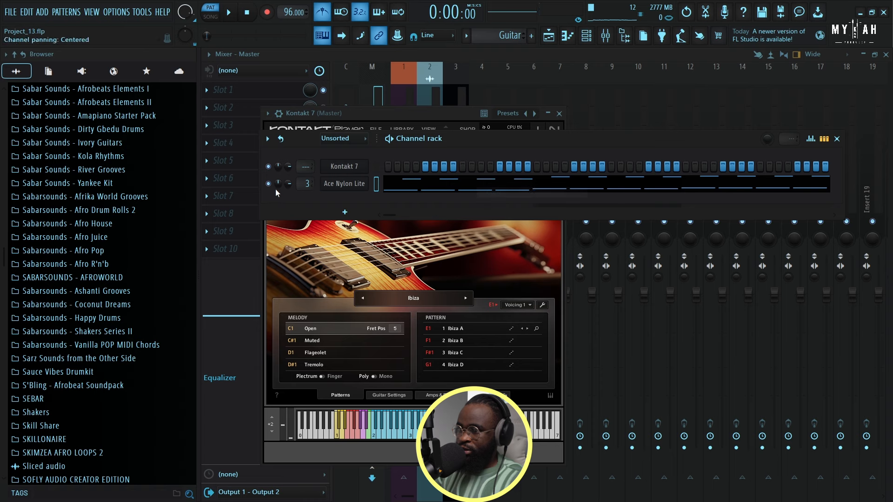
right_click(353, 168)
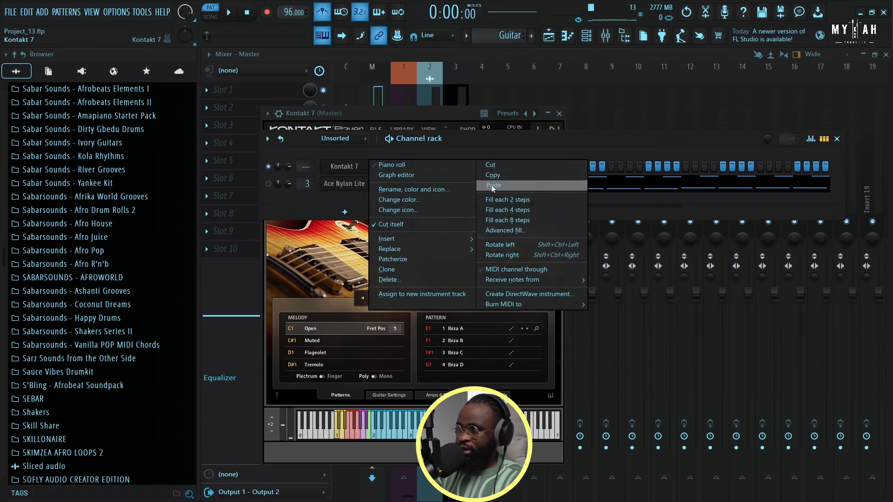
left_click(493, 188)
Transpose all the Kontakt 7 notes up one octave in the piano roll and play them.
key("space")
left_click(398, 167)
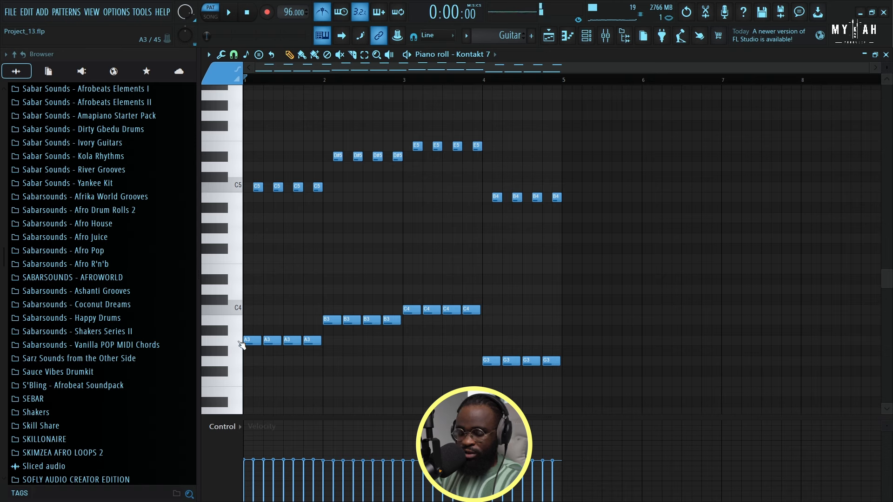
key("ctrl+Up")
key("space")
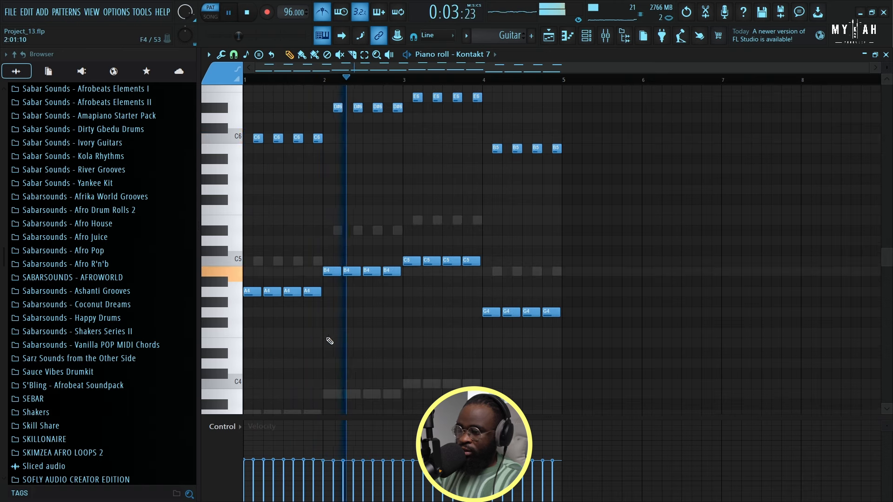
key("space")
Play both guitars together with Ace Nylon Lite unmuted and set its channel volume to 46%.
left_click(606, 39)
key("space")
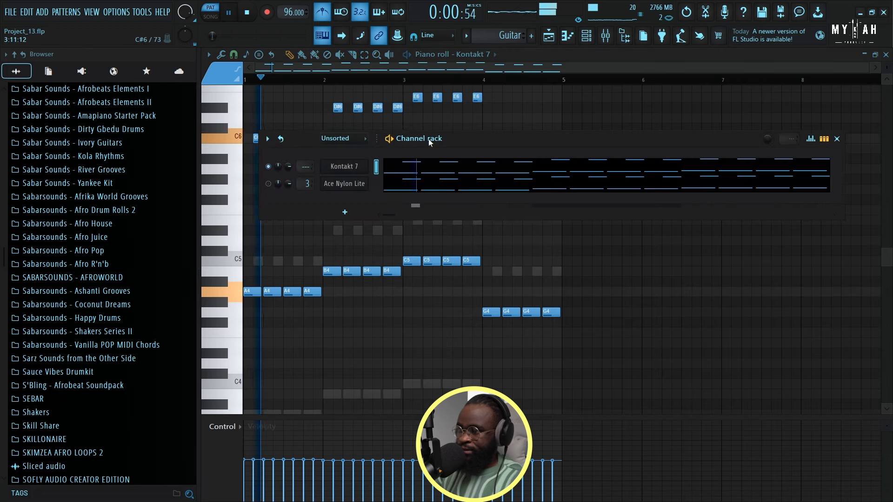
left_click_drag(288, 183, 288, 204)
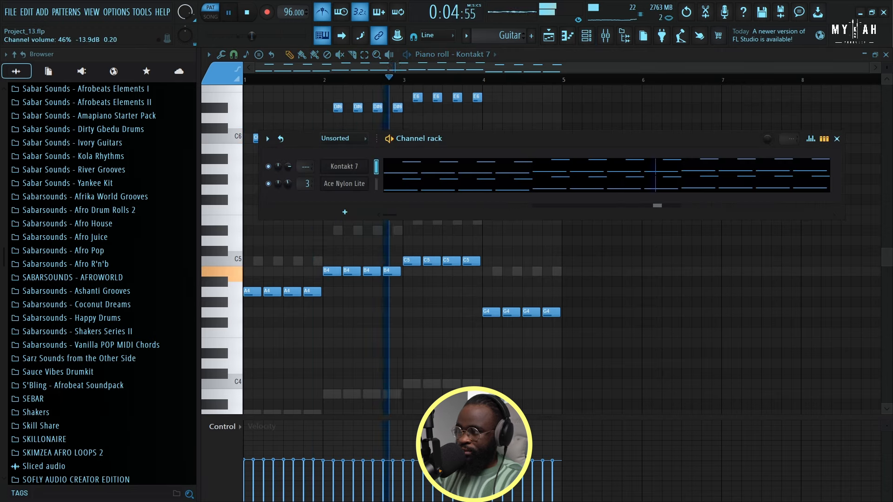
Stop playback and route the Kontakt 7 channel to free mixer track 4.
left_click(344, 169)
key("space")
left_click(267, 114)
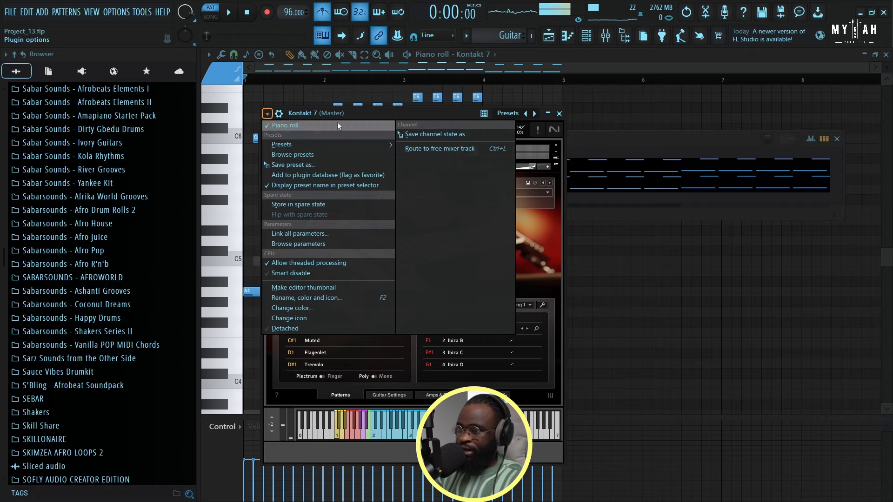
left_click(282, 114)
key("ctrl+l")
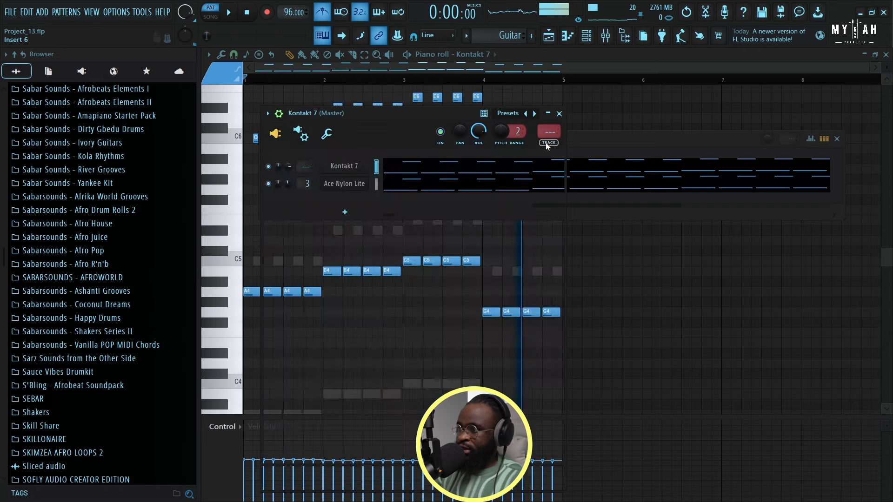
Load the saved mixer track state GUI onto mixer track 4.
left_click(208, 54)
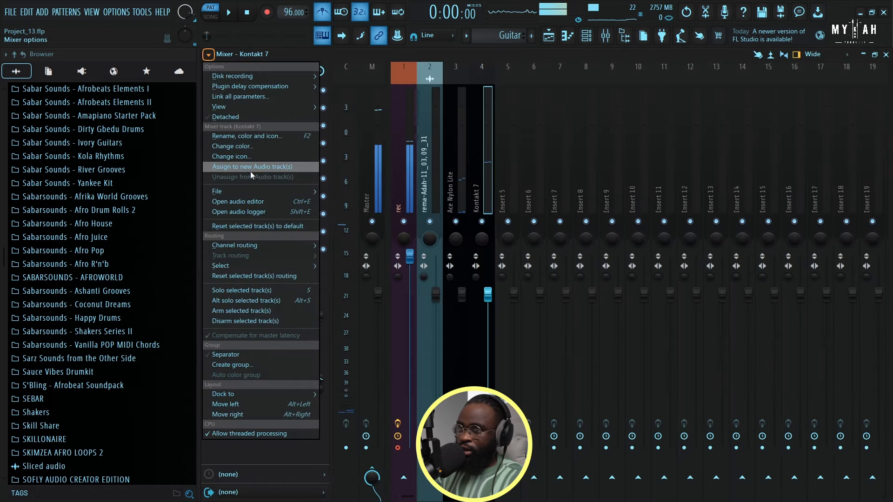
mouse_move(253, 191)
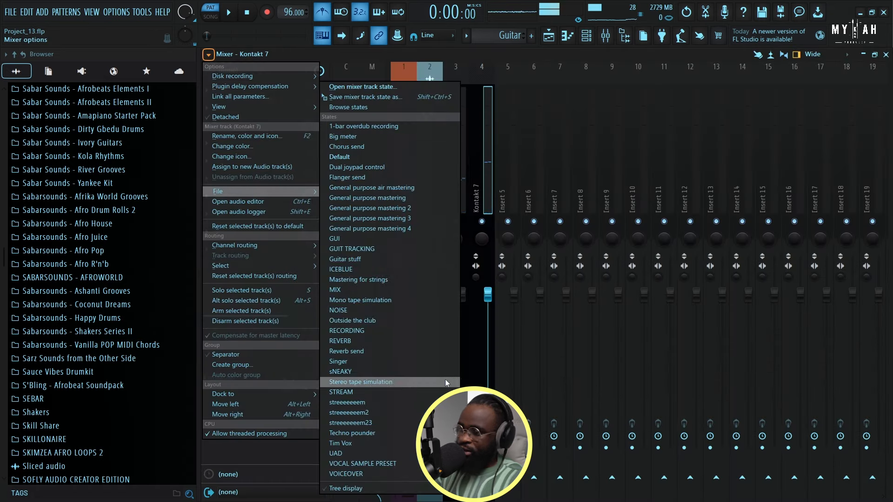
left_click(348, 239)
Reset mixer track 4's fader to its default level during playback and check its Fruity Reeverb 2 settings.
key("space")
right_click(488, 327)
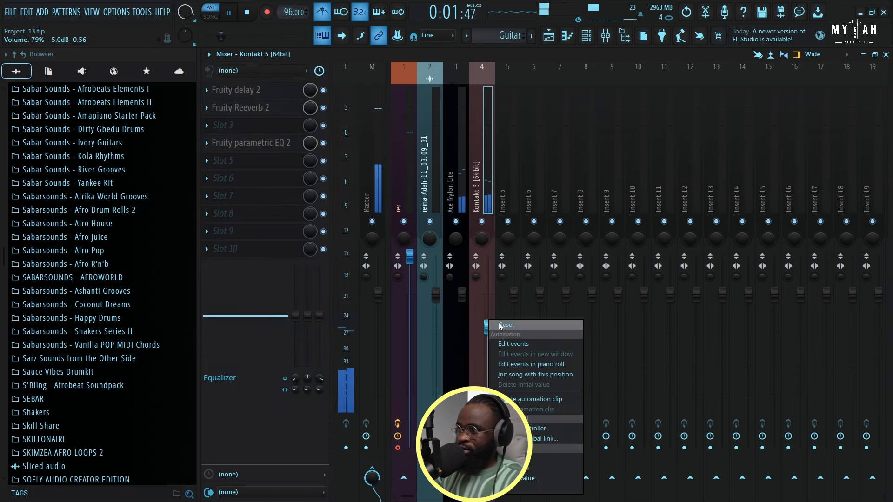
left_click(500, 325)
left_click(263, 108)
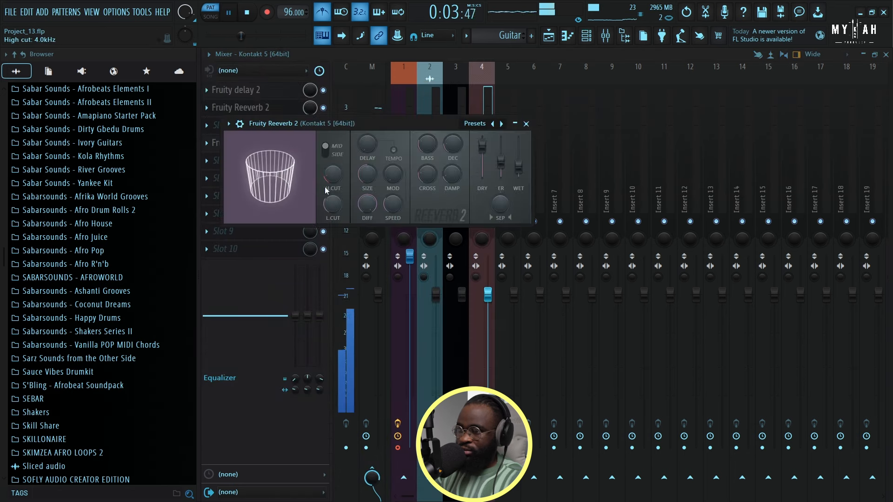
left_click(334, 53)
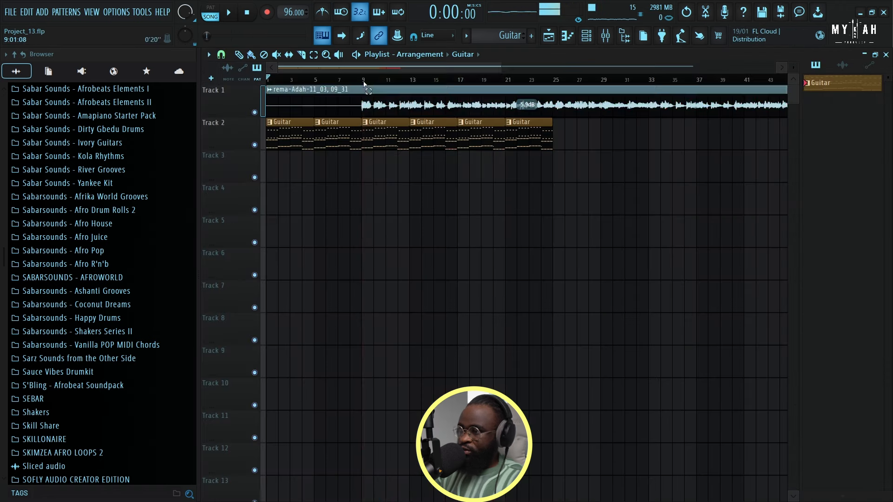
Select playlist bars 9 to 24 as the loop, save the project and play the section in song mode.
left_click_drag(361, 98, 554, 99)
key("ctrl+s")
key("space")
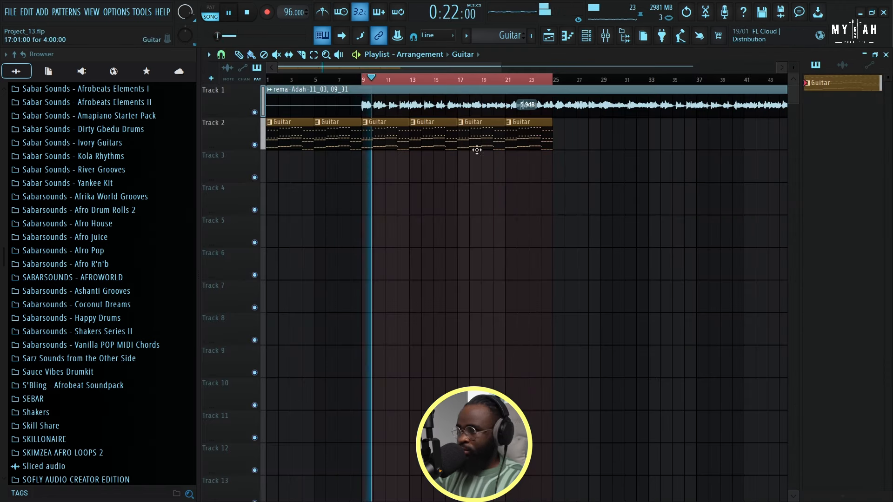
Lower the Rema vocal clip's volume on Track 1 to -10.0 dB while the loop plays.
mouse_move(531, 116)
left_mouse_down()
mouse_move(530, 125)
mouse_move(527, 118)
left_mouse_up()
scroll(367, 81, "up", 3)
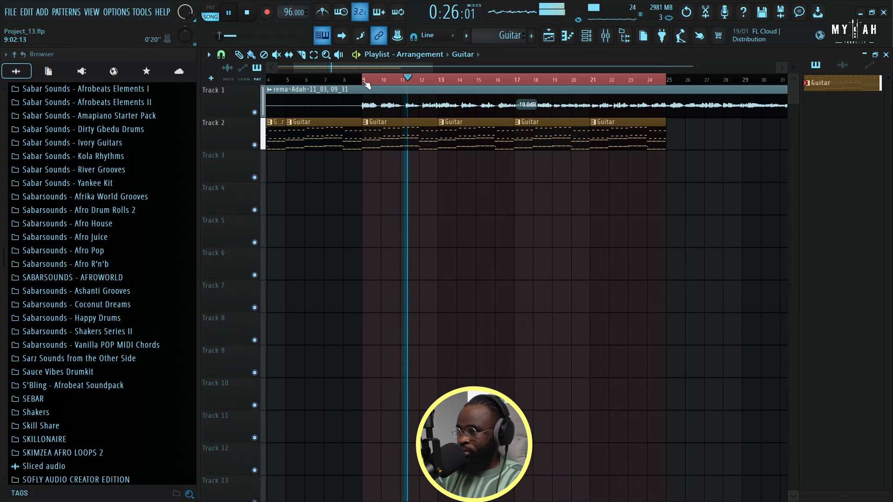
scroll(367, 83, "down", 2)
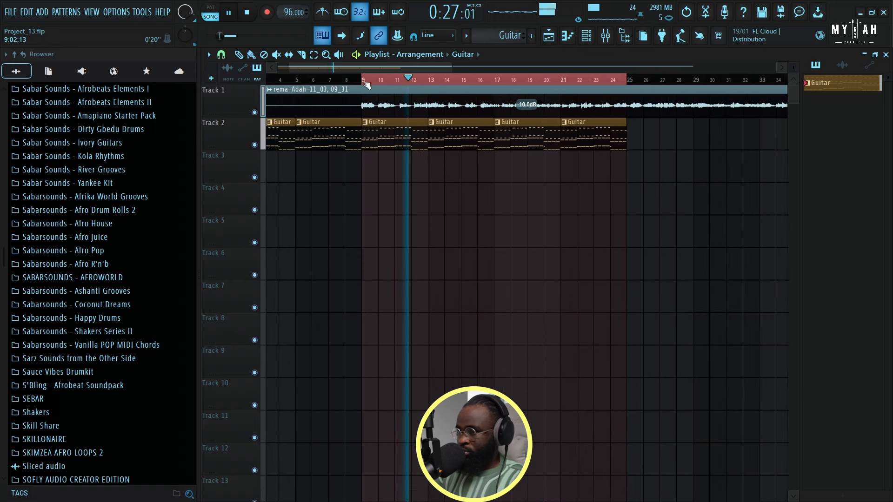
Show the channel rack and find the 808s X bAss samples inside the Jeb New Sauce folder.
left_click(586, 37)
left_click_drag(289, 166, 289, 149)
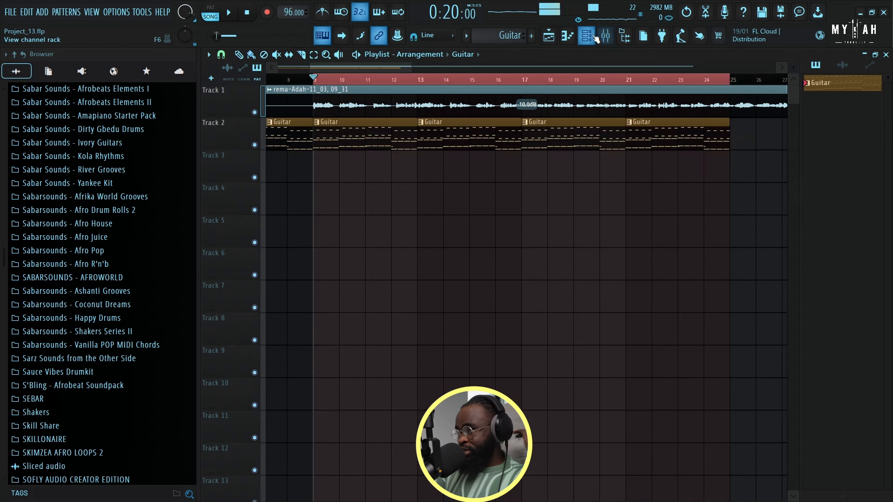
left_click(596, 37)
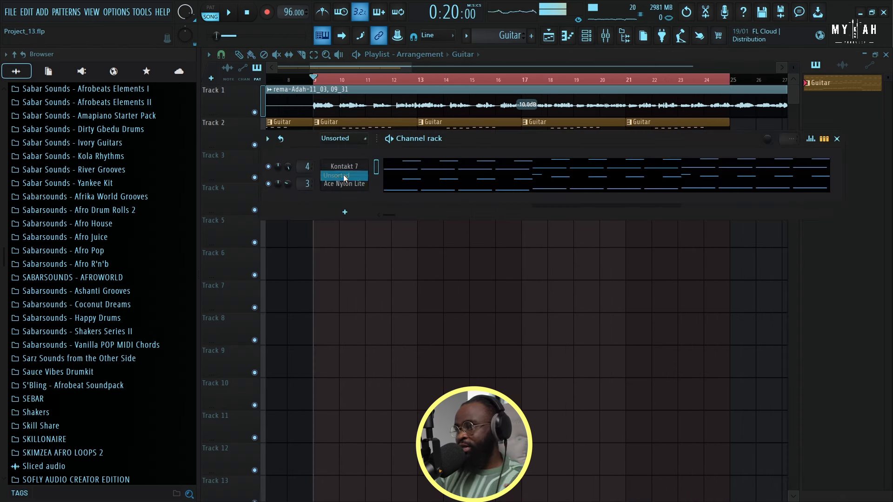
scroll(107, 287, "down", 15)
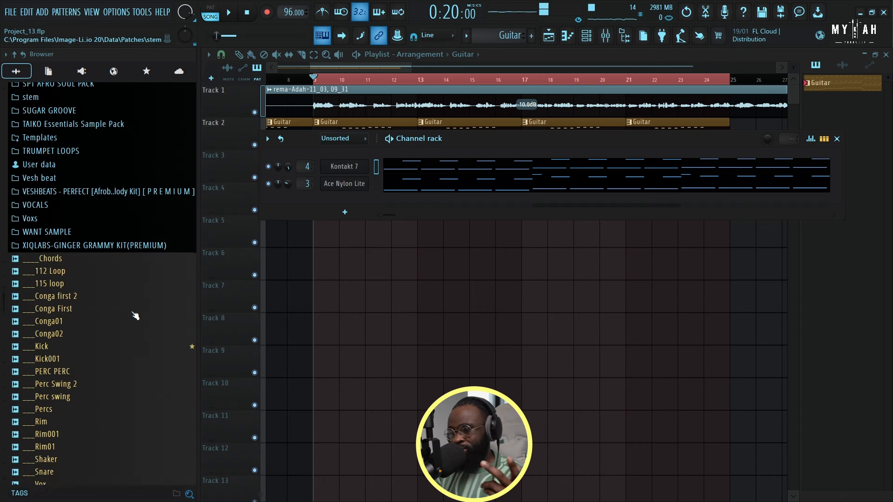
scroll(100, 284, "up", 5)
scroll(93, 269, "up", 20)
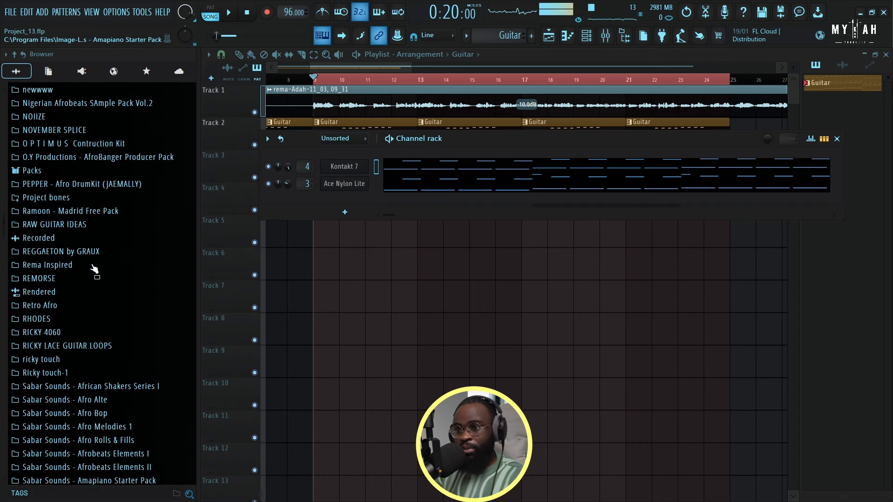
scroll(89, 266, "down", 4)
left_click(49, 237)
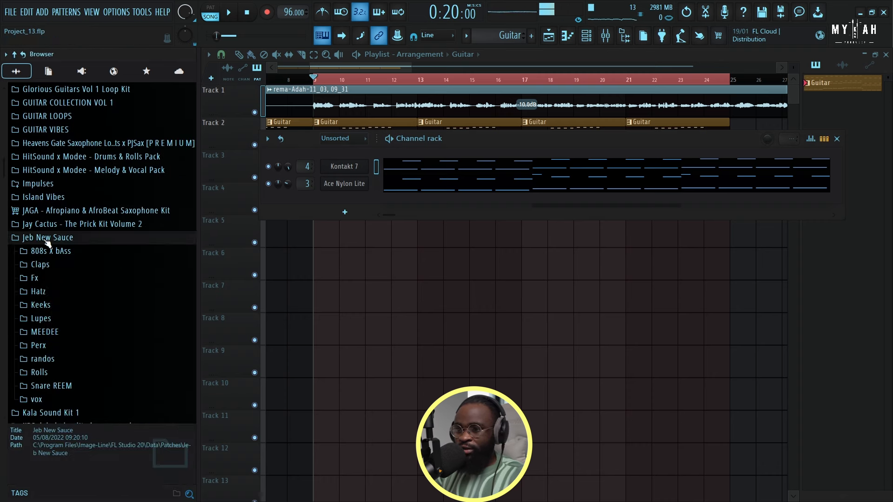
left_click(55, 252)
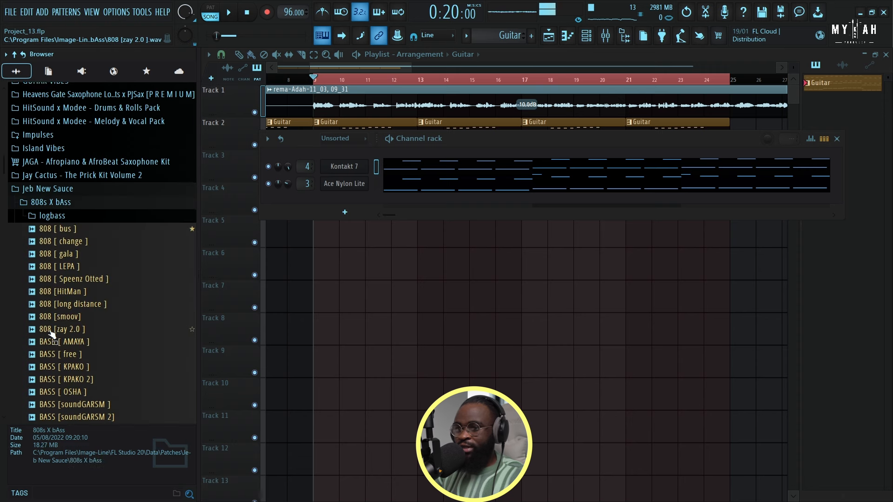
Audition the BASS [soundGARSM ] sample, add it as a new channel and show its sampler settings.
scroll(60, 331, "down", 4)
left_click(81, 256)
left_click(76, 245)
left_click_drag(77, 253, 338, 194)
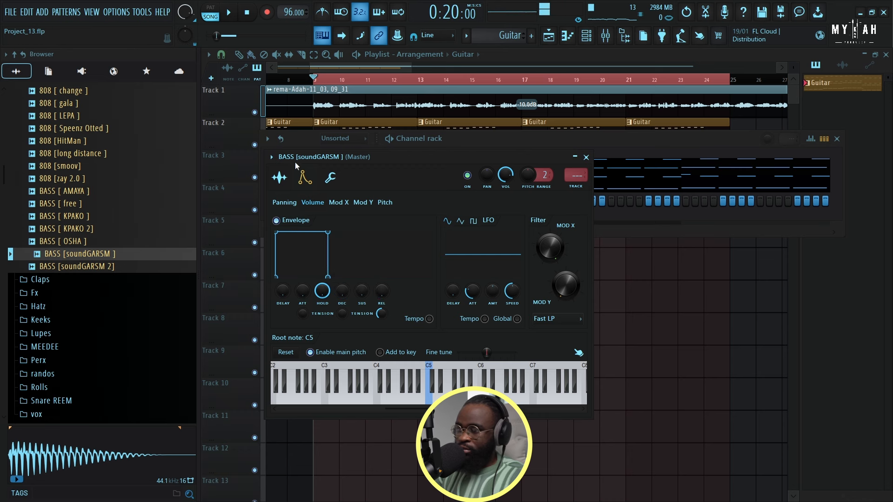
left_click(281, 178)
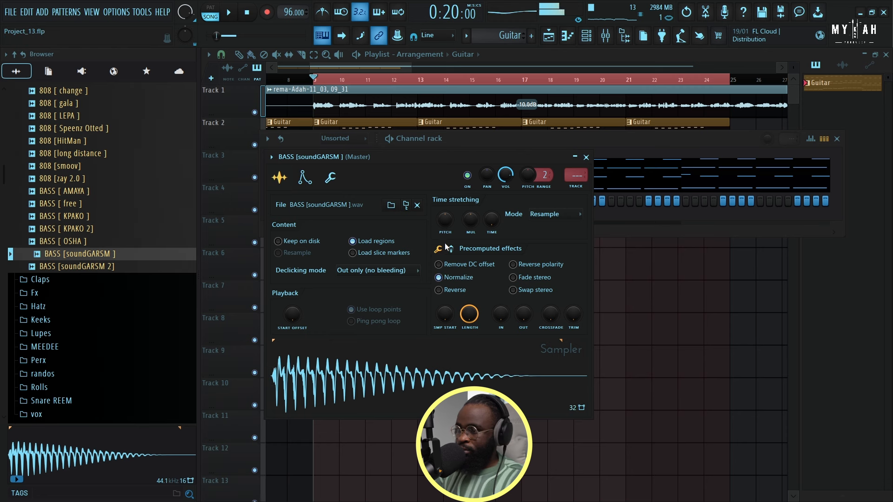
Create a Bass pattern and place four-step A5 notes at steps 1 and 9 of bar 1.
left_click(512, 34)
left_click(528, 49)
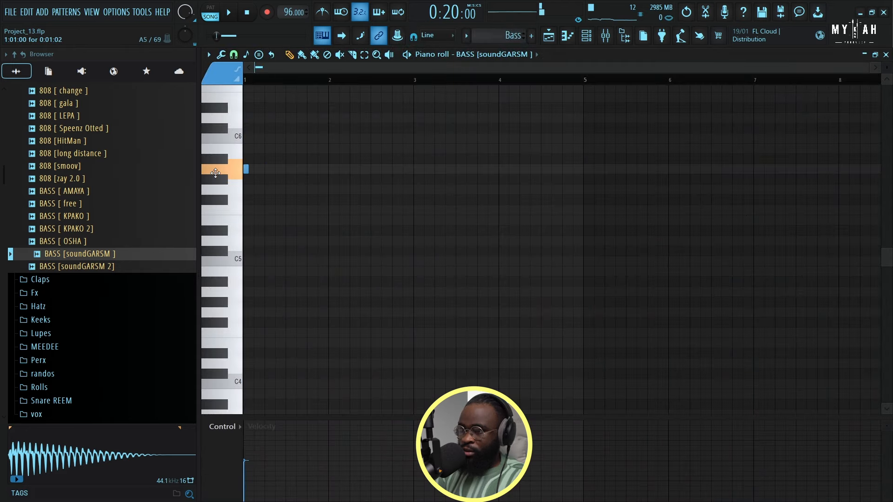
key("space")
left_click_drag(273, 169, 264, 170)
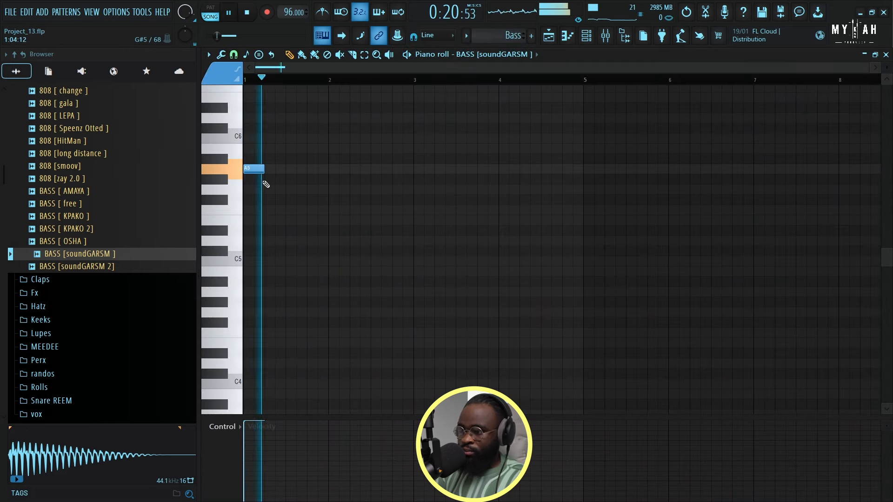
left_click(293, 169)
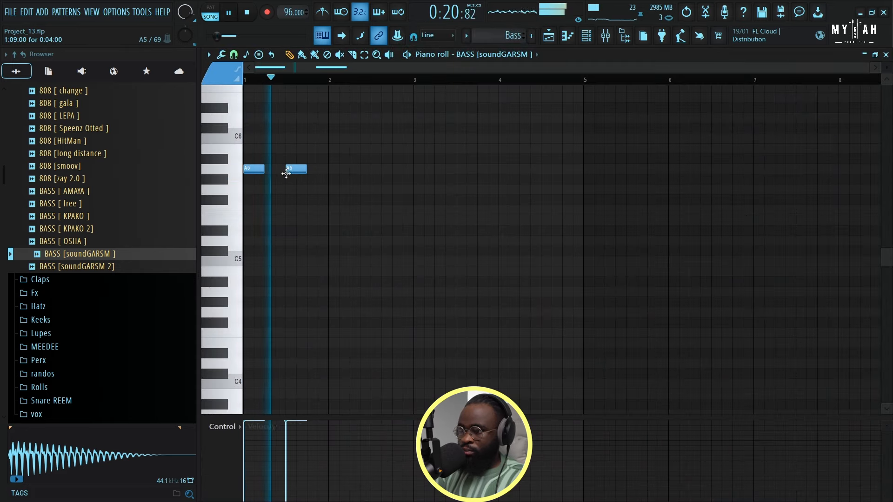
key("space")
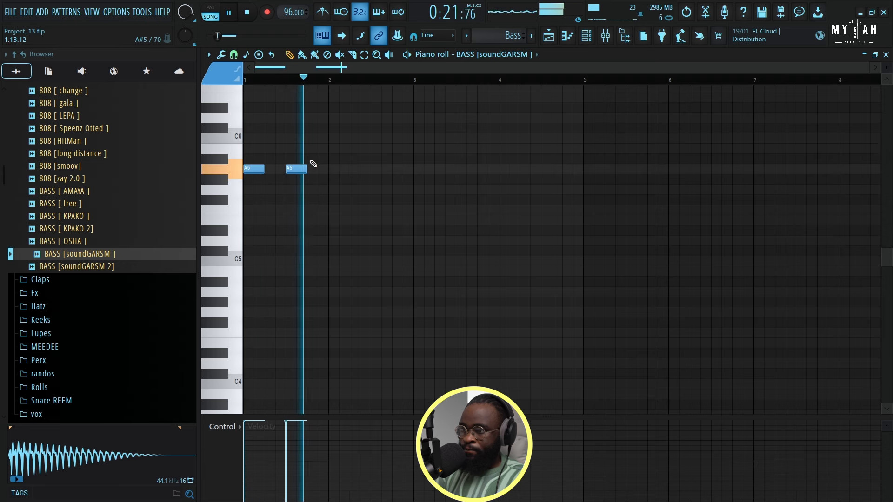
Add a C6 bass note at step 15 of bar 1 and shorten it to two steps.
scroll(333, 177, "up", 2)
key("space")
scroll(372, 170, "up", 2)
left_click(395, 168)
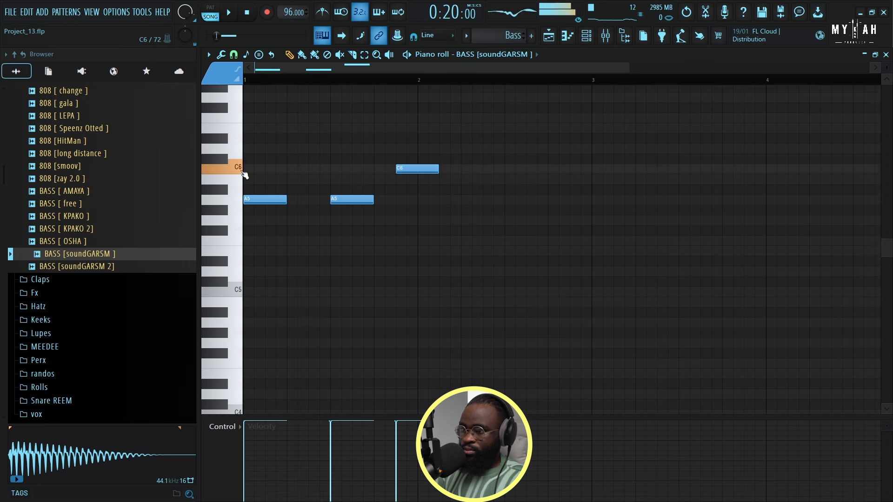
key("space")
left_click_drag(438, 170, 417, 171)
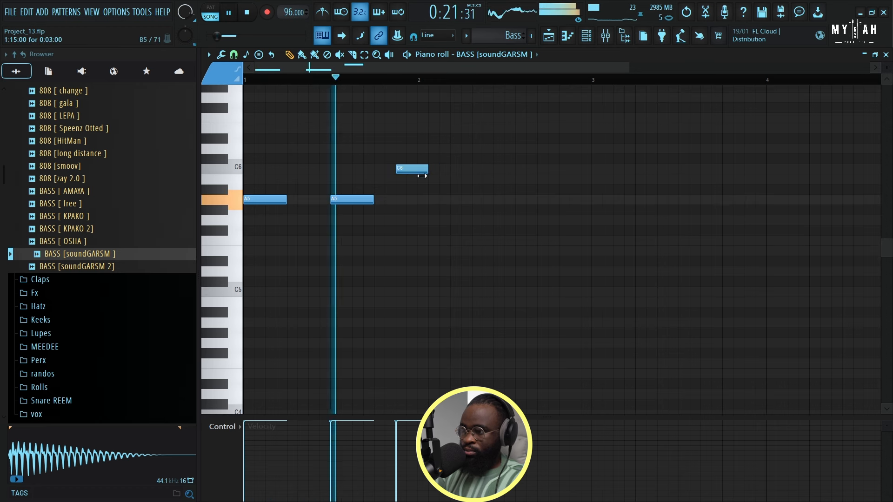
key("space")
Add B5 bass notes in bar 2: three steps long at steps 1 and 9, two steps long at step 15.
left_click(419, 190)
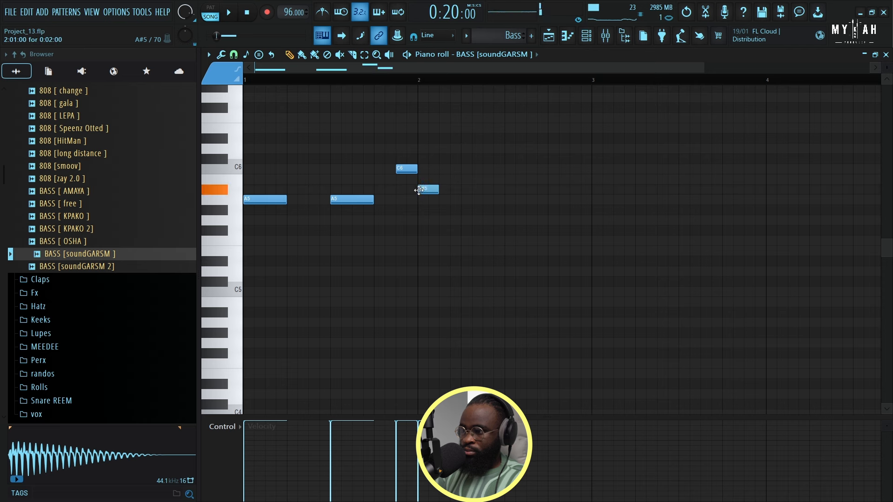
key("space")
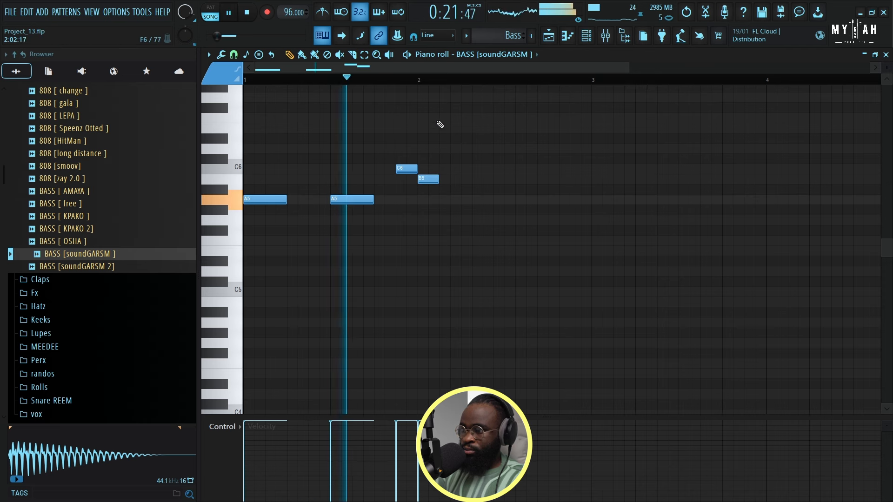
left_click_drag(438, 181, 449, 184)
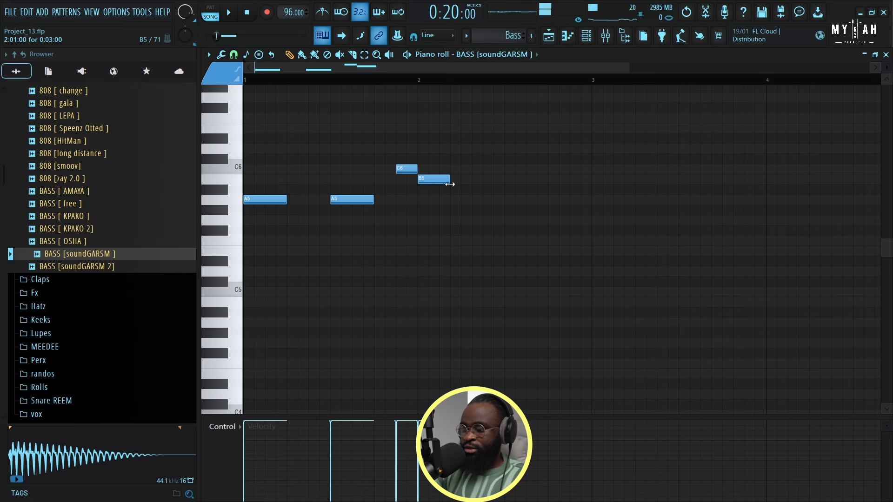
key("space")
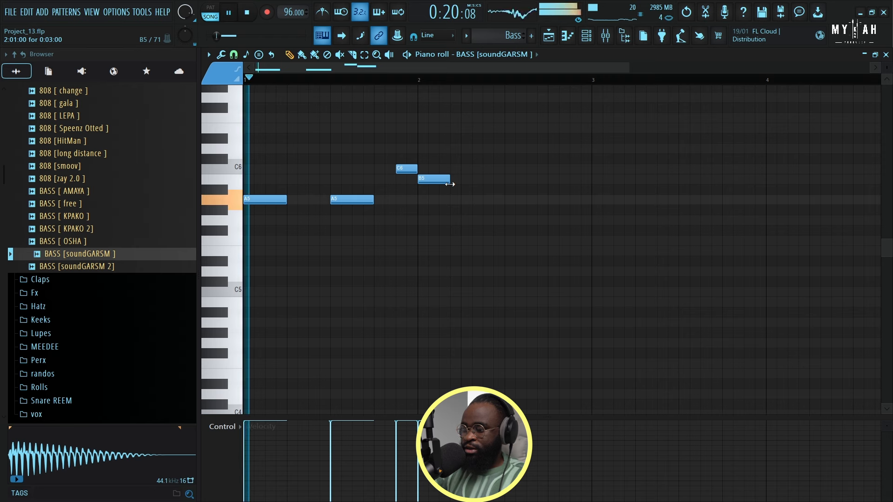
left_click(512, 179)
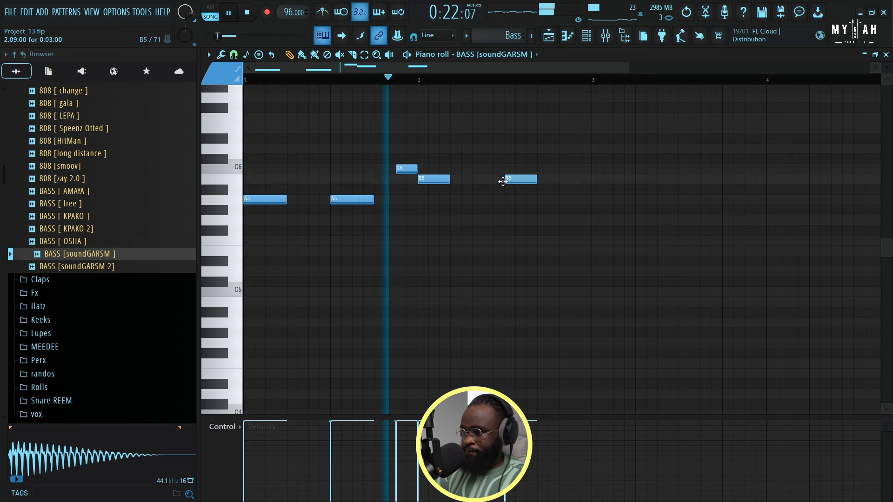
left_click(572, 180)
key("space")
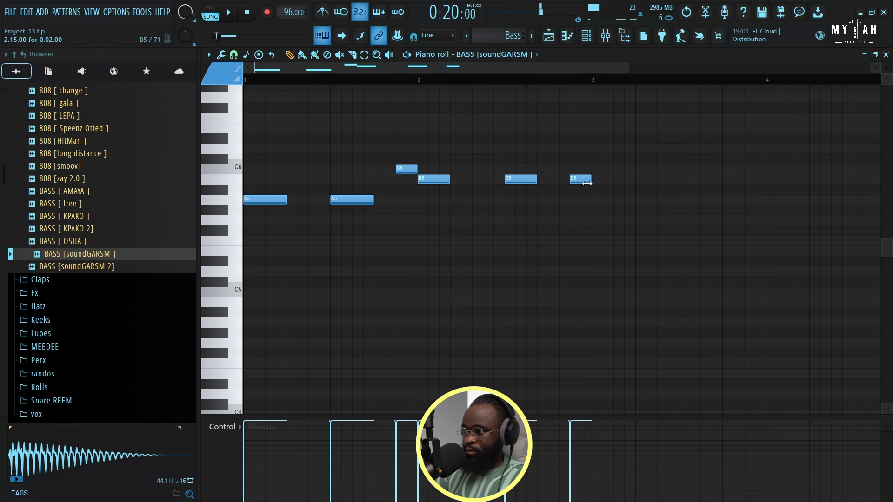
Fill bar 3 of the bassline with two-step C6 notes at steps 1, 9 and 13, and E6 at step 15.
key("space")
left_click_drag(479, 67, 577, 72)
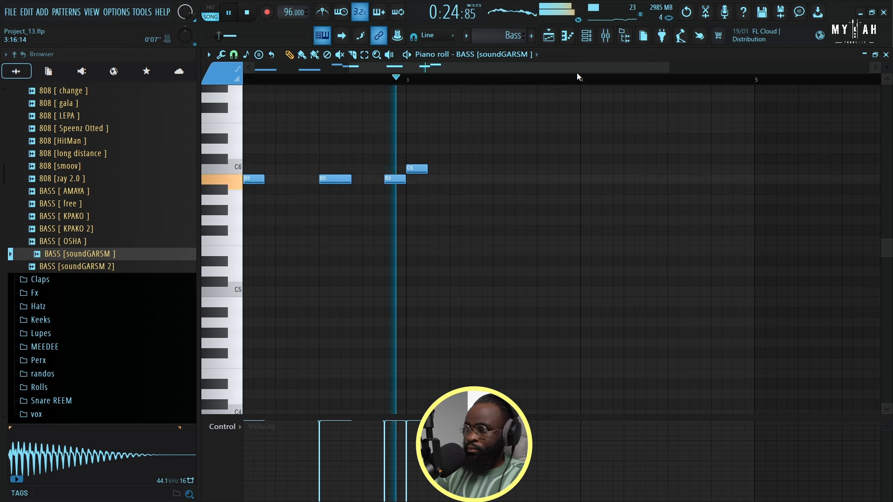
left_click(496, 169)
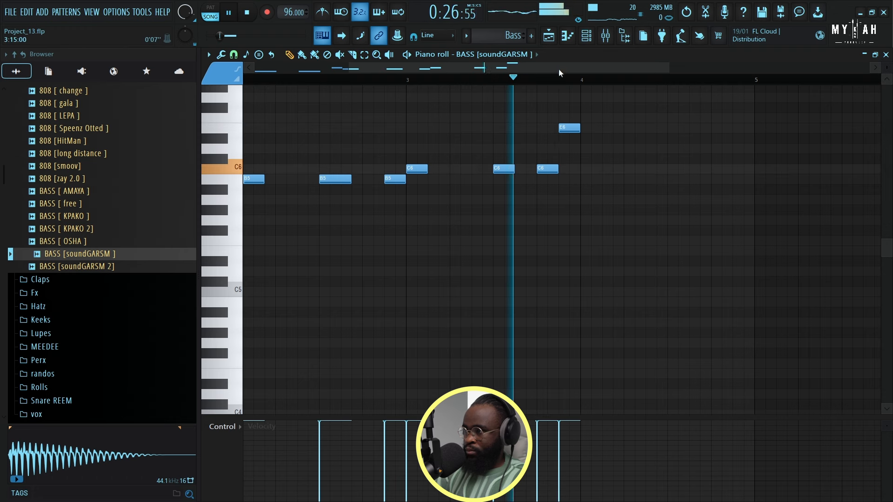
Add two-step G5 bass notes at steps 1, 9 and 13 of bar 4.
scroll(611, 75, "right", 2)
scroll(611, 75, "right", 1)
left_click(445, 219)
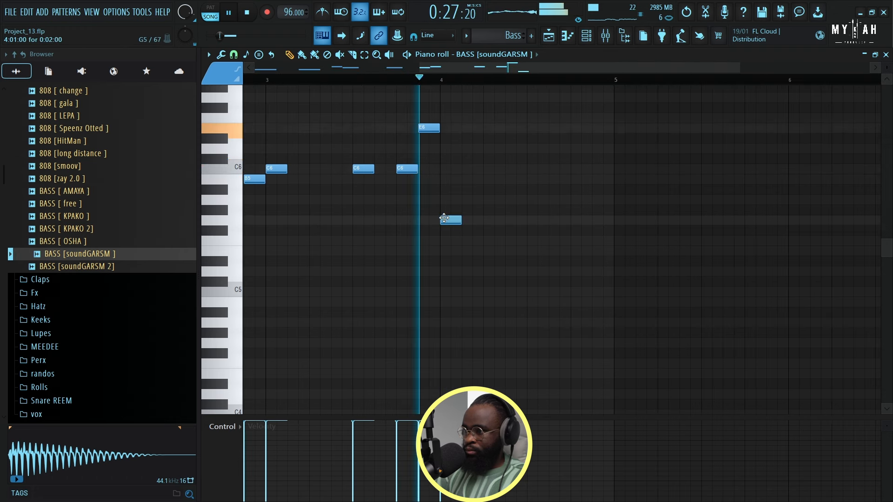
left_click(528, 221)
key("space")
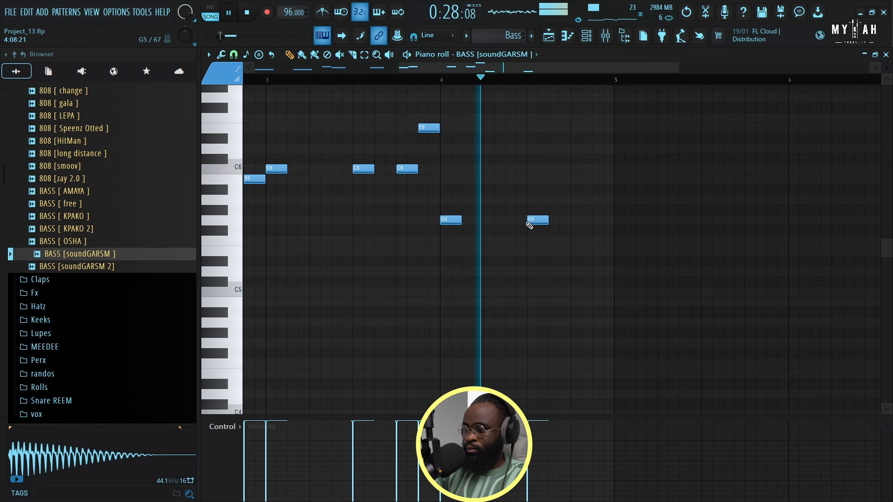
left_click(577, 222)
key("space")
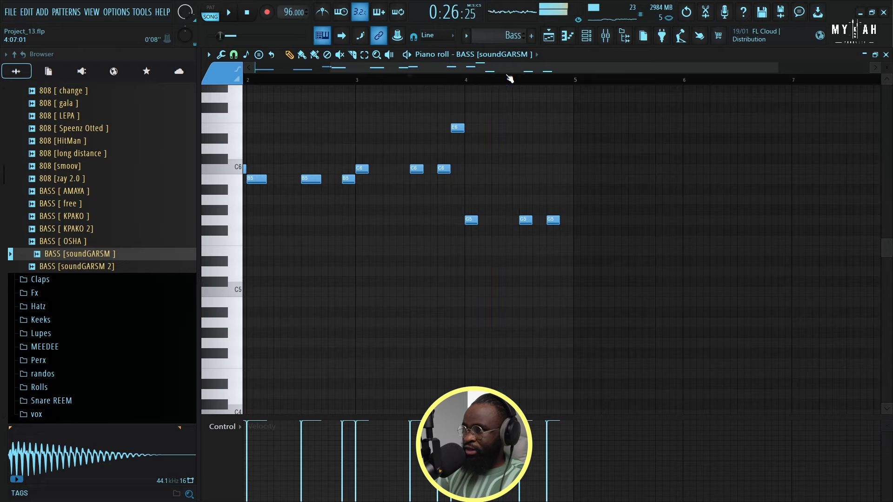
Play back the bassline and place Bass pattern clips on playlist Track 3 across bars 9 to 24.
scroll(350, 88, "down", 2)
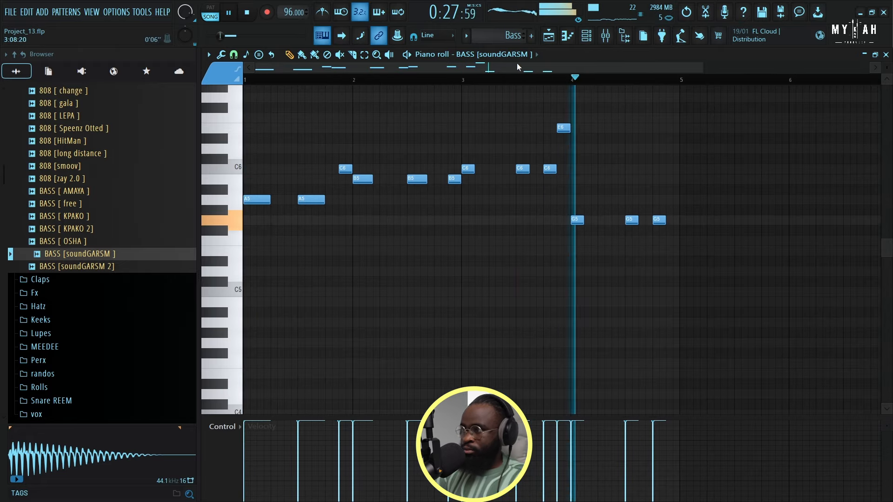
key("F5")
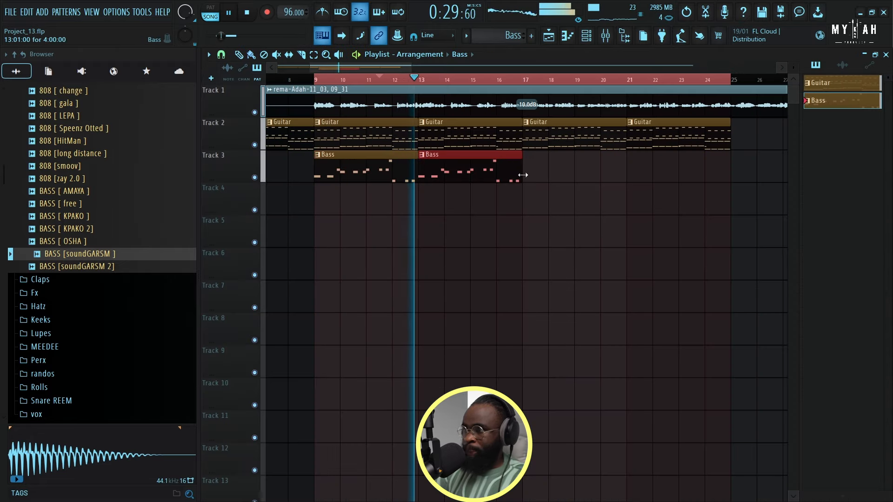
key("ctrl+b")
key("ctrl+b")
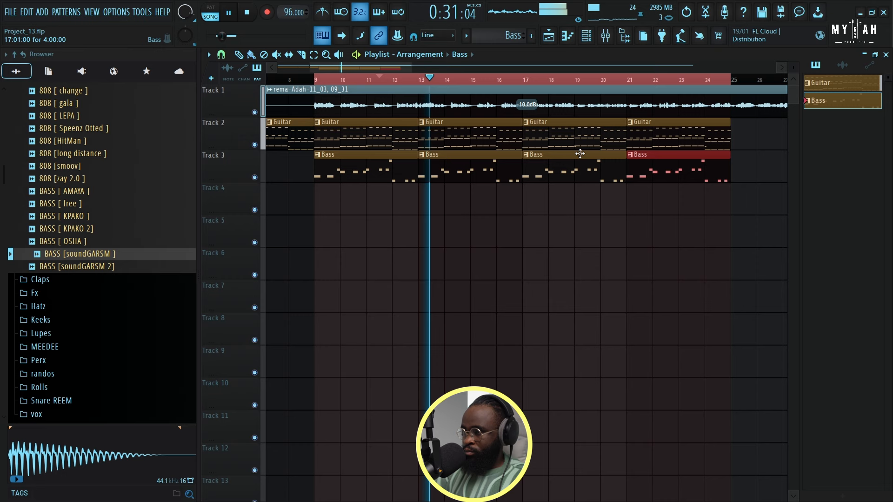
Raise the channel rack's main swing to about 22% and load the _Rema Rim sample for a new Rim pattern.
left_click(586, 40)
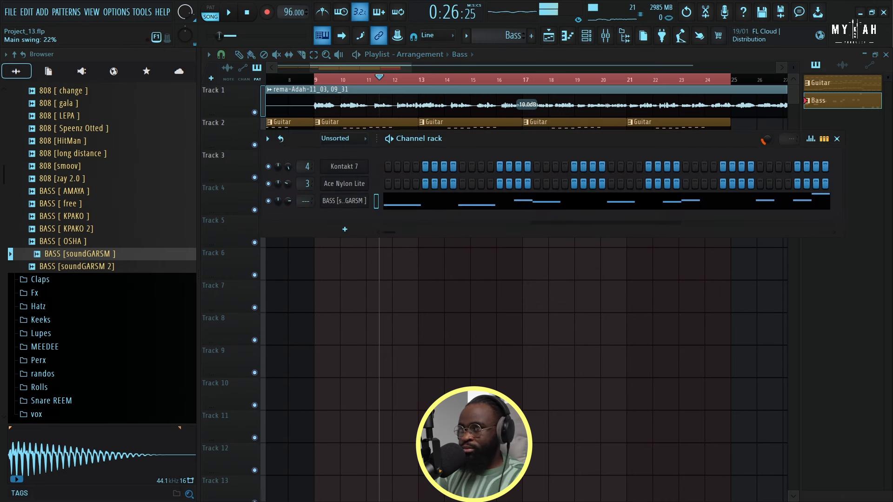
key("space")
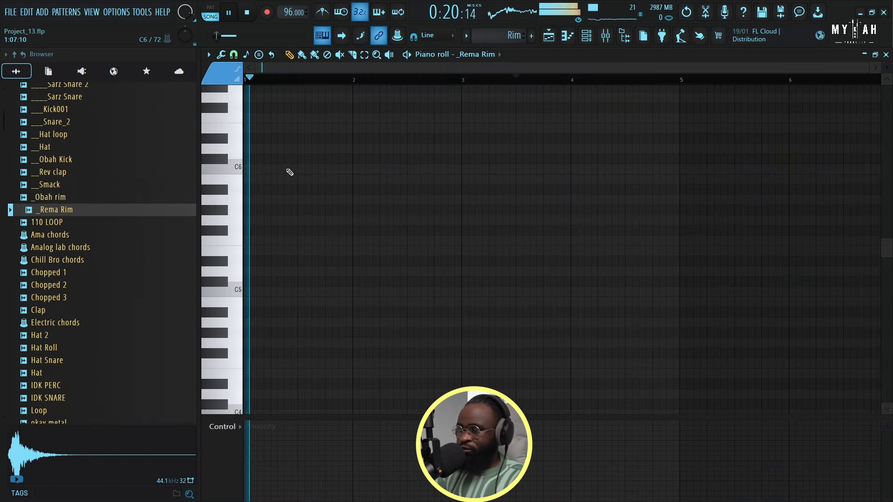
Draw C5 rim hits at steps 1, 4, 7, 11 and 13 of bar 1, checking them during playback.
left_click(229, 203)
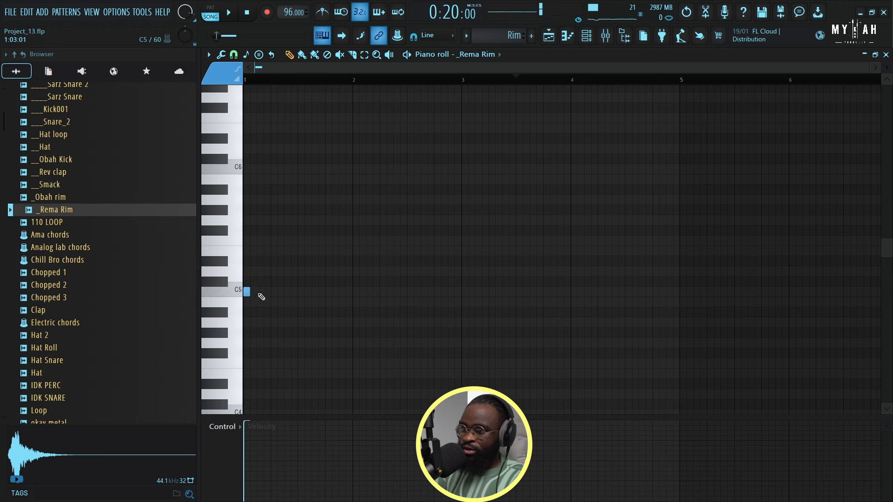
key("space")
left_click(287, 293)
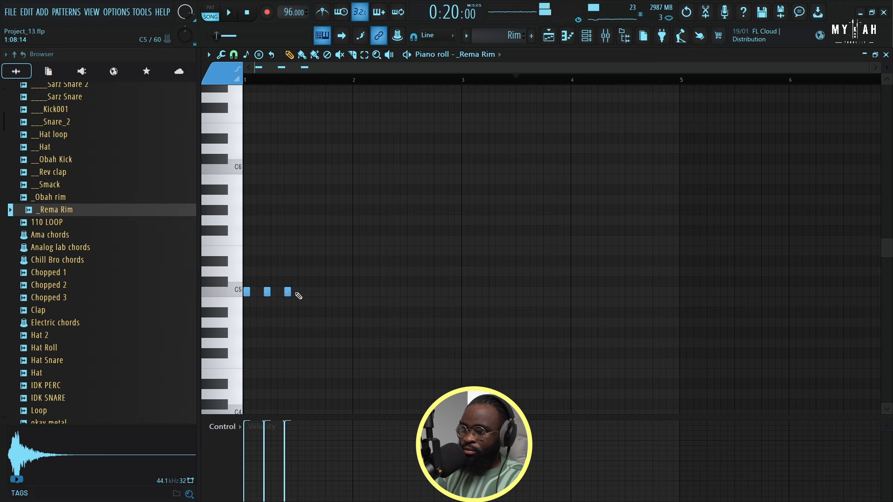
left_click(314, 292)
left_click(329, 292)
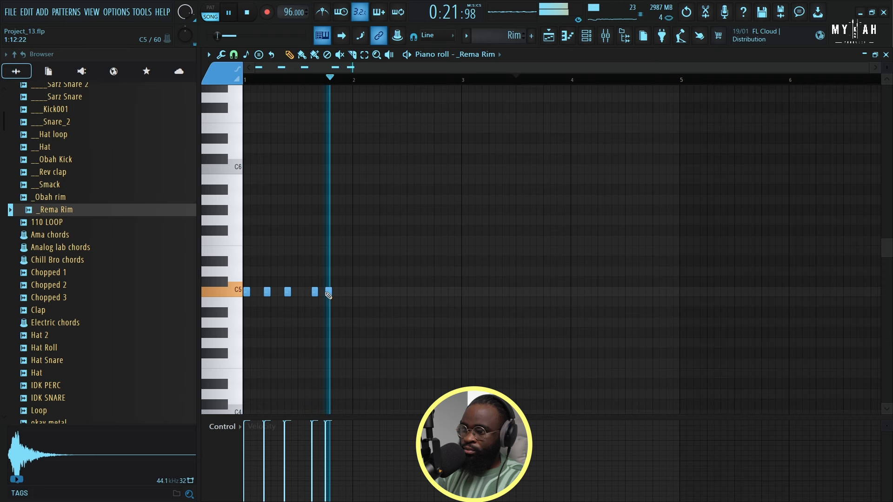
key("space")
Place one-bar Rim pattern clips on playlist Track 4 across bars 9 to 24.
left_click(550, 41)
key("space")
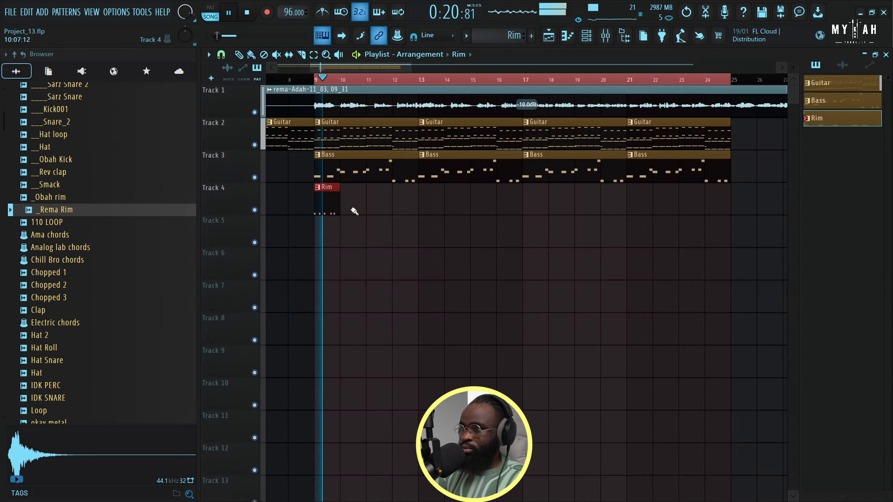
left_click_drag(347, 209, 707, 211)
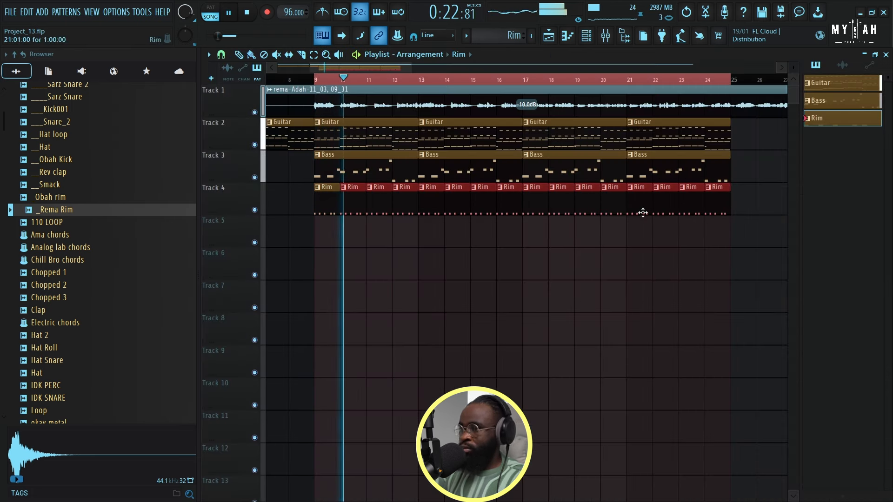
Add a fade-out to the _Rema Rim sample in its sampler settings while the arrangement plays.
key("space")
left_click(567, 35)
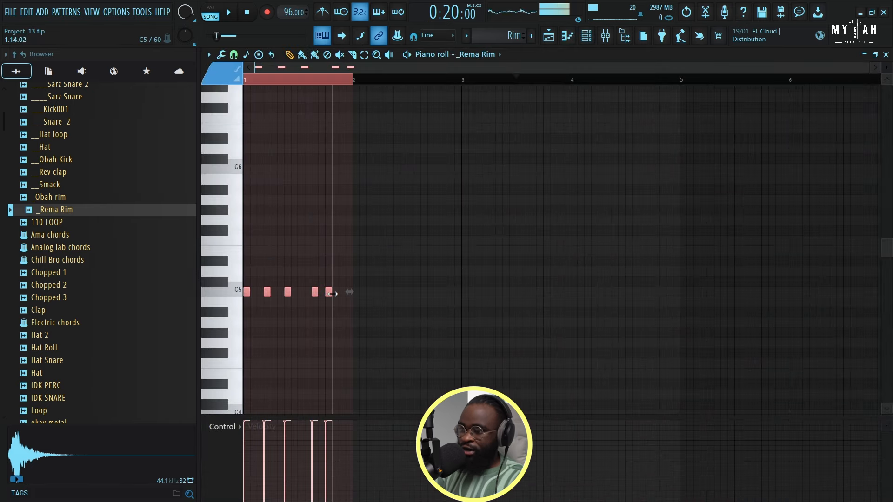
left_click(584, 38)
key("space")
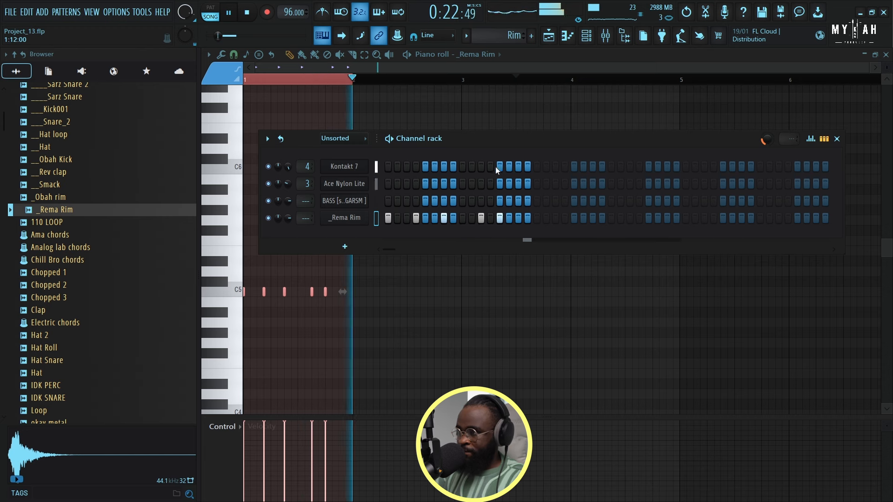
left_click(345, 218)
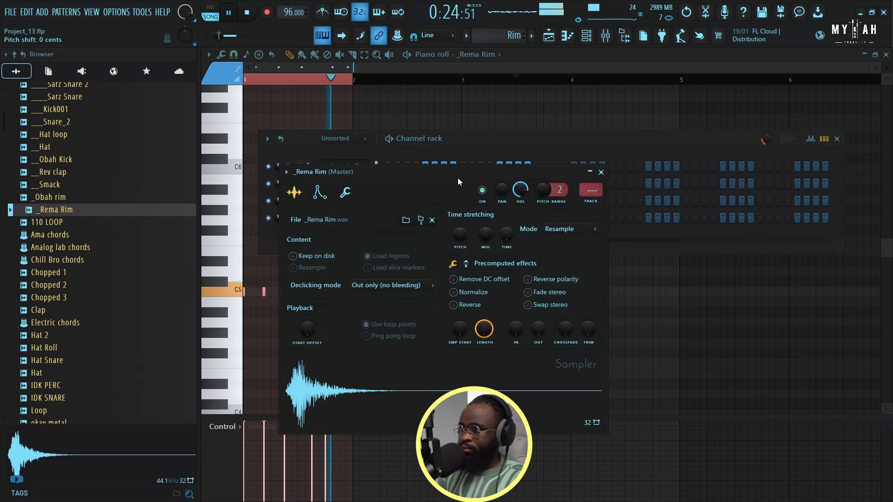
left_click_drag(458, 178, 438, 117)
left_click_drag(518, 268, 517, 261)
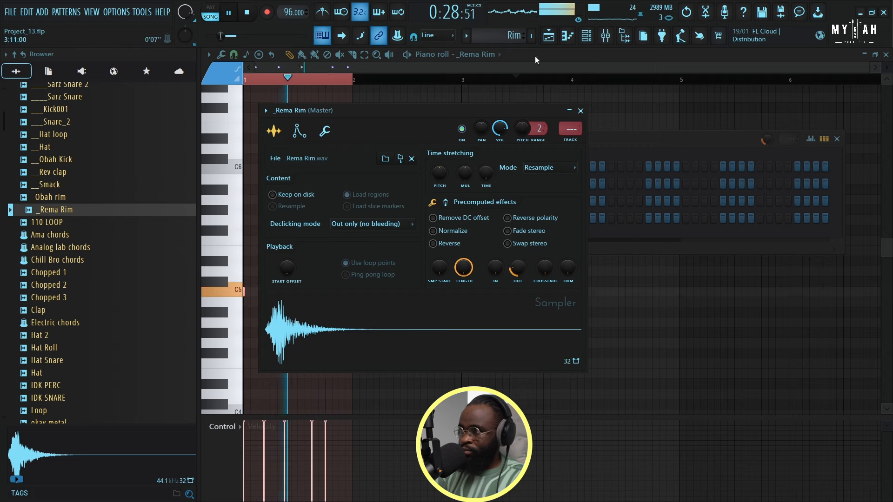
Repeat the Shakers audio loop back to back on playlist Track 5 across bars 9 to 24.
key("F5")
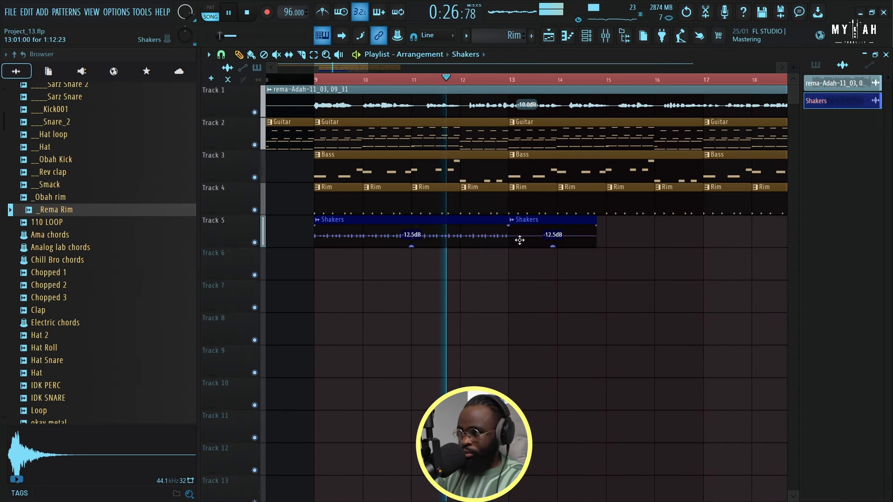
left_click(512, 237)
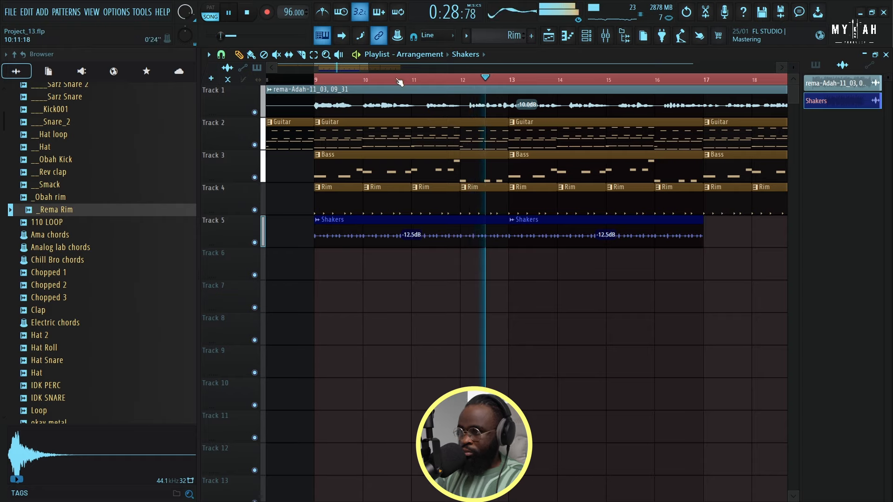
scroll(399, 81, "down", 5)
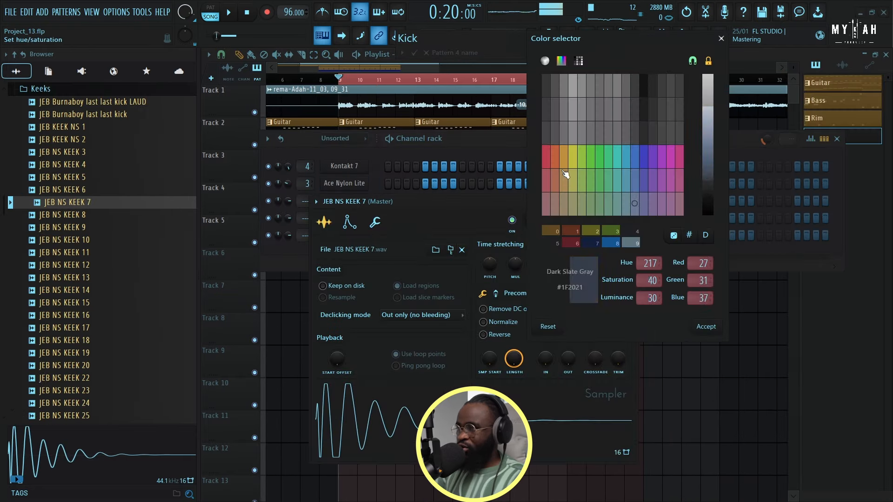
Set up a Kick pattern with the JEB NS KEEK 7 sample and draw C5 hits at steps 1, 5, 9 and 13 of bar 1.
left_click(409, 67)
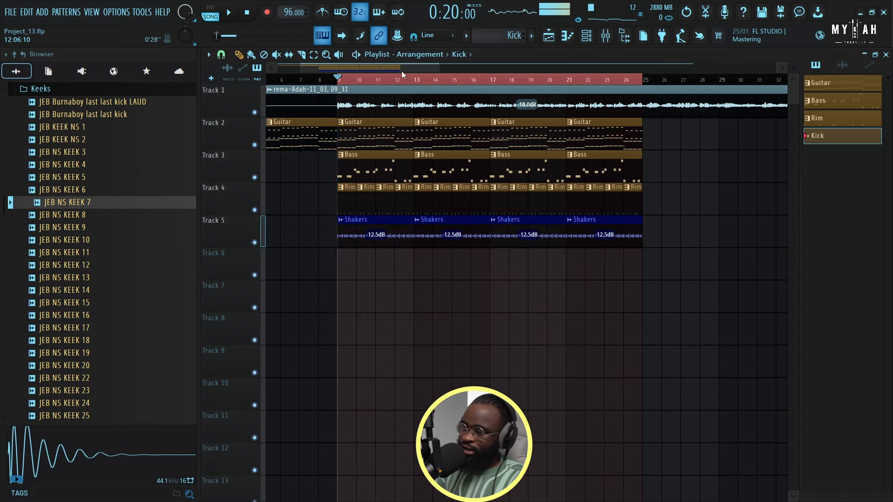
left_click(577, 41)
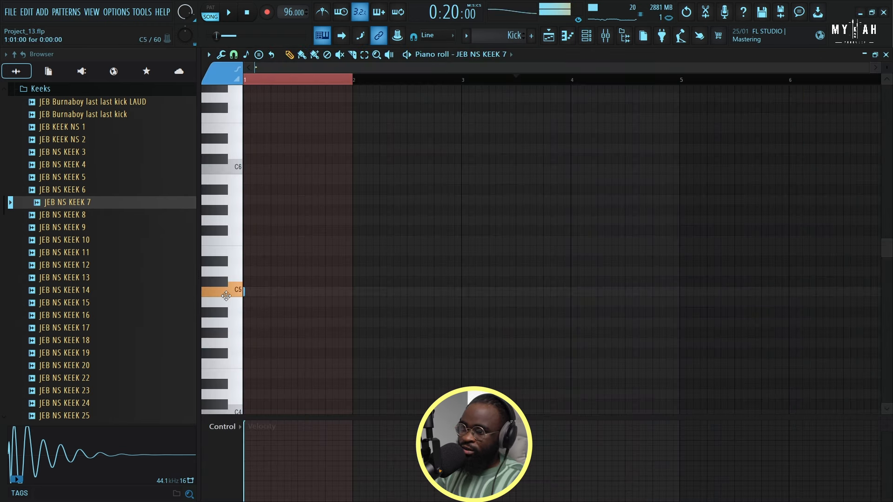
left_click(272, 293)
key("space")
left_click(299, 293)
left_click(325, 293)
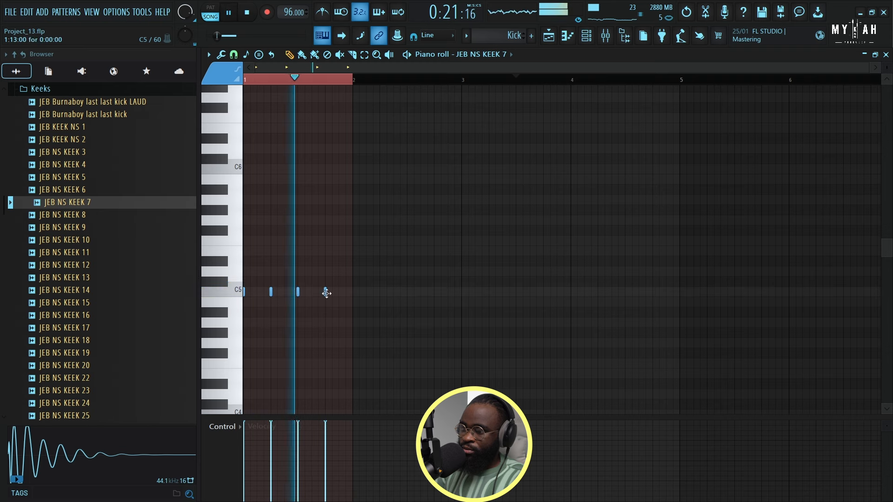
key("F6")
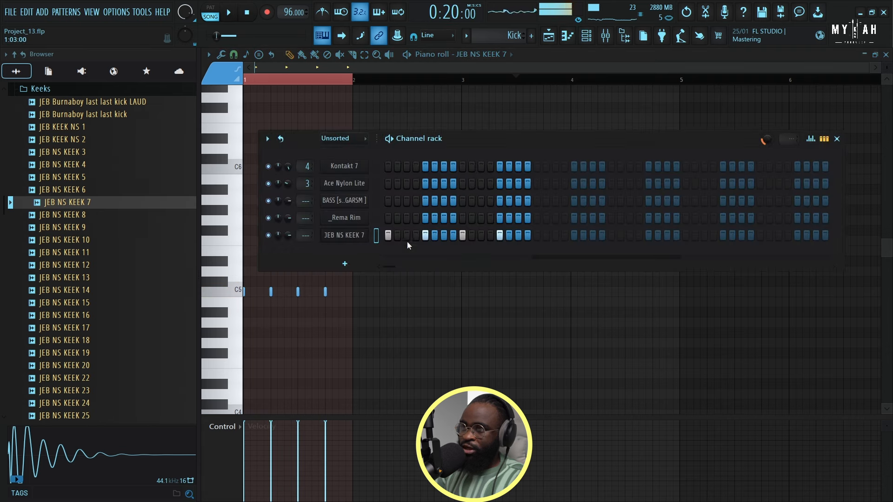
Place one-bar Kick pattern clips on playlist Track 6 across bars 9 to 24.
left_click(550, 37)
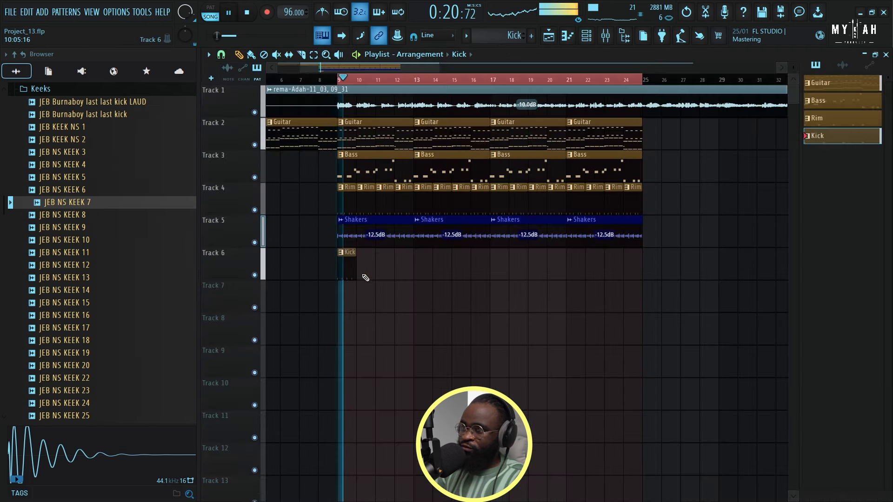
left_click(362, 259)
mouse_move(376, 263)
left_mouse_down()
mouse_move(406, 275)
mouse_move(610, 278)
left_mouse_up()
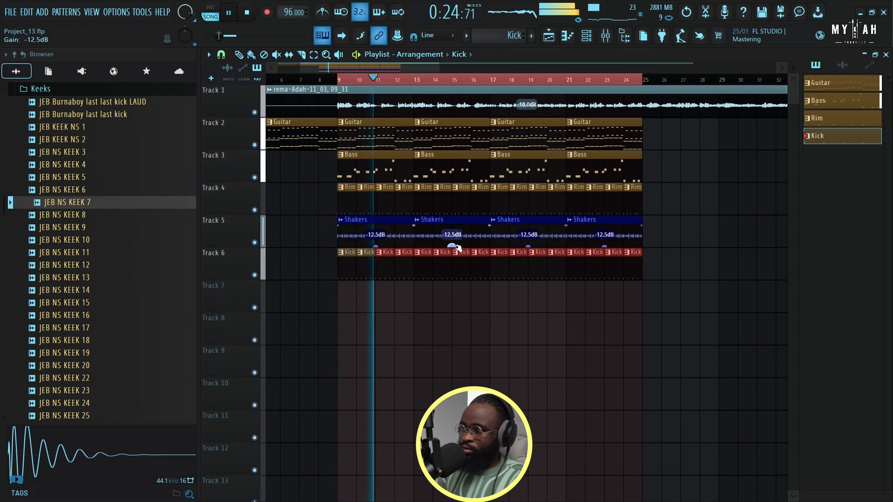
Enable the JEB NS KEEK 7 volume envelope with 39% sustain and route the kick to mixer track 5.
double_click(482, 220)
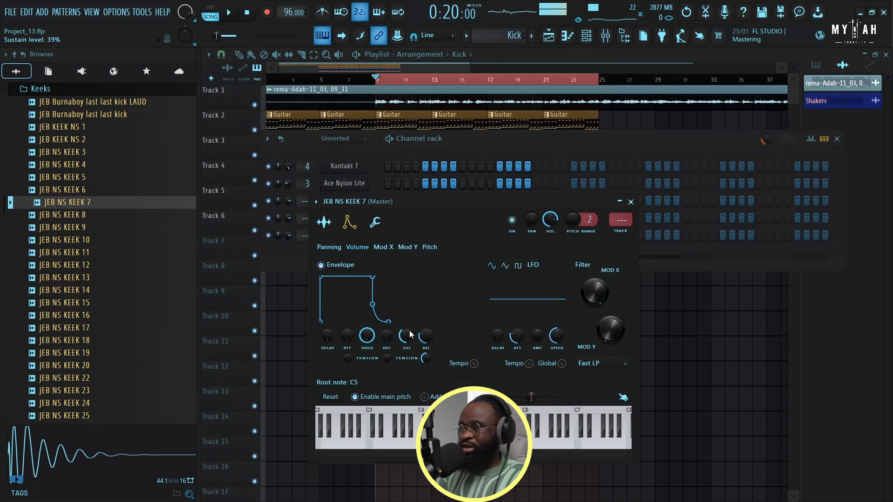
left_click(621, 231)
key("space")
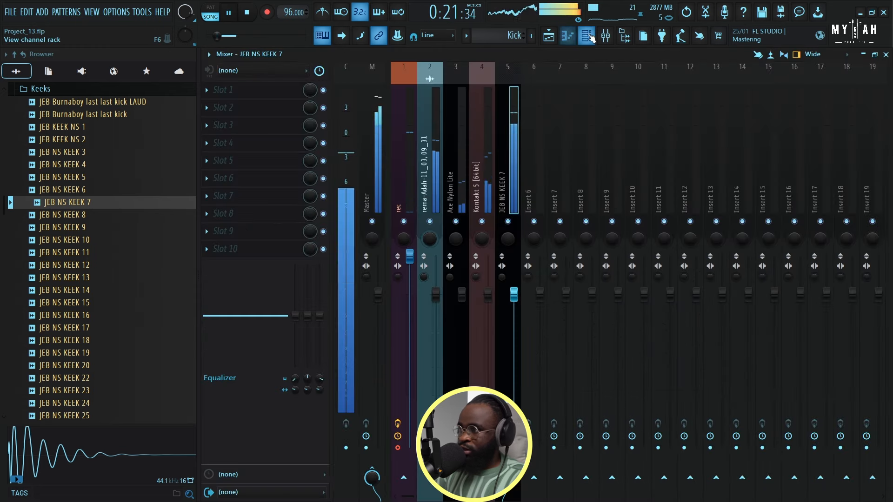
Route the BASS [soundGARSM ] channel to mixer track 6 and load Fruity Limiter in its first effect slot.
left_click(589, 36)
left_click(351, 202)
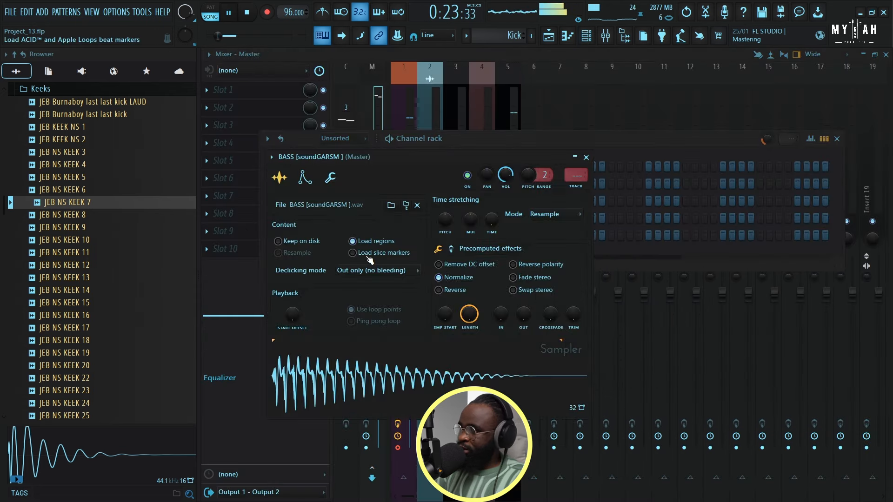
left_click(576, 186)
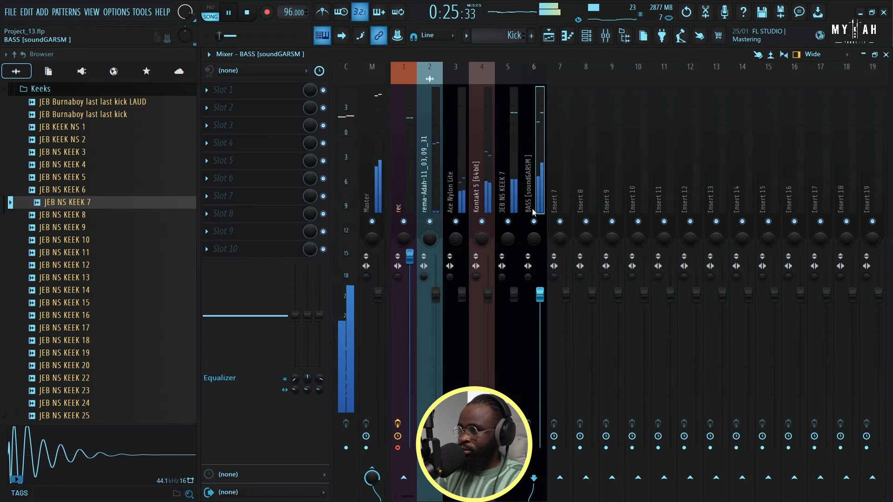
left_click(518, 190)
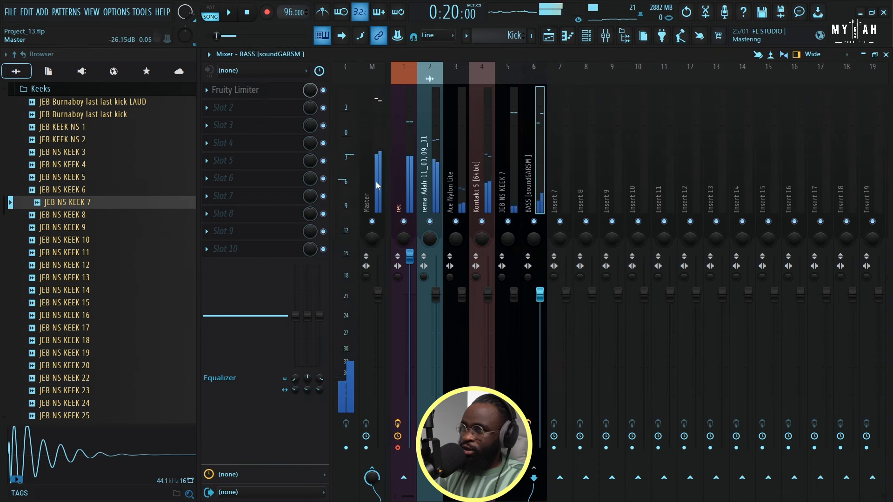
Load Fruity soft clipper in the Master's first effect slot and play back the arrangement.
left_click(265, 91)
left_click(582, 185)
key("space")
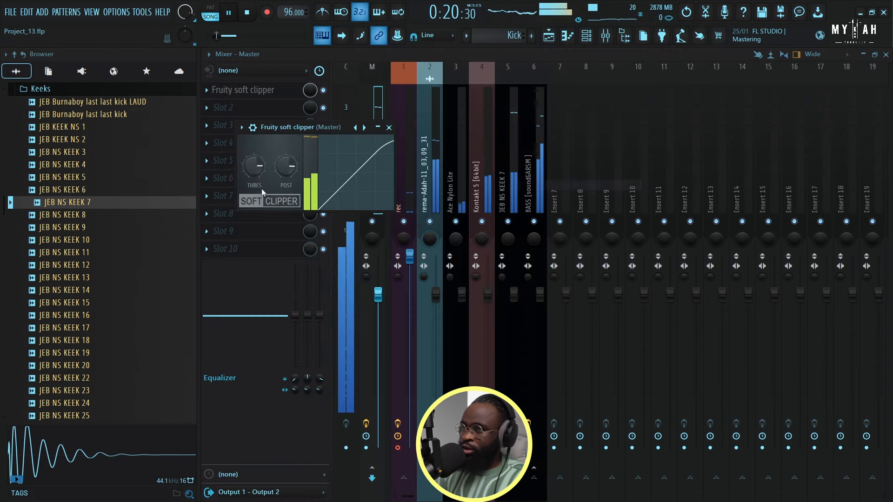
left_click(551, 42)
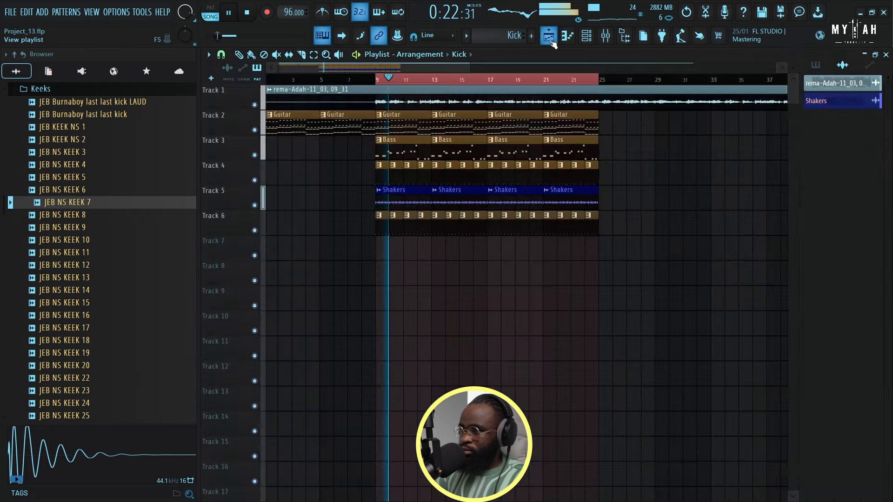
key("space")
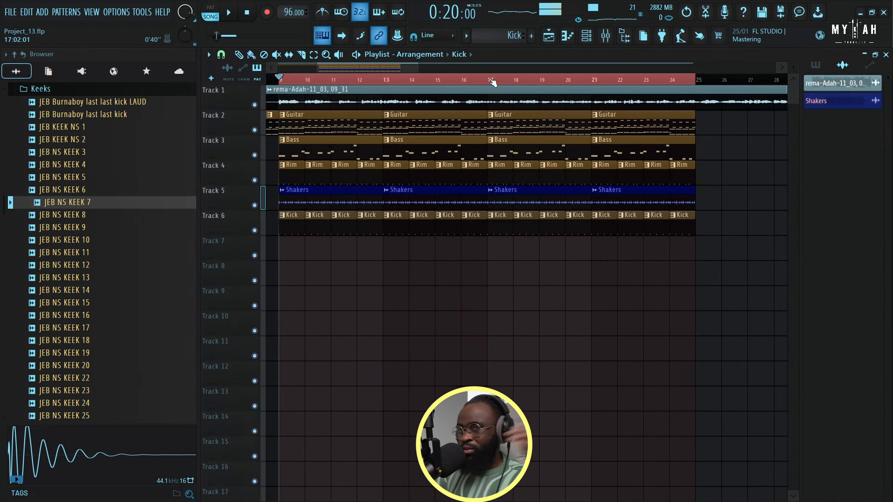
Load the Hyper GoldenDays Clave sample, name its new pattern Cclave and place a clip on Track 7 at bar 9.
left_click(587, 37)
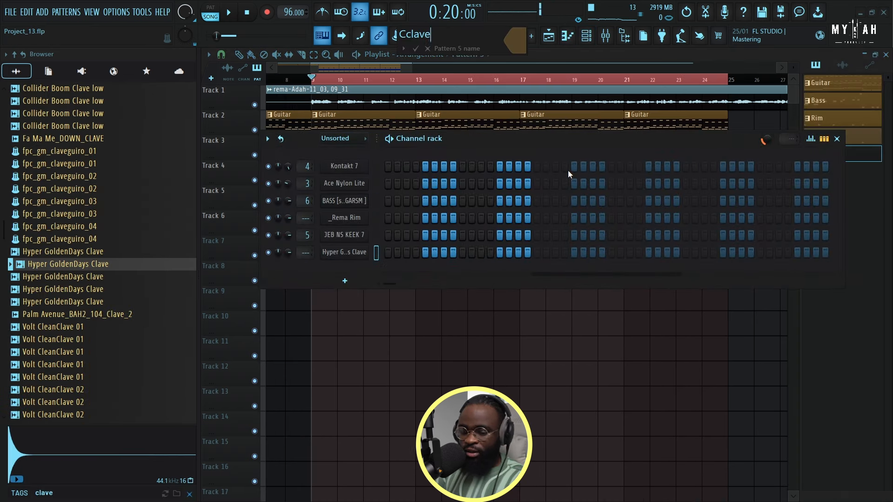
key("F6")
key("space")
left_click(321, 252)
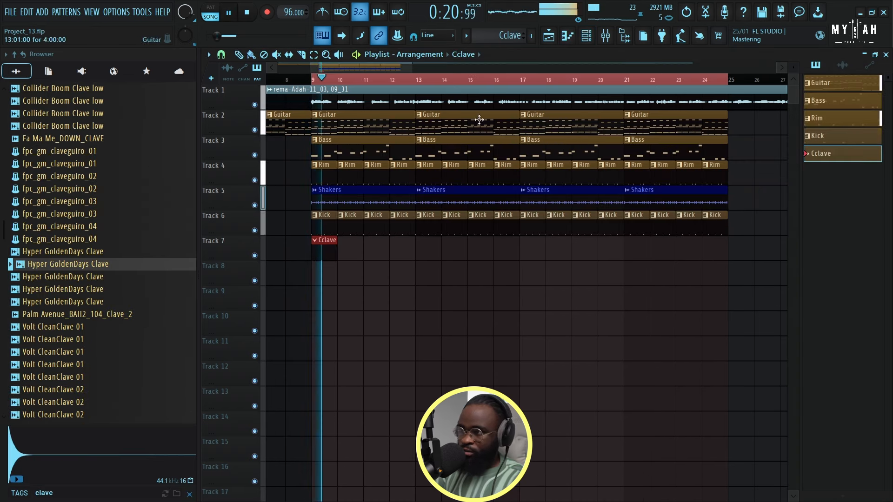
Draw C5 clave hits at steps 7 and 15 of bar 1 in the Cclave pattern, checking them during playback.
key("space")
left_click(568, 36)
key("space")
key("space")
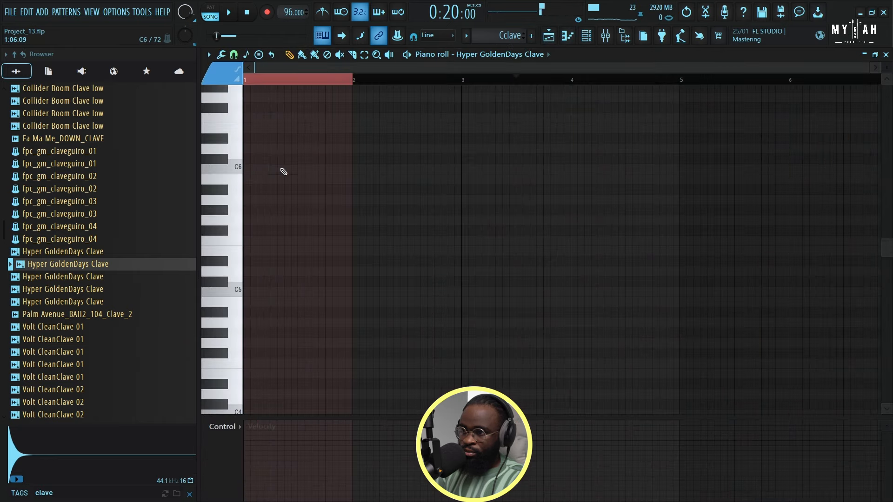
key("space")
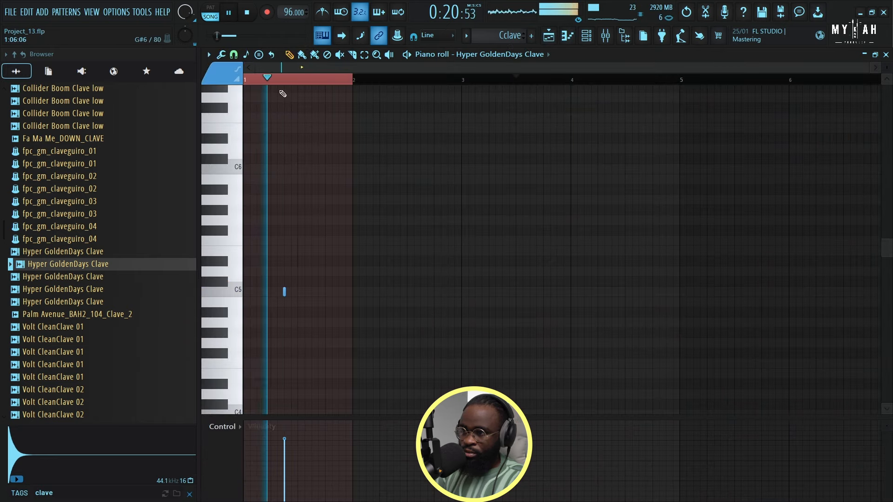
scroll(286, 79, "up", 6)
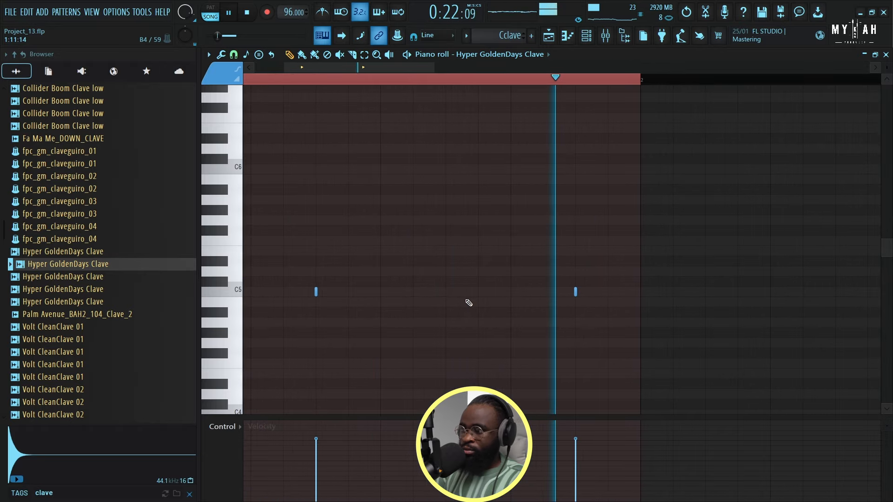
Repeat the one-bar Cclave clip along the loop region on playlist Track 7 from bar 10 onwards.
key("F5")
left_click(348, 254)
mouse_move(349, 254)
left_mouse_down()
mouse_move(614, 241)
mouse_move(693, 261)
left_mouse_up()
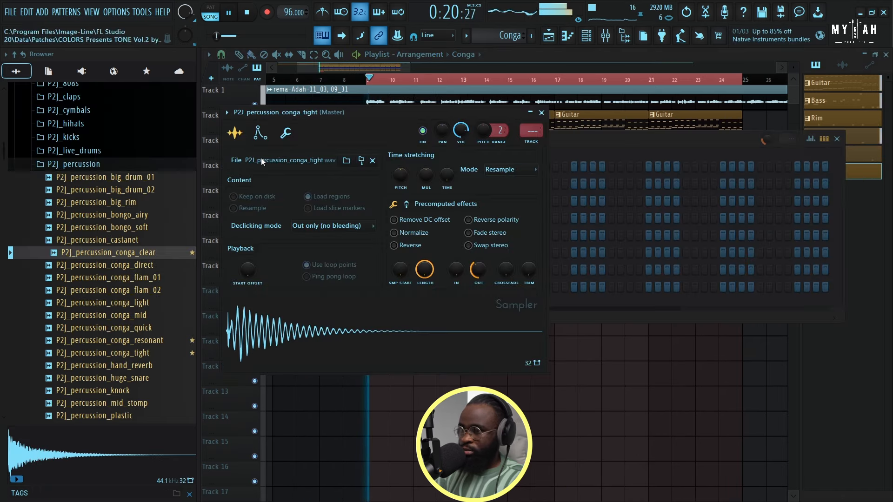
In the Conga pattern, add P2J_percussion_conga_tight hits at steps 7 and 8 and P2J_percussion_conga_resonant hits at steps 27, 39 and 40.
left_click(258, 134)
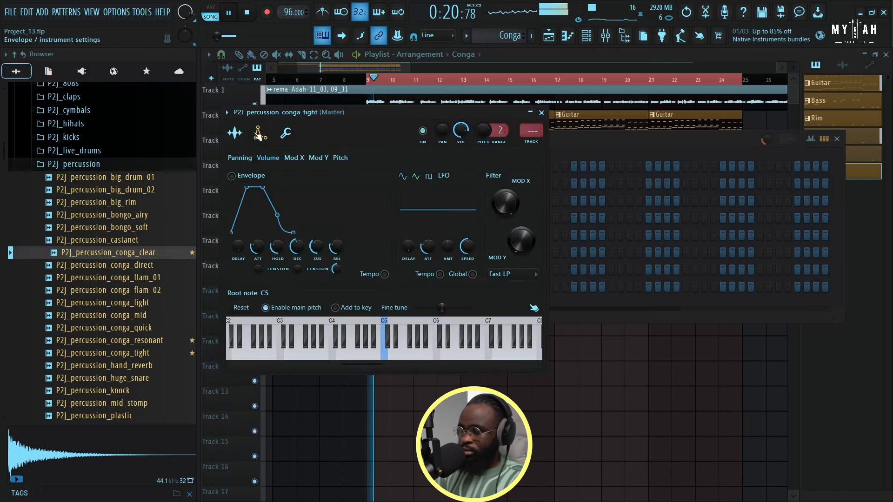
left_click(568, 36)
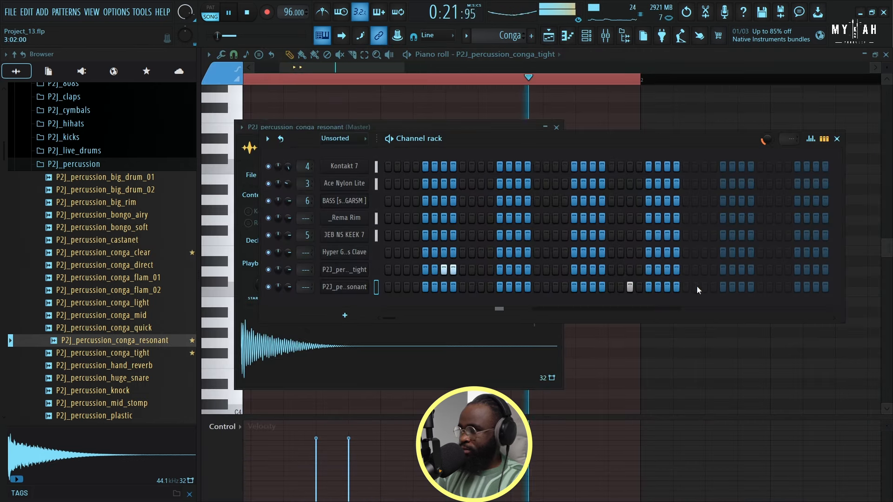
key("space")
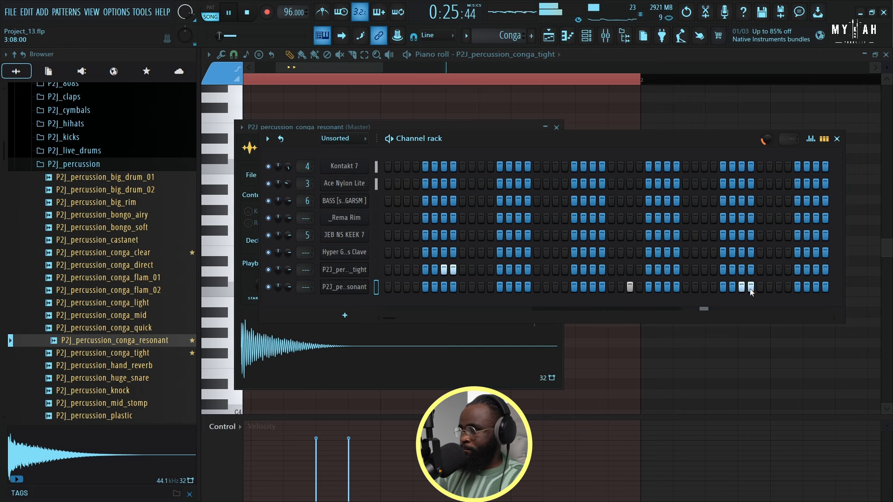
Raise the resonant conga hits to full velocity and lower the bar 2 hit and the first bar 3 hit to D4.
right_click(343, 293)
left_click(380, 286)
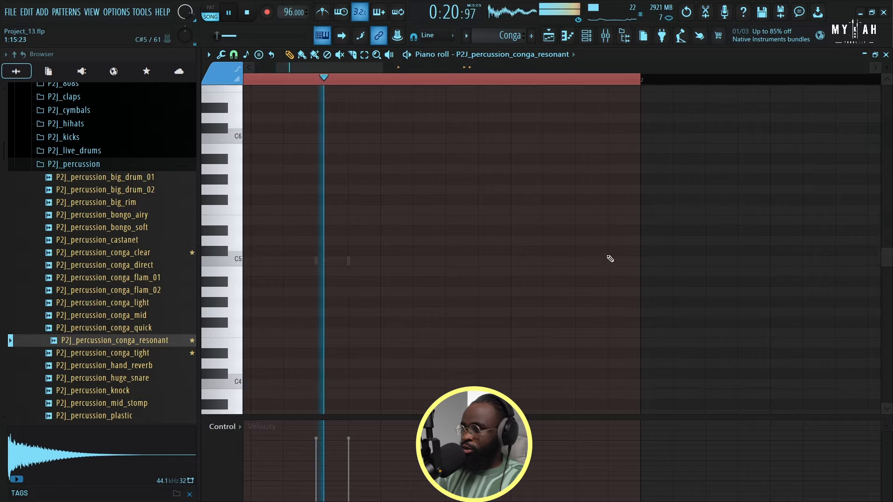
scroll(591, 295, "down", 4)
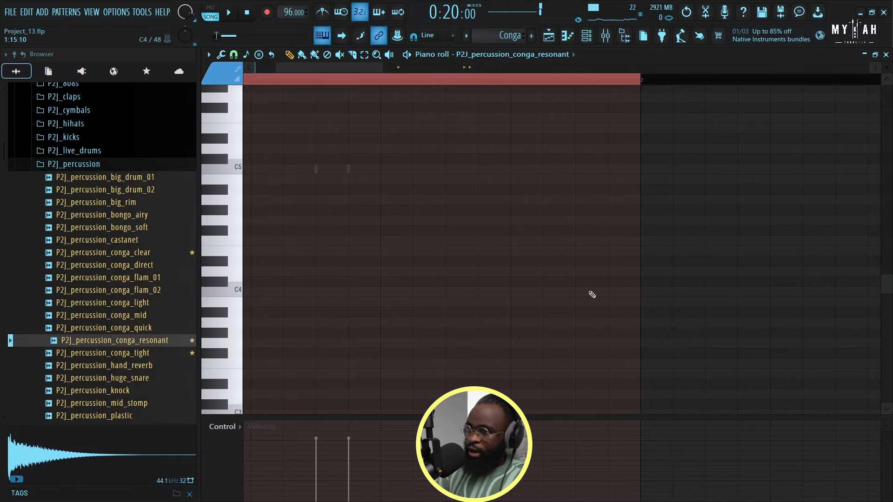
left_click(247, 79)
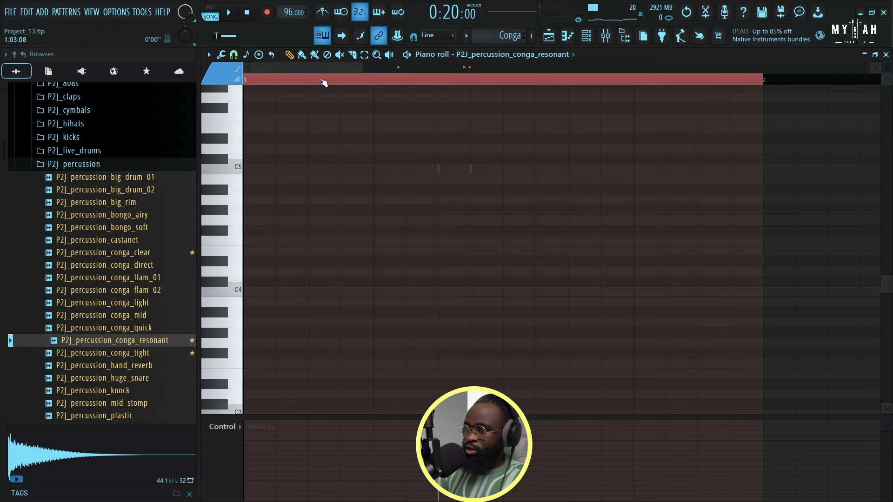
scroll(324, 83, "down", 3)
key("space")
left_click_drag(707, 435, 735, 393)
left_click_drag(562, 169, 563, 271)
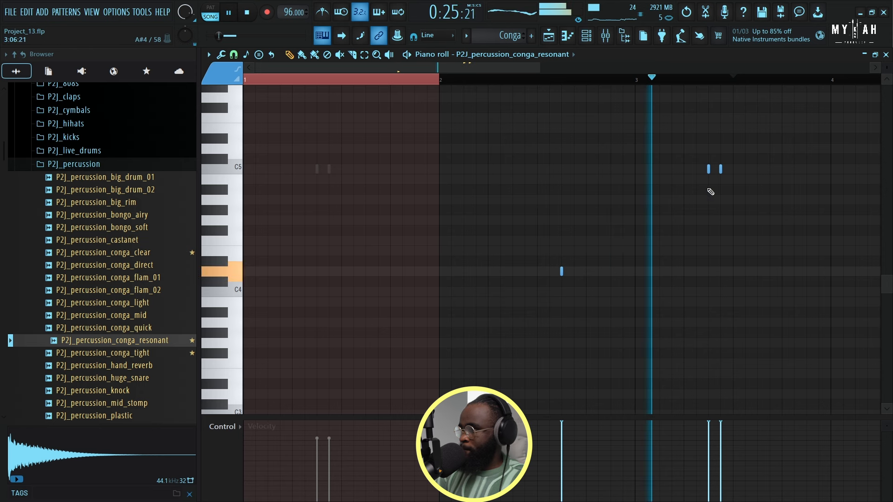
key("space")
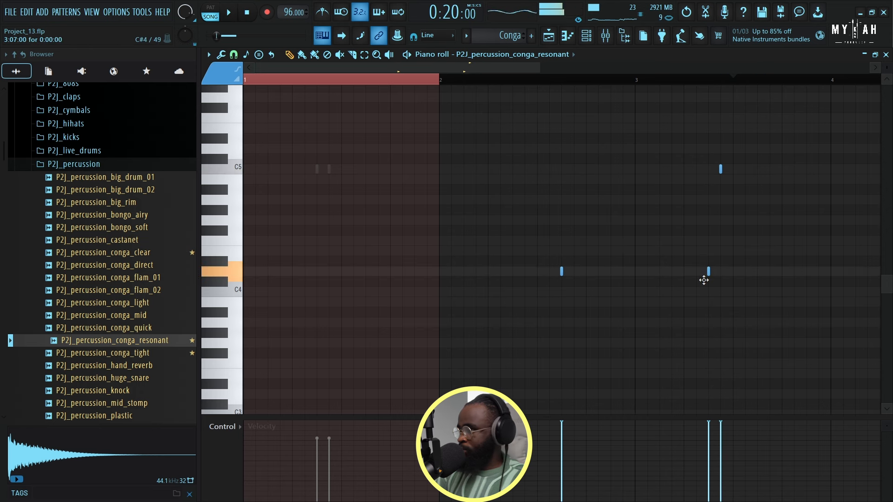
Lower the second bar 3 resonant conga hit to D4 and check the Conga pattern in playback.
left_click_drag(720, 168, 722, 271)
key("space")
key("space")
Replace the resonant conga channel's sample with P2J_tom_classic_floor_E from the P2J_toms folder.
key("F6")
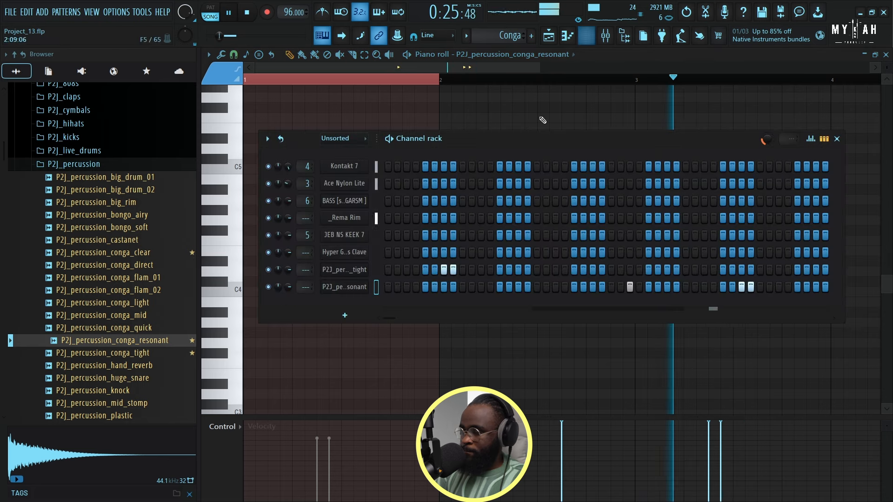
left_click(353, 287)
key("space")
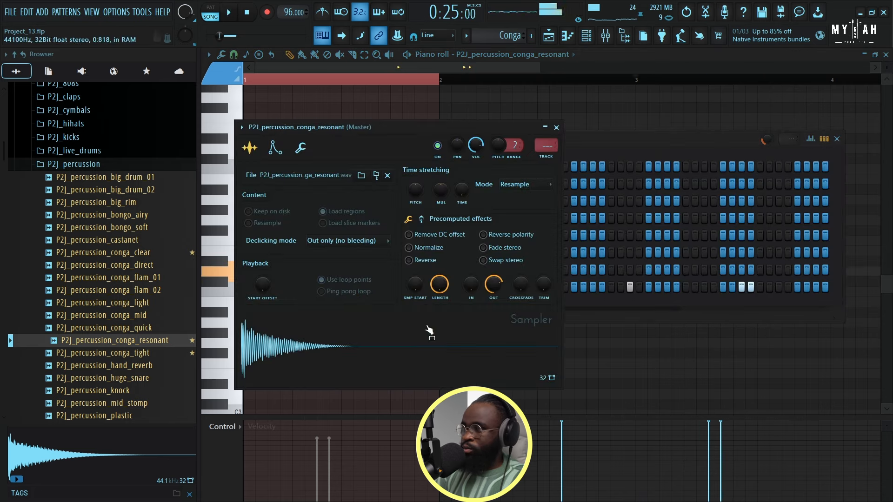
scroll(114, 353, "down", 8)
left_click(112, 347)
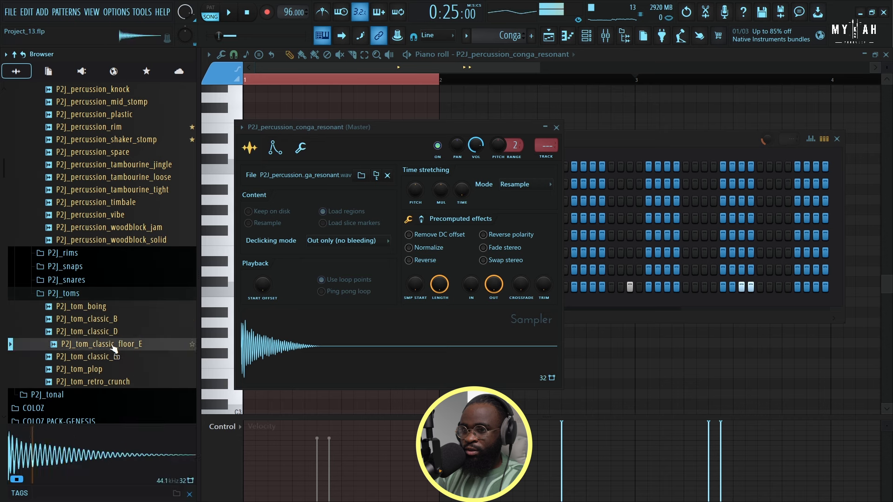
left_click_drag(302, 353, 331, 356)
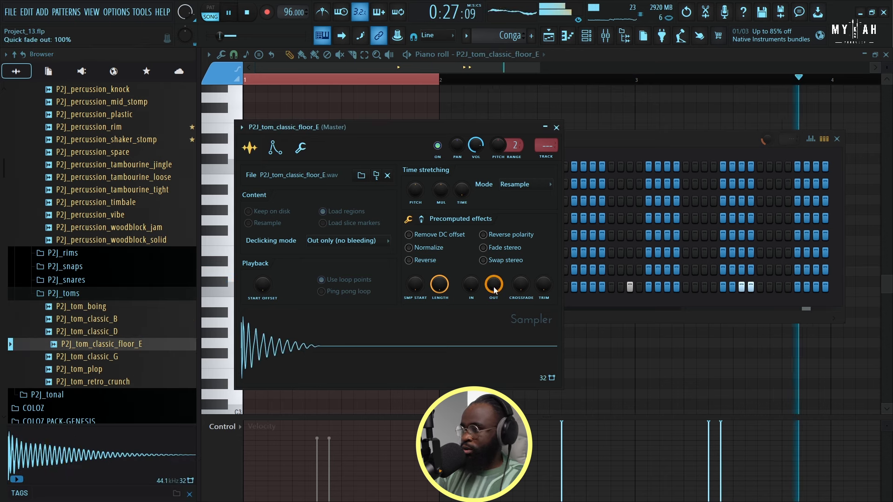
Extend the Conga clip on Track 8 to four bars, ending at bar 13, and open its pattern.
left_click(556, 36)
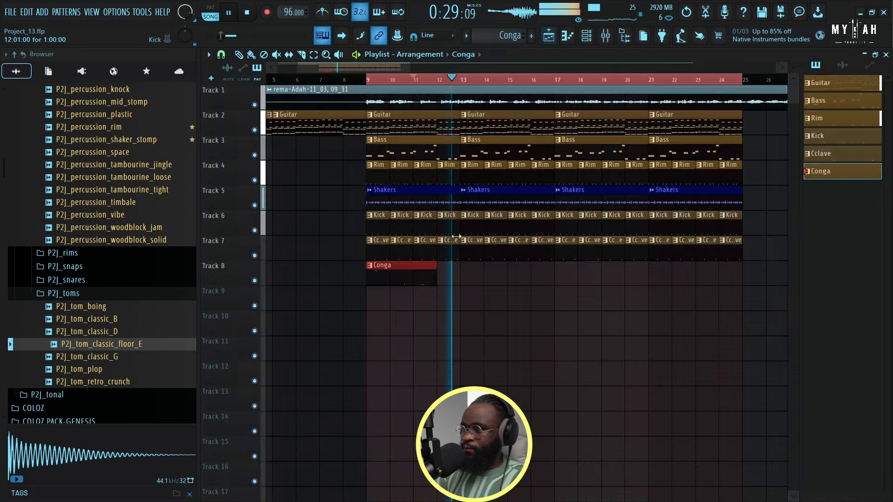
left_click_drag(437, 269, 458, 270)
double_click(434, 275)
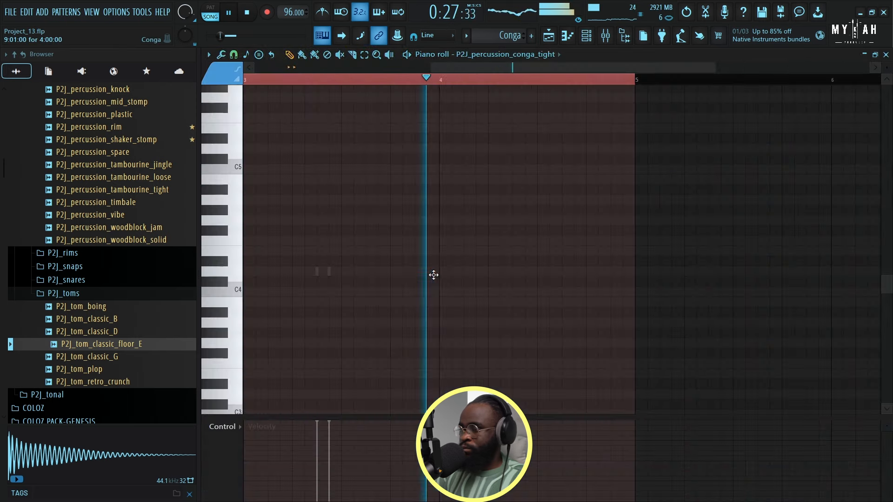
In the floor tom's piano roll, copy the two bar 3 D4 hits to steps 11 and 12 of bar 4.
key("space")
key("F6")
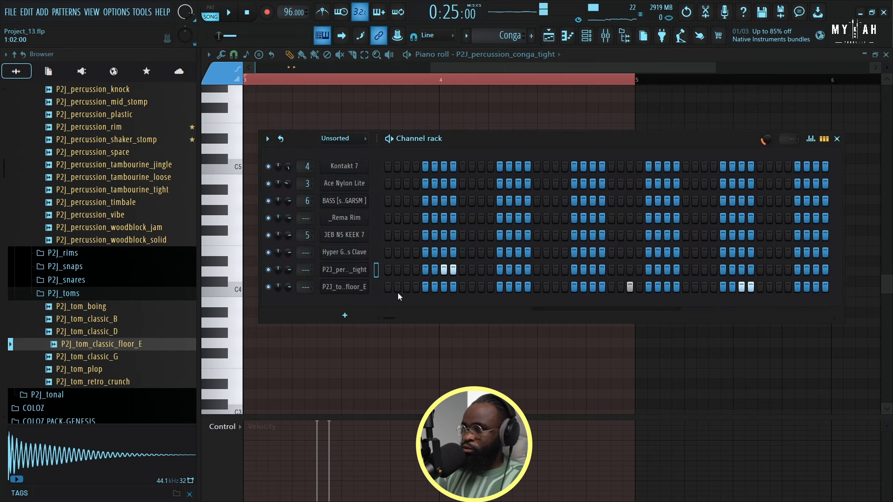
right_click(344, 287)
left_click(392, 286)
key("space")
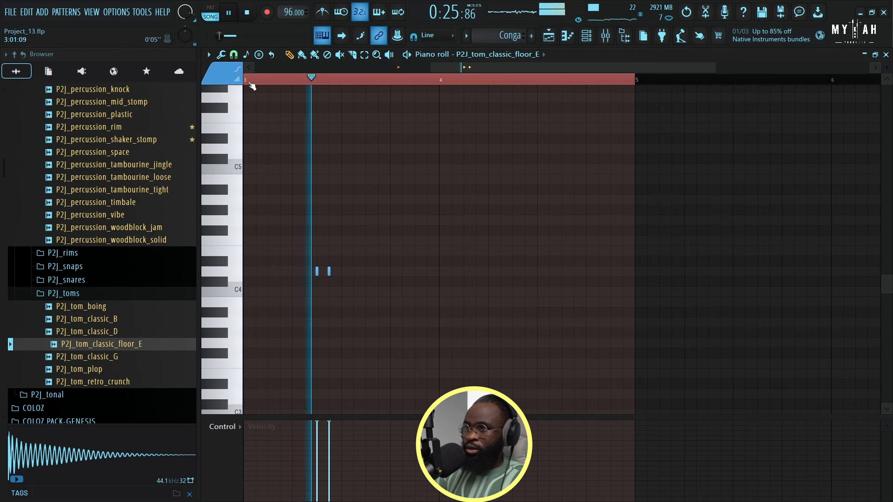
left_click(365, 54)
key("space")
left_click_drag(302, 237, 353, 316)
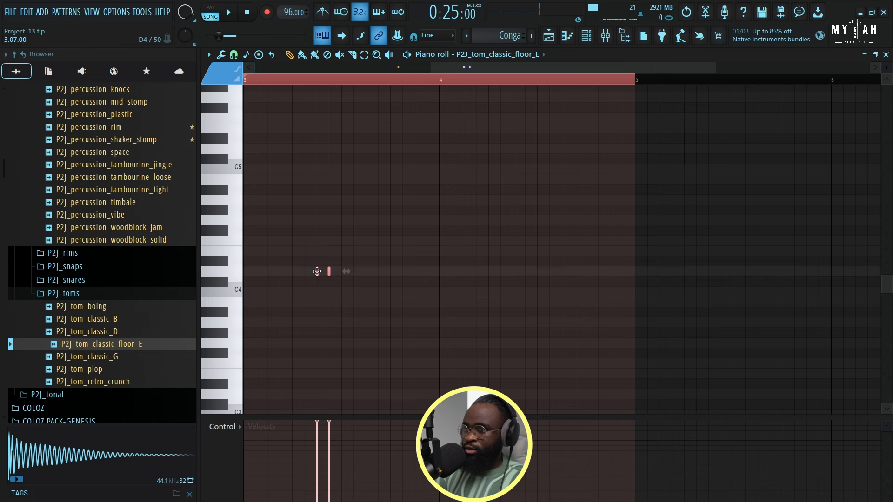
left_click_drag(542, 284, 578, 281)
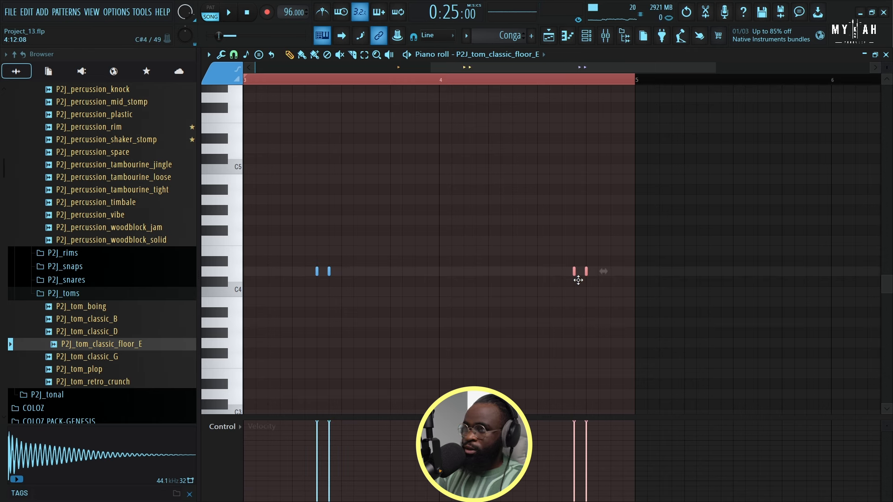
key("space")
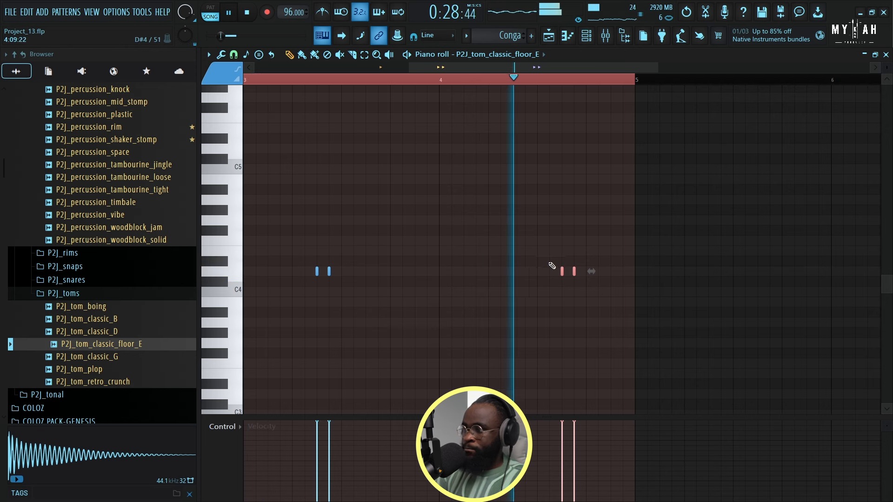
Repeat the four-bar Conga clip along playlist Track 8 up to bar 25.
left_click(569, 39)
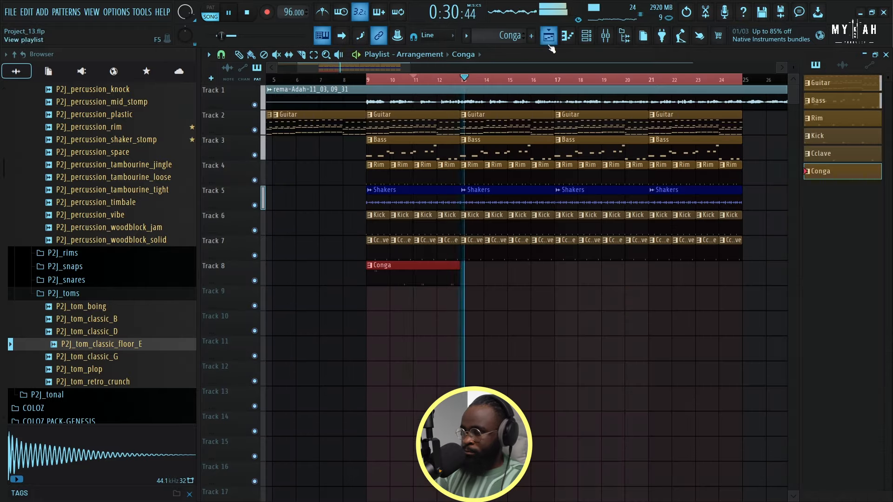
key("space")
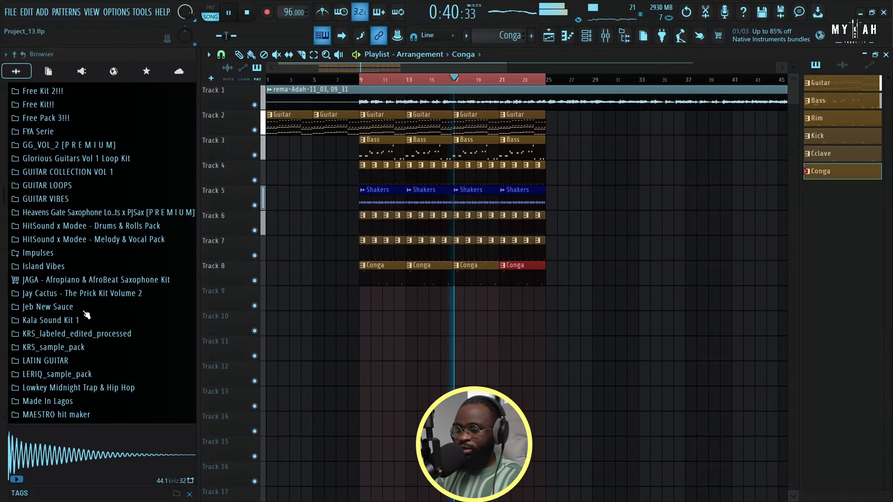
Place the Sabarsounds - Shakers Series II - 101 BPM loop on Track 9 from bar 17 to 25 with about -9.9 dB clip gain.
scroll(86, 315, "down", 20)
key("space")
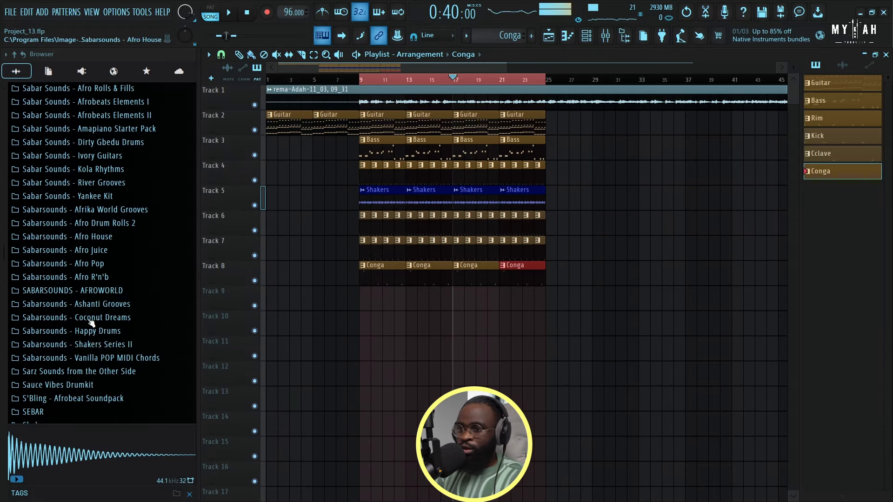
left_click(102, 321)
left_click(120, 330)
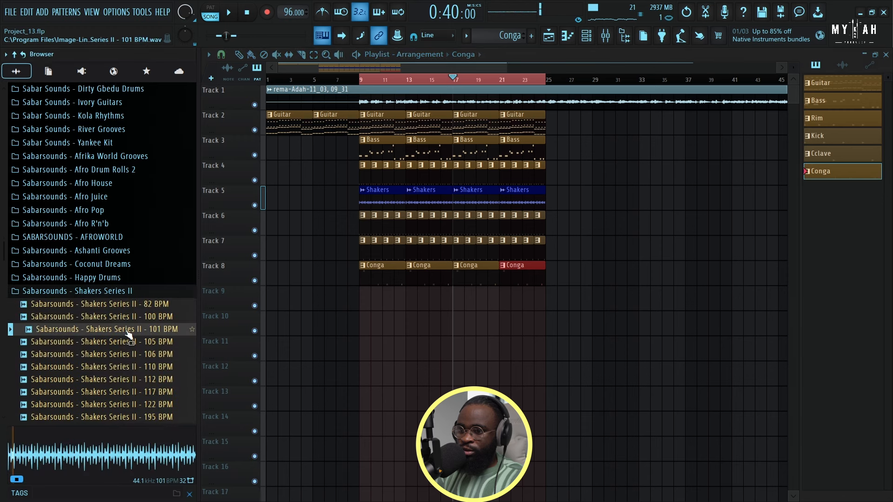
left_click(131, 320)
left_click_drag(132, 328, 459, 298)
key("space")
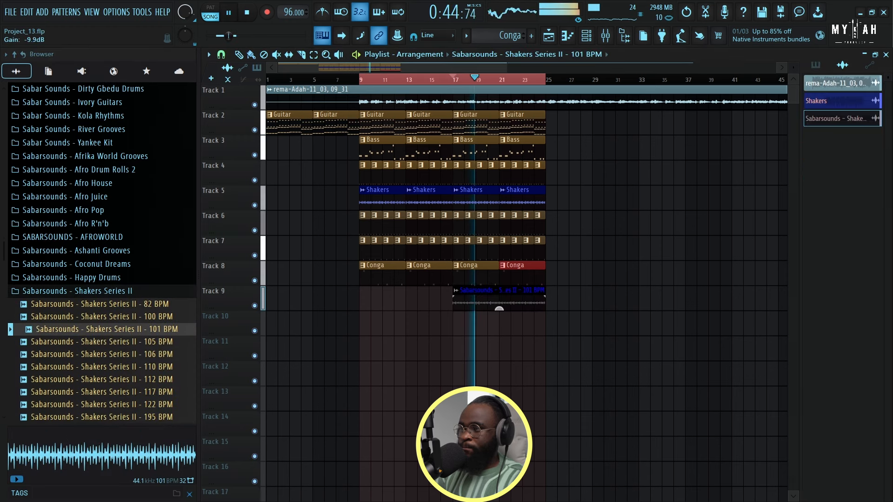
Route the Shakers Series II clip to mixer track 7 and load Fruity Parametric EQ 2 in its first effect slot.
double_click(494, 303)
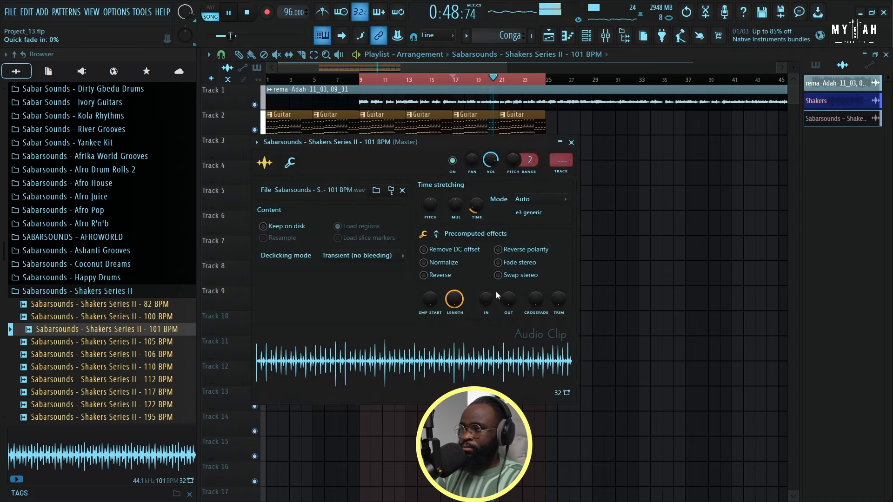
left_click(559, 177)
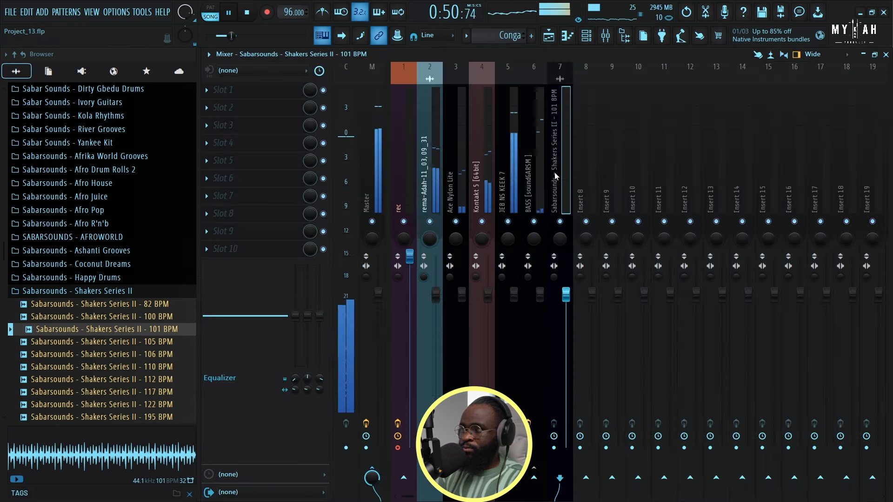
key("space")
left_click(236, 91)
mouse_move(222, 103)
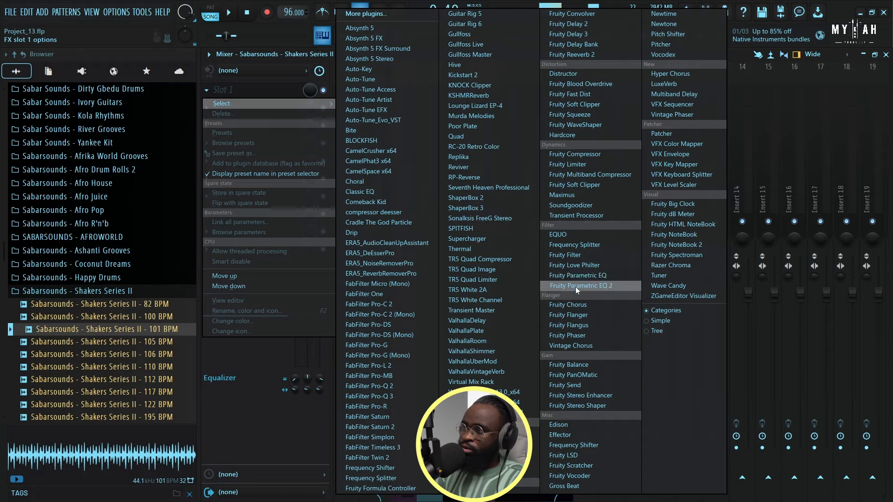
left_click(576, 286)
Adjust the lower bands of the new shaker loop's equalizer during playback and return to the playlist.
key("space")
left_click_drag(259, 195, 365, 265)
left_click_drag(356, 195, 460, 213)
left_click_drag(366, 265, 374, 265)
left_click(549, 38)
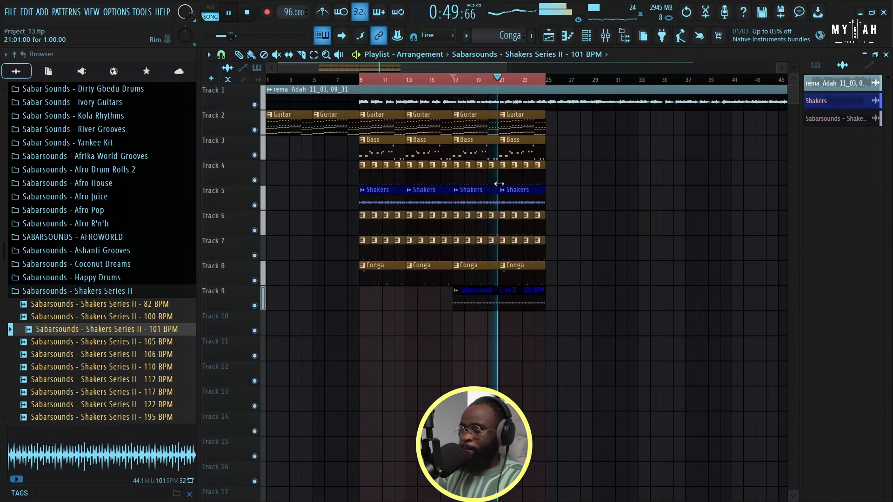
Place the Sabarsounds - Afro Drum Rolls II - 99 BPM sample on Track 10 at bar 16 and audition it in the arrangement.
scroll(483, 139, "up", 1)
left_click(341, 80)
scroll(127, 279, "down", 5)
scroll(116, 242, "up", 10)
key("space")
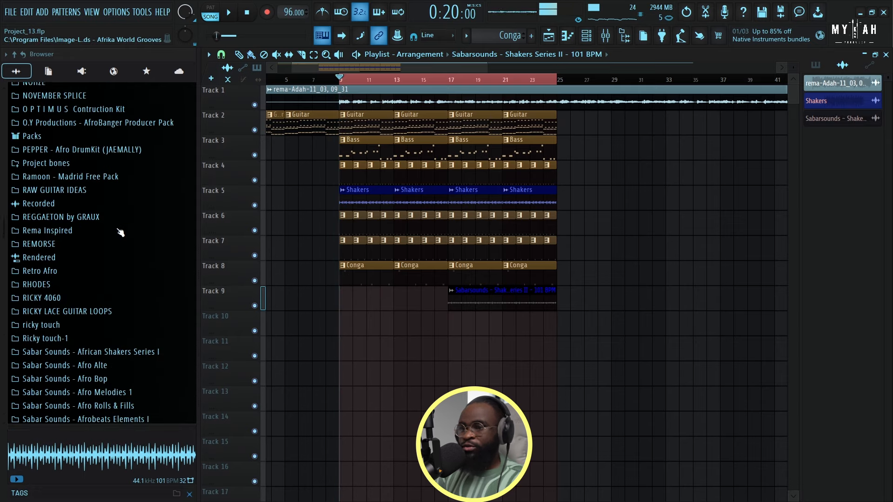
left_click_drag(107, 153, 436, 328)
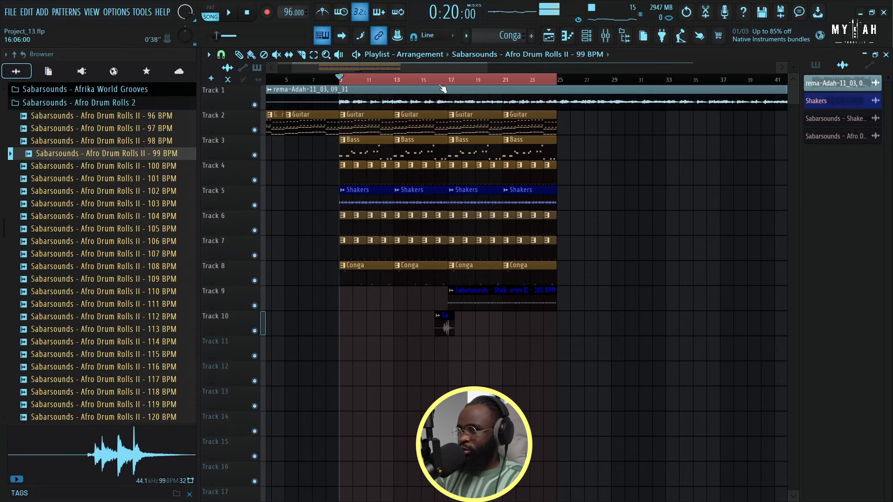
scroll(446, 86, "up", 5)
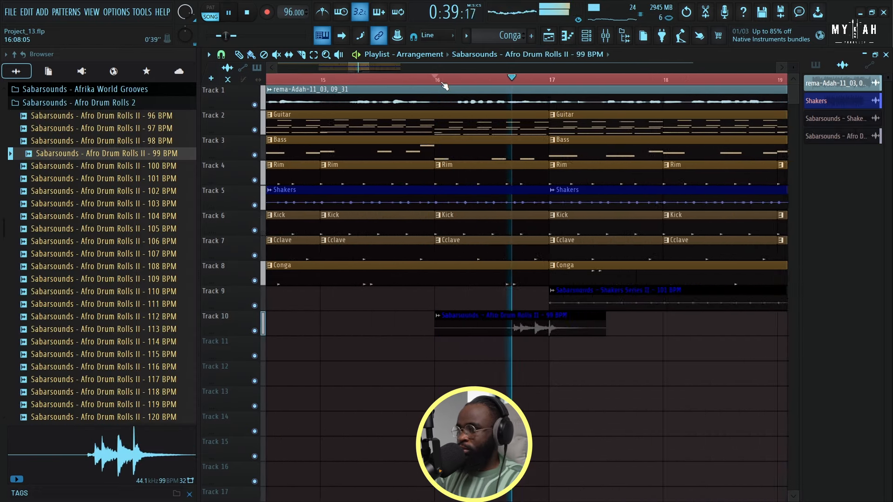
key("space")
key("space")
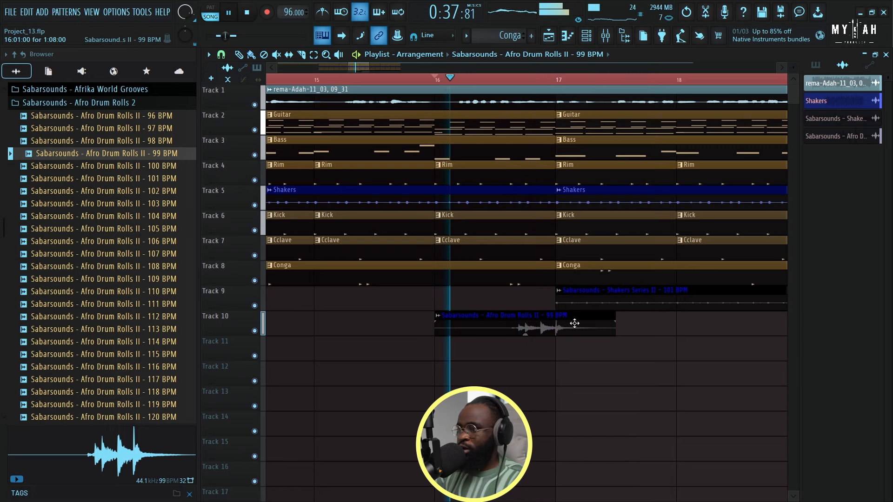
Slice the drum roll clip on Track 10 at bar 17 and delete the part after the cut.
scroll(563, 85, "up", 1)
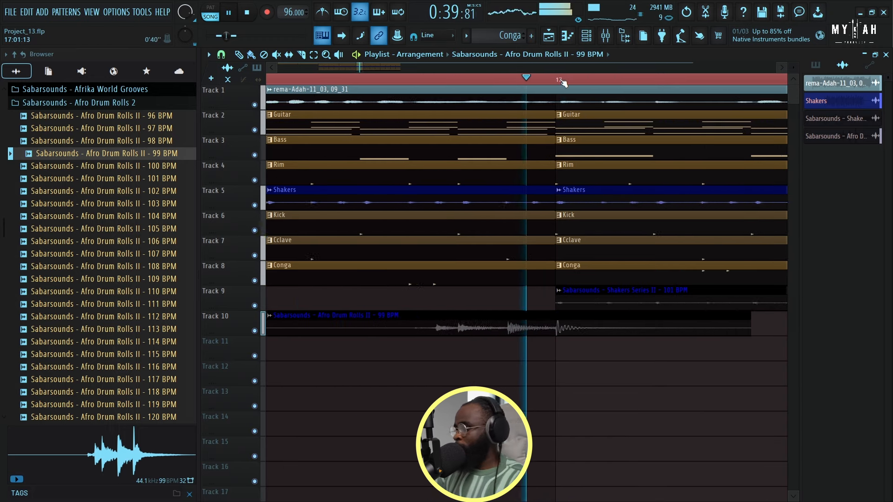
scroll(564, 84, "down", 2)
scroll(589, 232, "down", 2)
key("space")
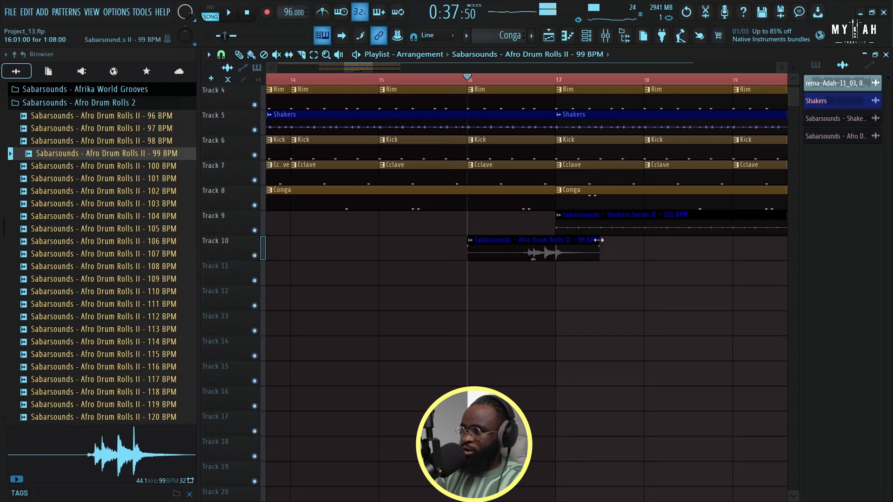
left_click_drag(554, 235, 560, 274)
left_click(265, 55)
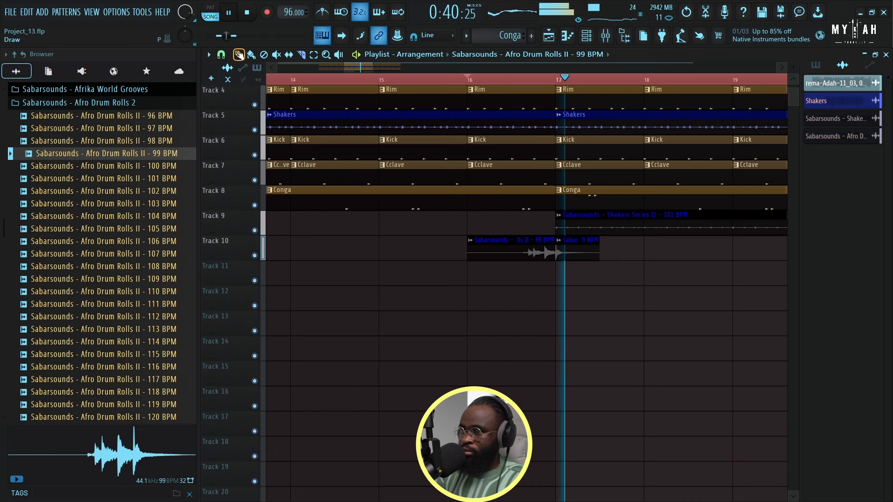
left_click(577, 248)
key("space")
Place P2J_cymbal_ride_classic from the P2J_cymbals folder on Track 11 at bar 17.
scroll(120, 200, "up", 4)
scroll(120, 200, "up", 15)
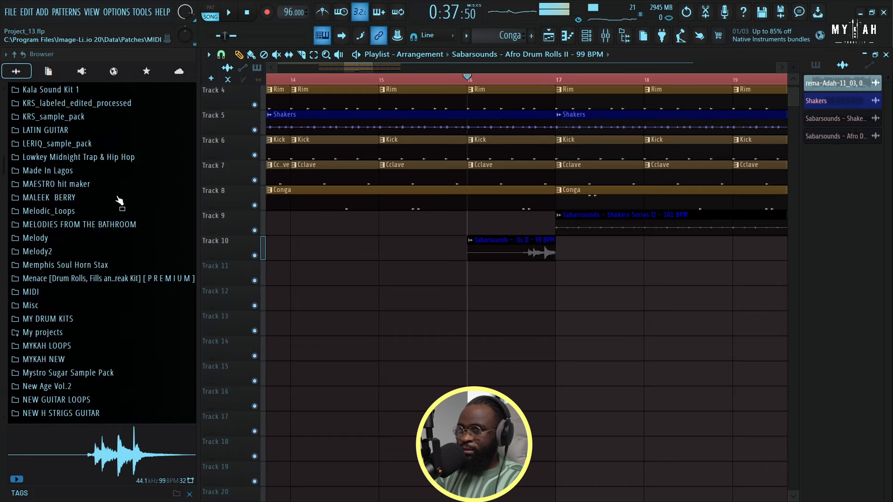
scroll(119, 200, "up", 3)
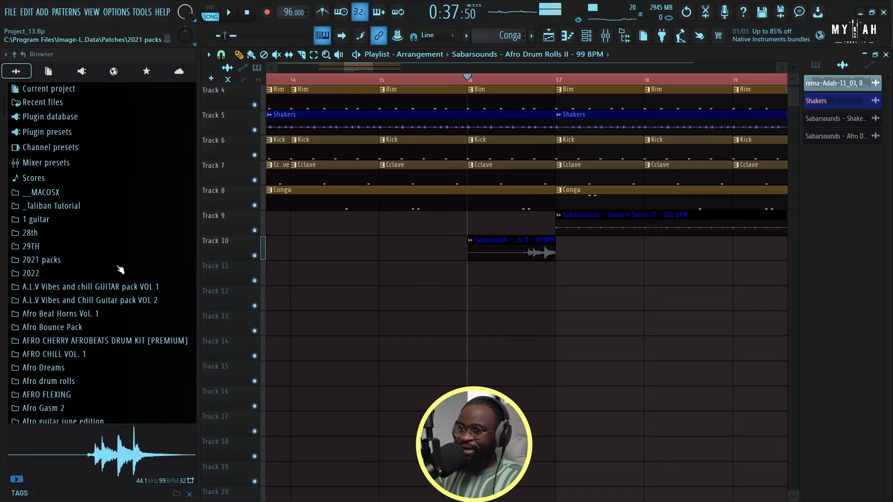
scroll(96, 297, "down", 7)
scroll(110, 253, "down", 5)
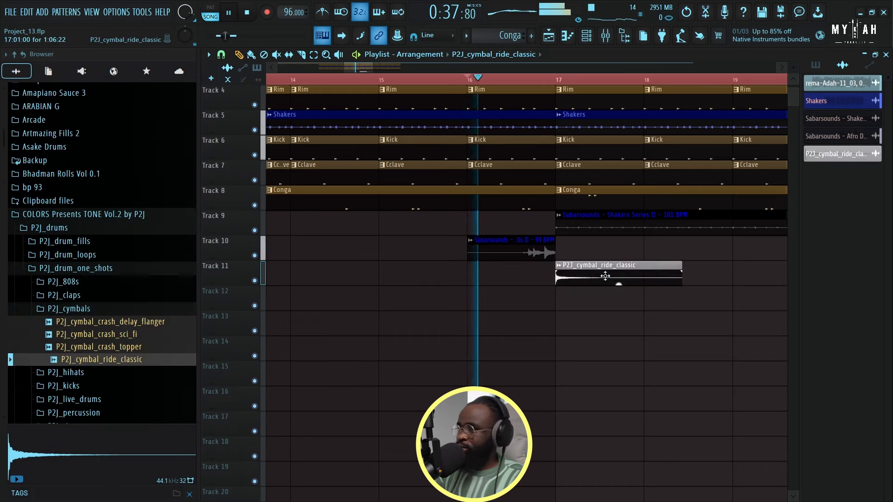
left_click_drag(608, 275, 608, 275)
Set the ride cymbal clip's gain to about -5.3 dB while playing the section from bar 16.
double_click(608, 274)
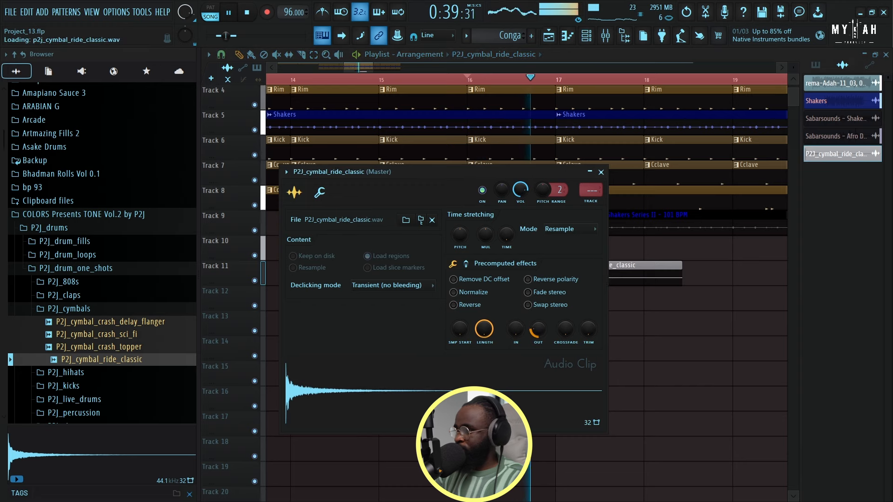
key("Escape")
key("space")
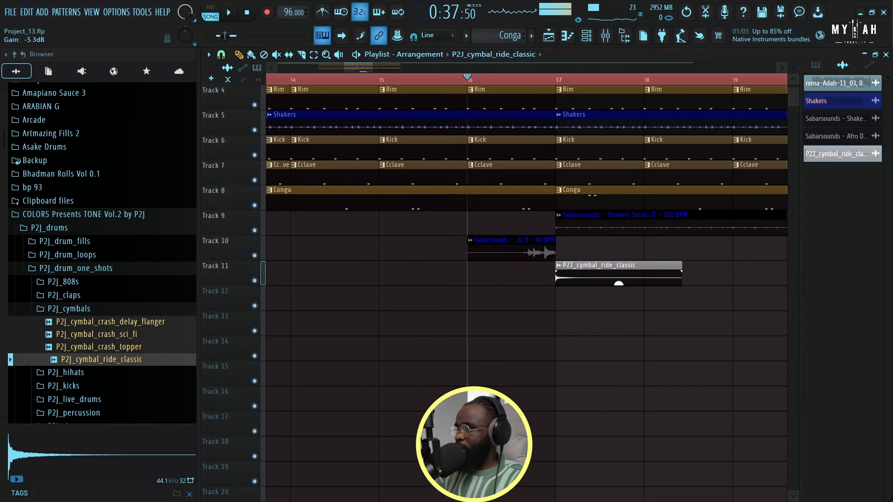
Route the ride cymbal to mixer track 8 and load Fruity Delay 2 in its first effect slot.
double_click(617, 265)
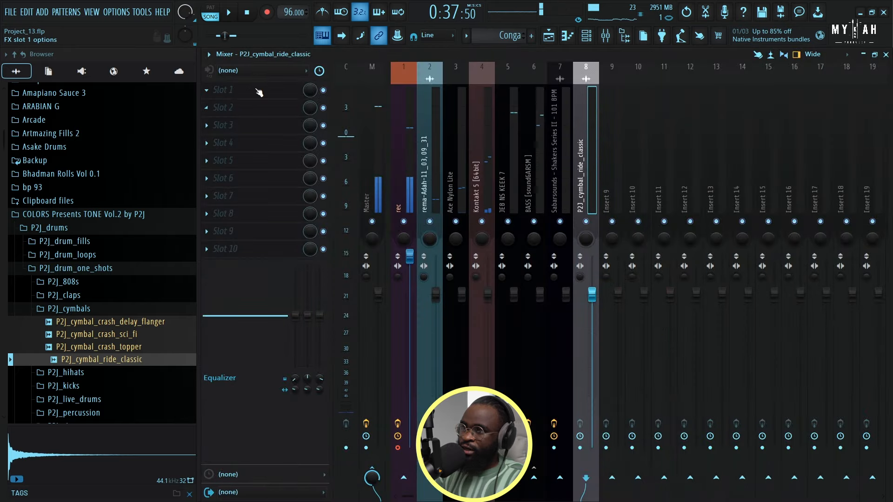
left_click(260, 93)
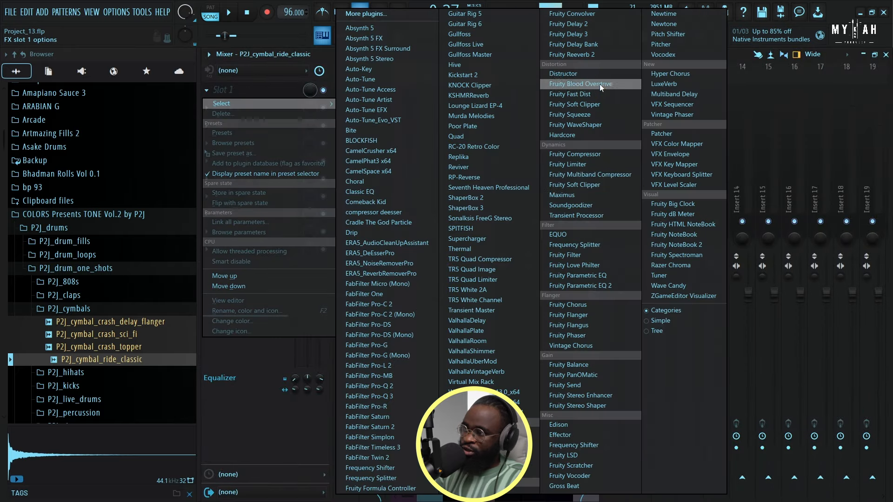
left_click(585, 24)
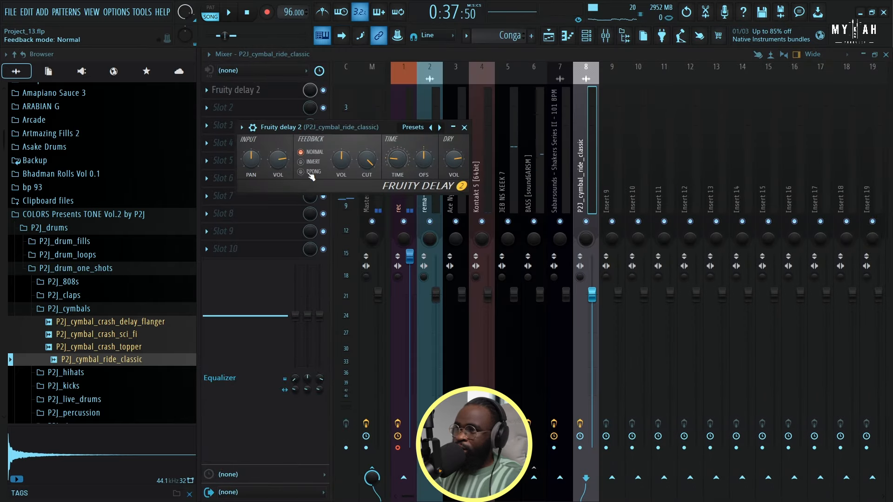
Set the ride cymbal's Fruity Delay 2 time to 4 steps and play back the echo.
right_click(396, 159)
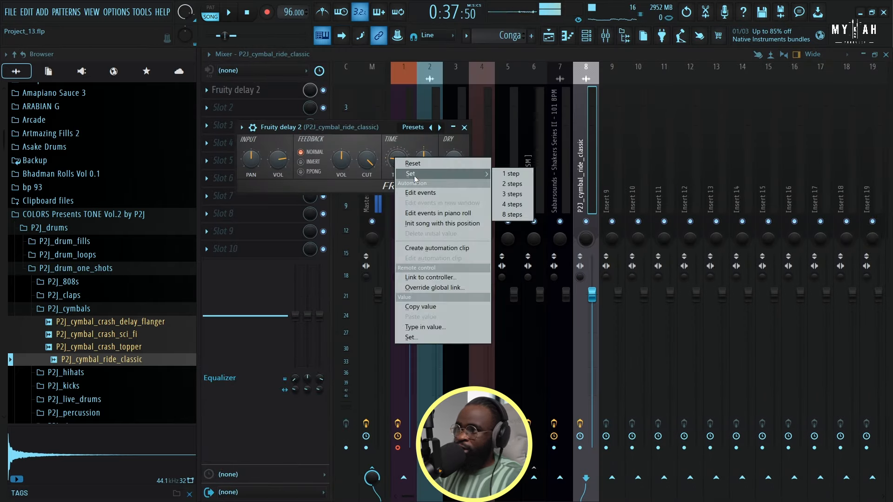
left_click(515, 204)
key("space")
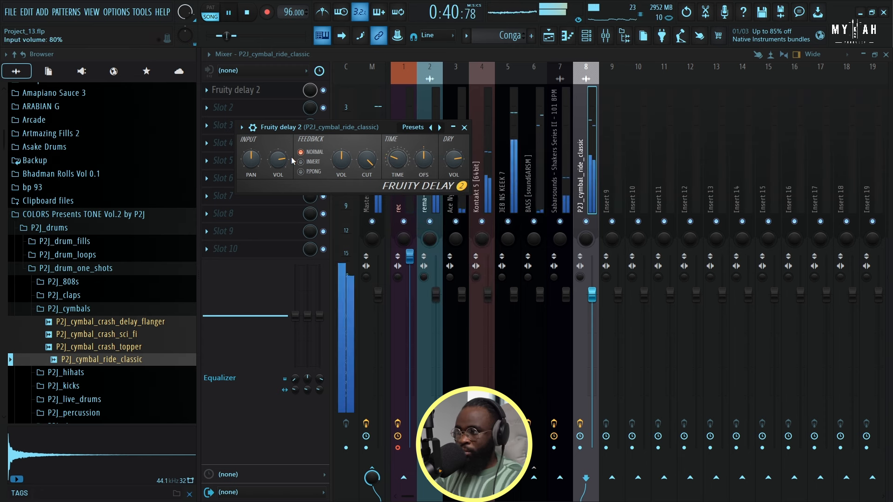
key("space")
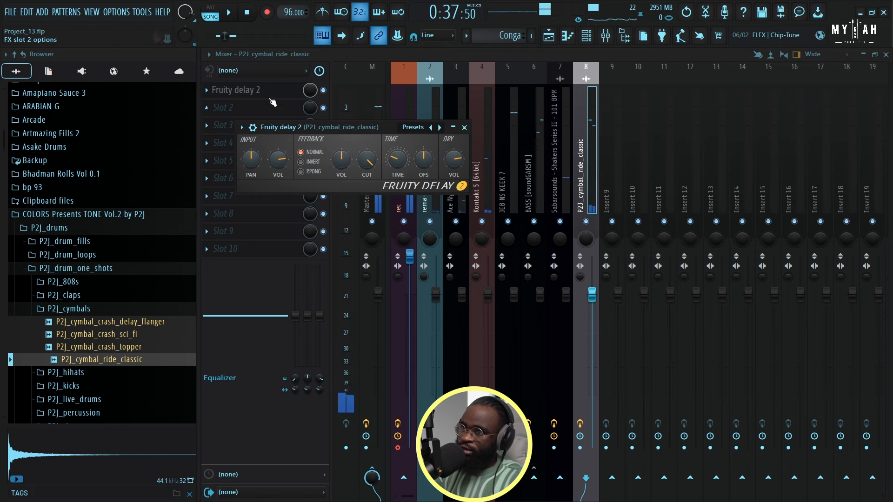
Lower the ride cymbal delay's feedback volume to about 9% and reduce its input volume while playing from bar 17.
left_click(210, 9)
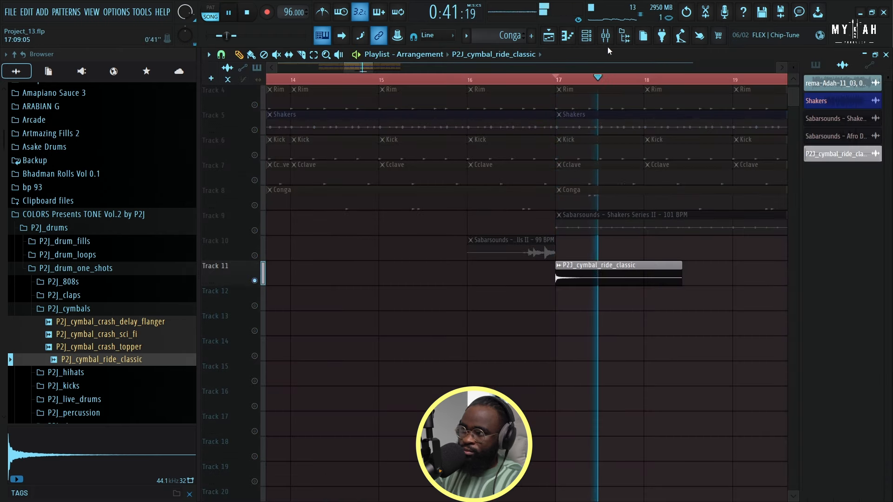
left_click(605, 35)
left_click(255, 93)
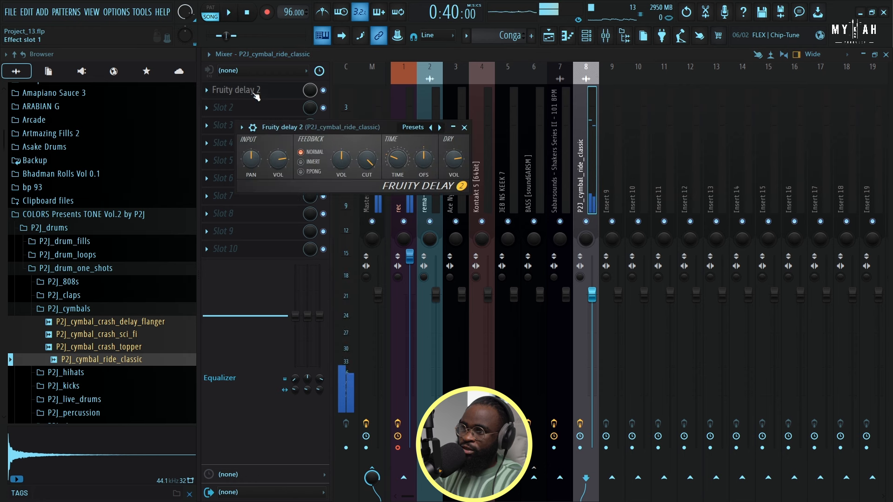
left_click_drag(340, 149, 356, 147)
key("space")
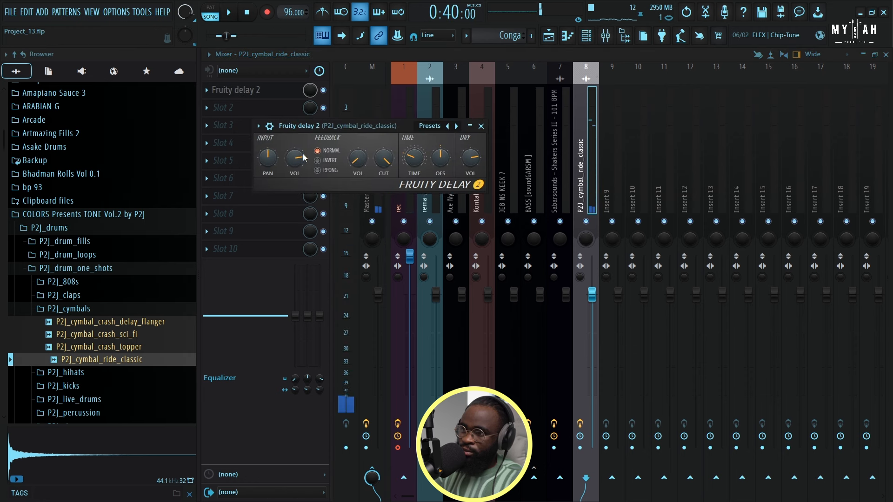
key("space")
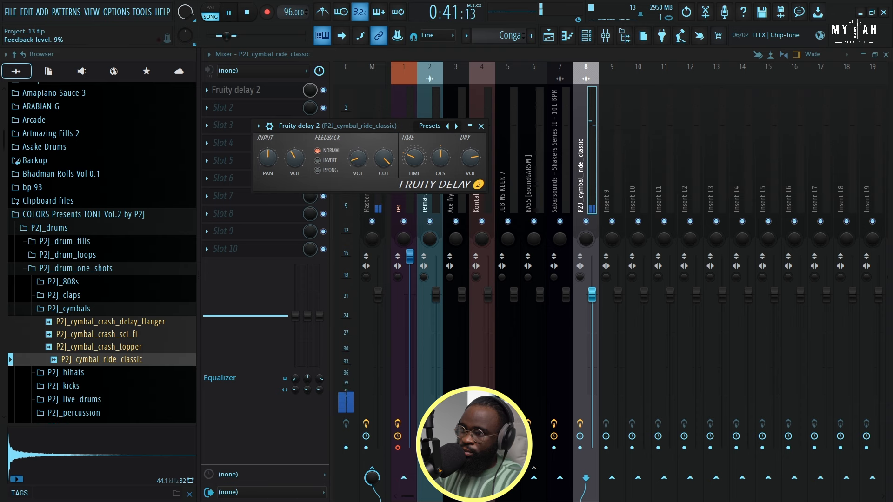
Turn off the ride cymbal's solo in the playlist and play it with all the other tracks.
left_click(549, 37)
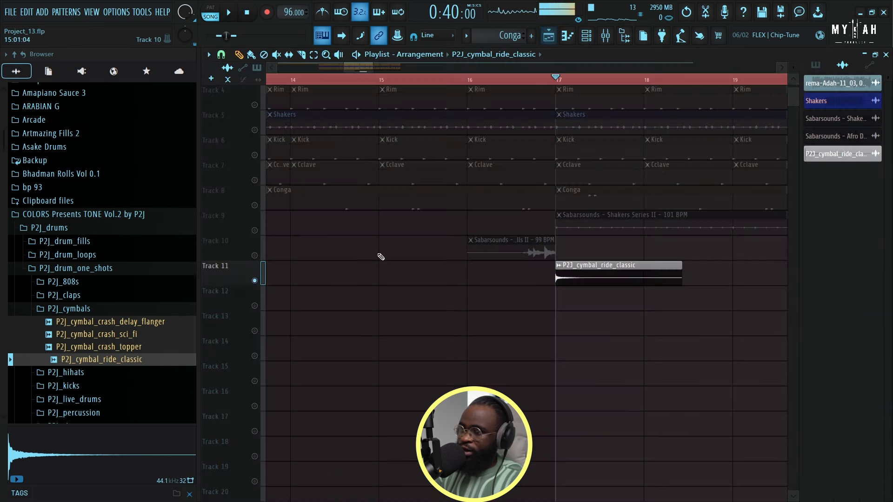
right_click(259, 254)
right_click(258, 255)
key("space")
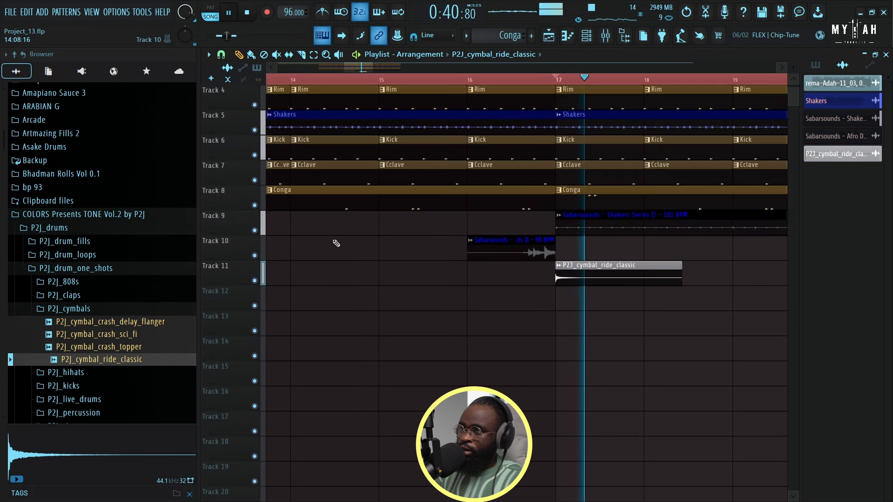
Copy the ride cymbal clip to bar 9 on Track 11 and trim both cymbal clips to one bar.
scroll(465, 116, "down", 5)
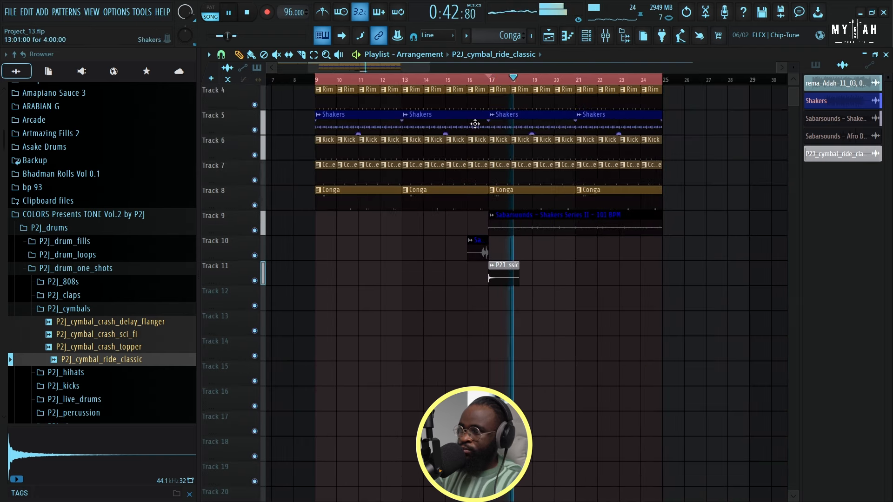
left_click_drag(459, 276, 339, 275)
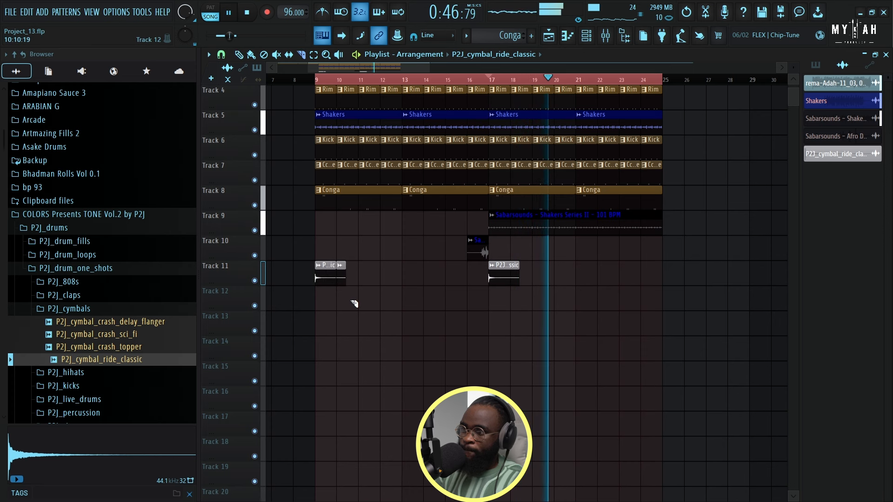
left_click_drag(347, 278, 336, 278)
left_click_drag(518, 279, 511, 279)
key("space")
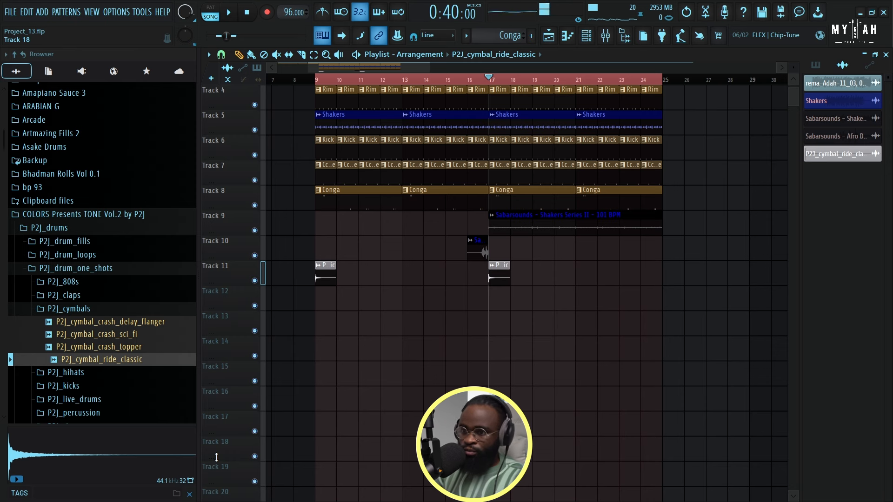
Open the P2J_percussion folder inside P2J_drum_one_shots.
left_click(102, 272)
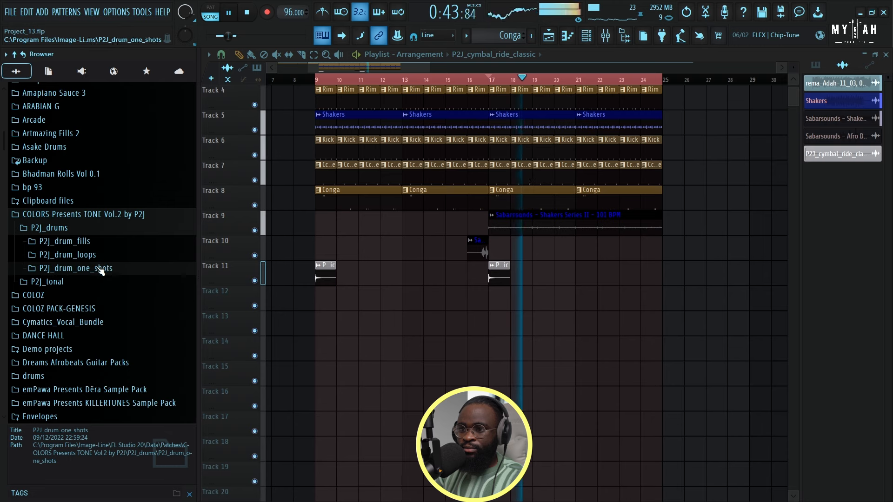
left_click(101, 272)
left_click(89, 260)
scroll(113, 302, "down", 3)
key("space")
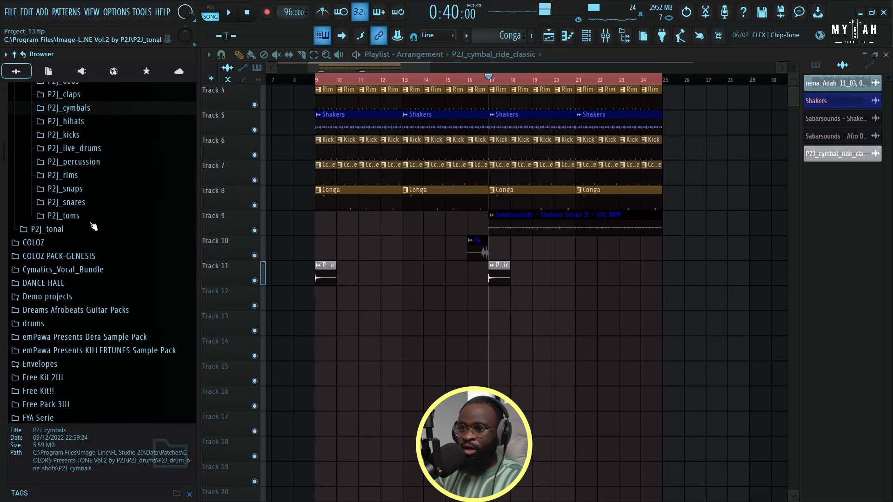
left_click(75, 162)
scroll(116, 209, "down", 6)
scroll(139, 242, "up", 3)
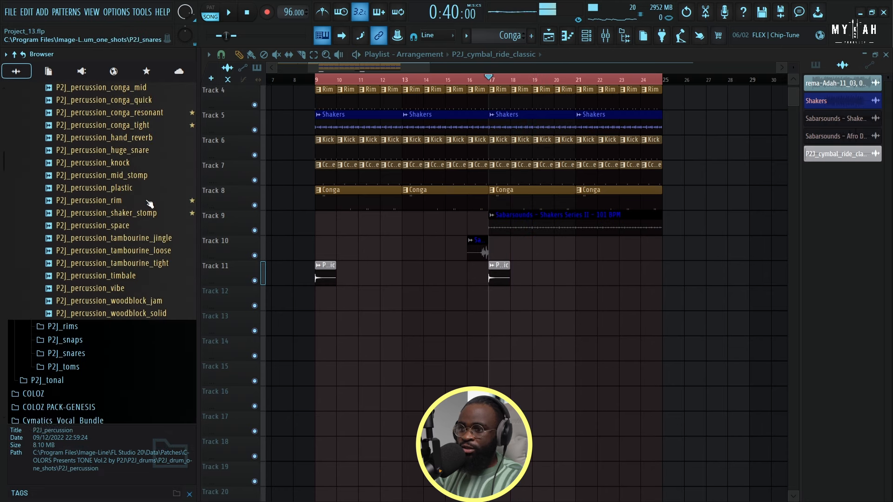
Audition the percussion samples, from the tambourines through space, shaker stomp and rim to the huge snare.
left_click(156, 253)
left_click(148, 241)
left_click(134, 228)
left_click(137, 216)
left_click(128, 203)
left_click(133, 178)
left_click(135, 152)
Place P2J_percussion_huge_snare on Track 12 and position its clip at 21:02:00 using Line snapping.
left_click_drag(136, 155, 535, 293)
key("space")
scroll(575, 80, "up", 6)
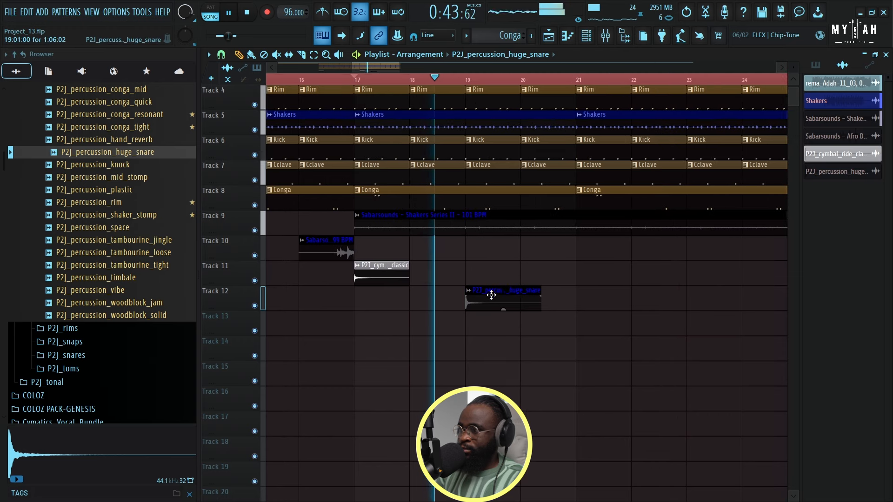
left_click_drag(493, 297, 659, 298)
left_click(221, 55)
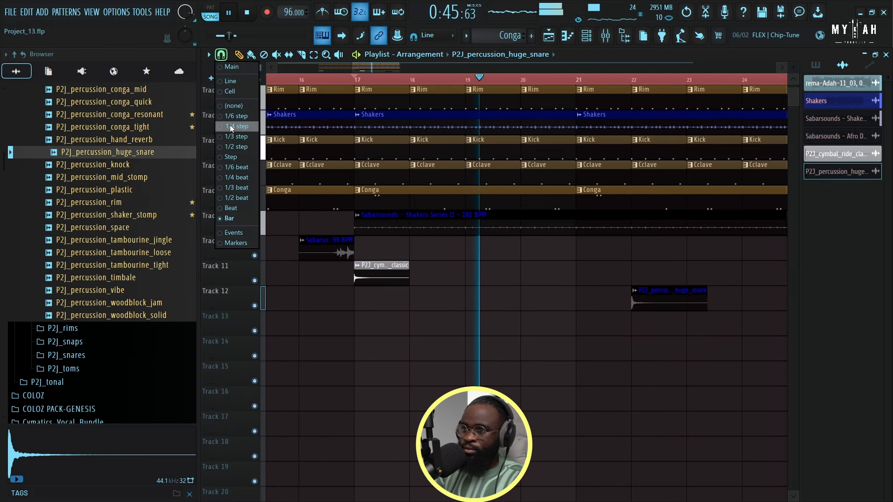
left_click(232, 82)
scroll(629, 83, "up", 3)
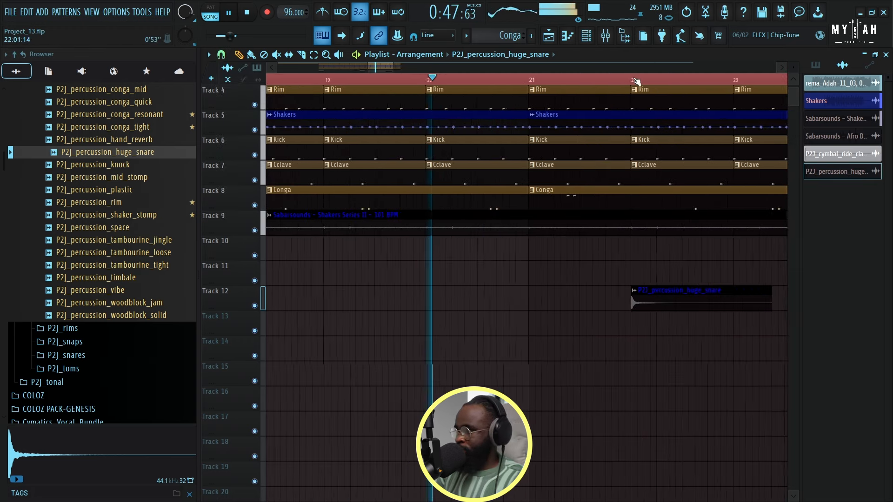
left_click_drag(648, 297, 548, 296)
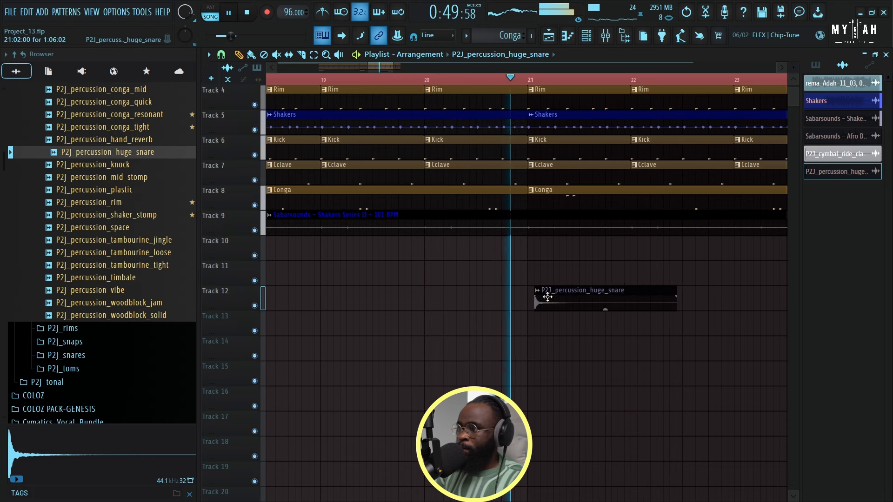
Set the huge snare clip's gain to about -3.3 dB and shorten it to three steps by slicing off and deleting its tail.
left_click_drag(605, 309, 605, 317)
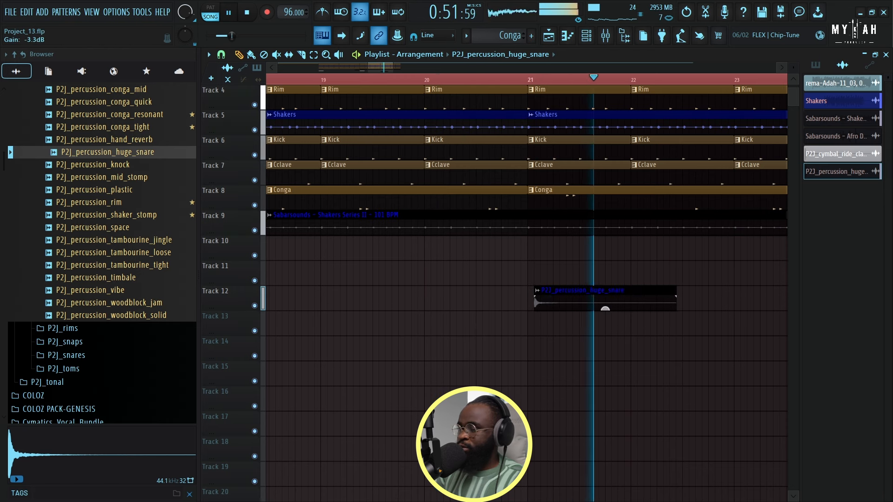
left_click(302, 54)
key("space")
key("space")
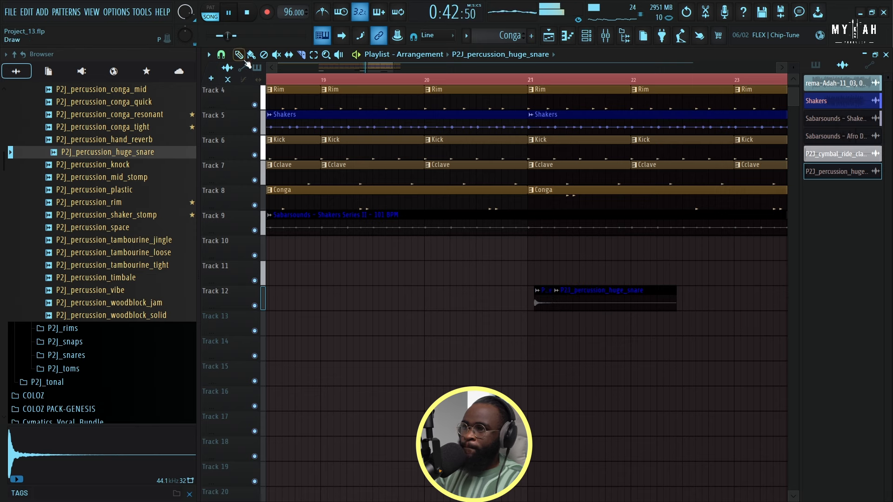
right_click(596, 299)
Set the playlist snap to Bar and copy the short huge snare clip from bar 21 to bar 23 on Track 12.
scroll(498, 83, "down", 2)
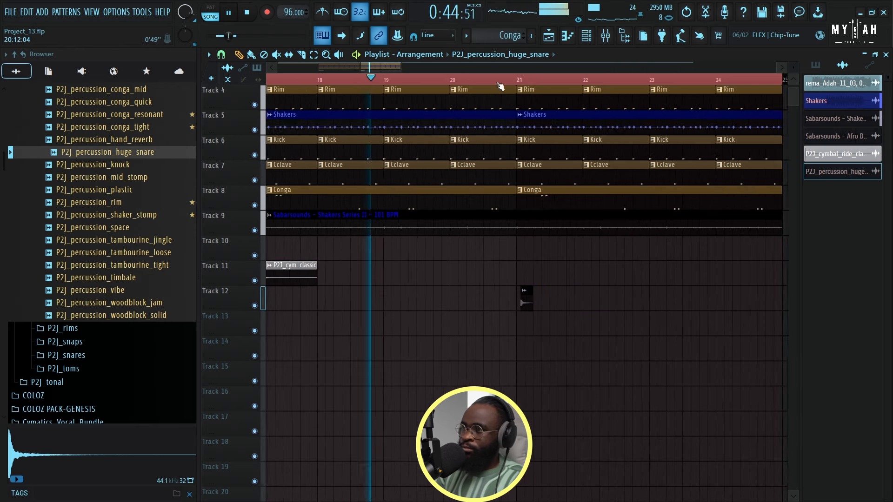
scroll(491, 92, "down", 3)
scroll(329, 78, "down", 4)
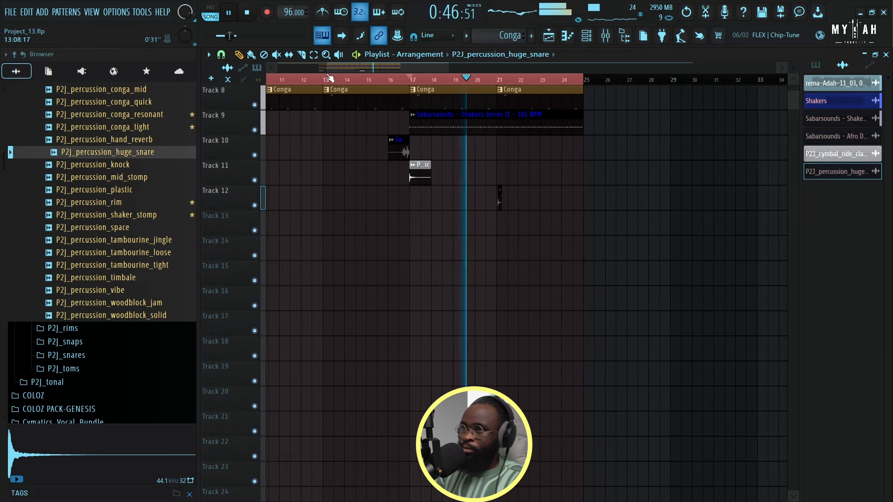
left_click(221, 56)
left_click(239, 213)
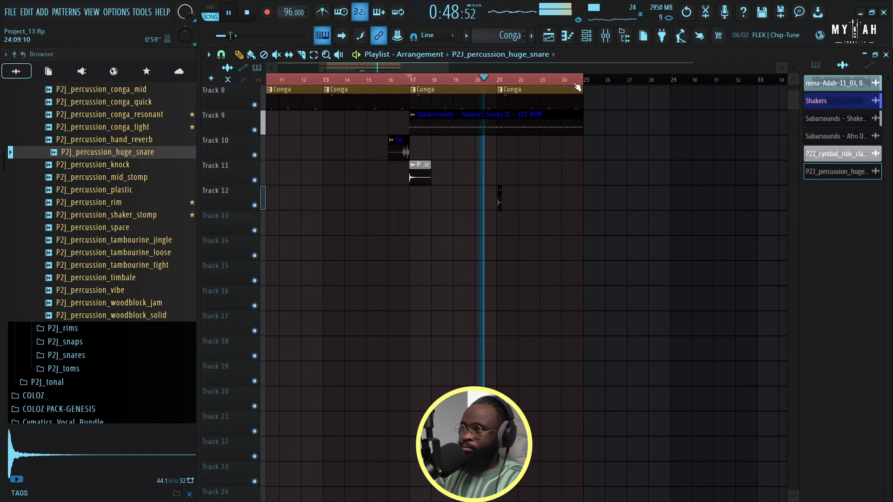
scroll(534, 80, "up", 1)
scroll(533, 80, "up", 4)
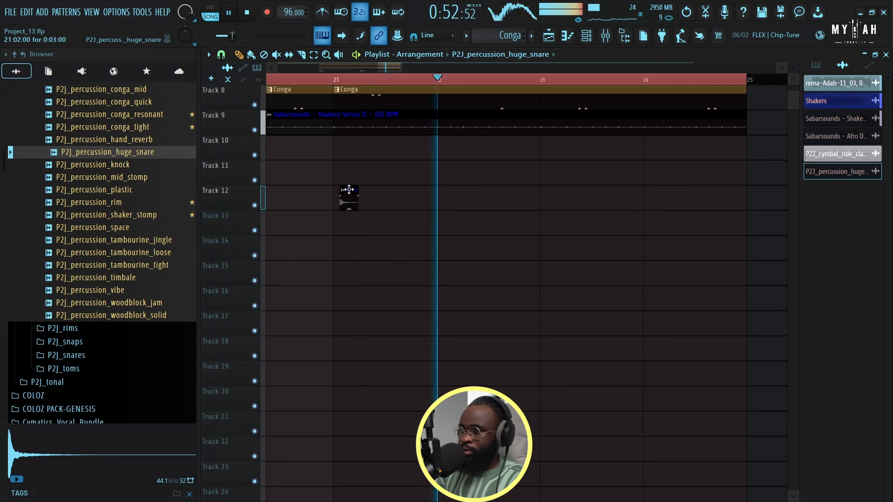
left_click_drag(349, 190, 556, 192)
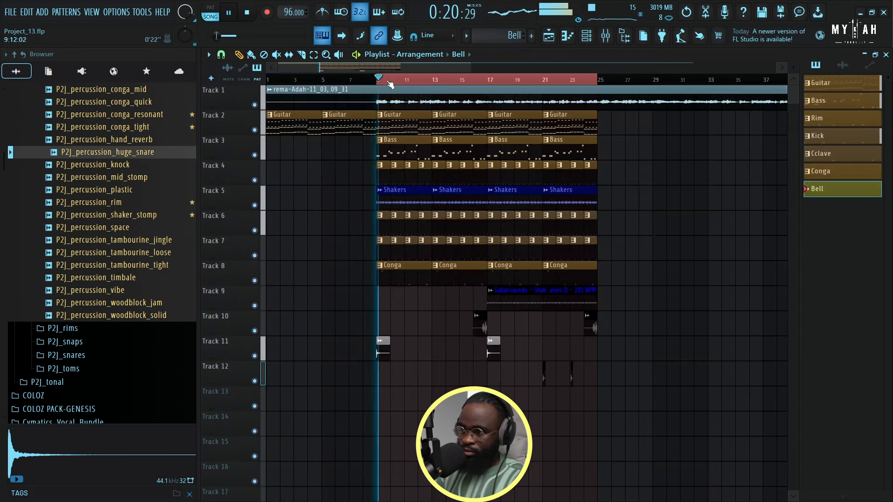
Place the Bell pattern on Track 13 at bar 13 and open its piano roll.
scroll(442, 210, "down", 2)
left_click(471, 354)
left_click(567, 37)
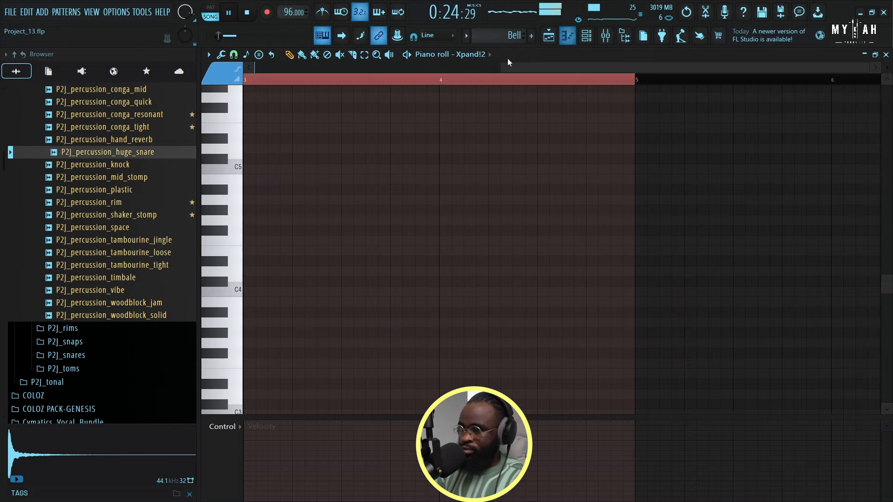
scroll(250, 225, "up", 3)
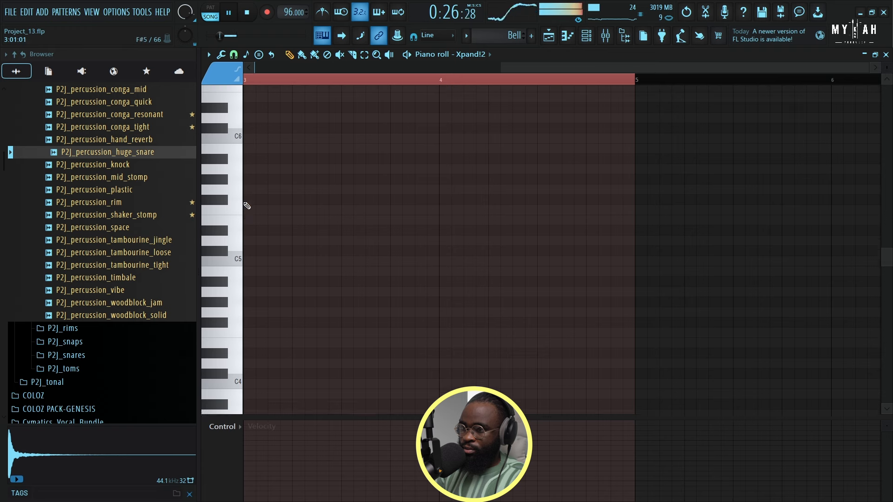
Draw an E5 note at bar 1 of the Bell pattern and extend it to four bars.
left_click_drag(451, 73, 169, 140)
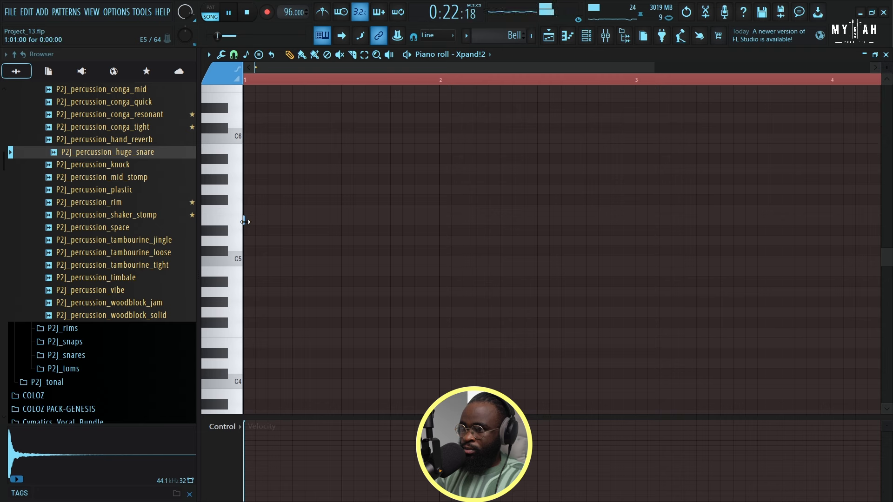
left_click_drag(245, 221, 574, 244)
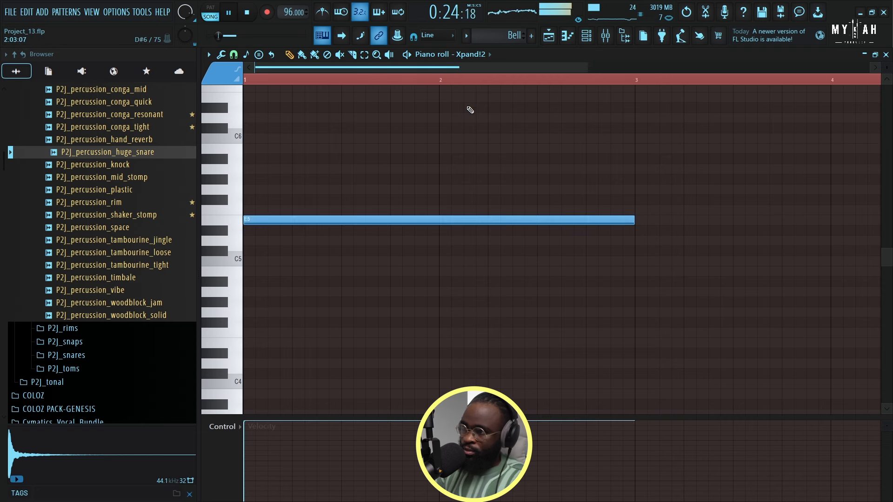
scroll(450, 84, "down", 3)
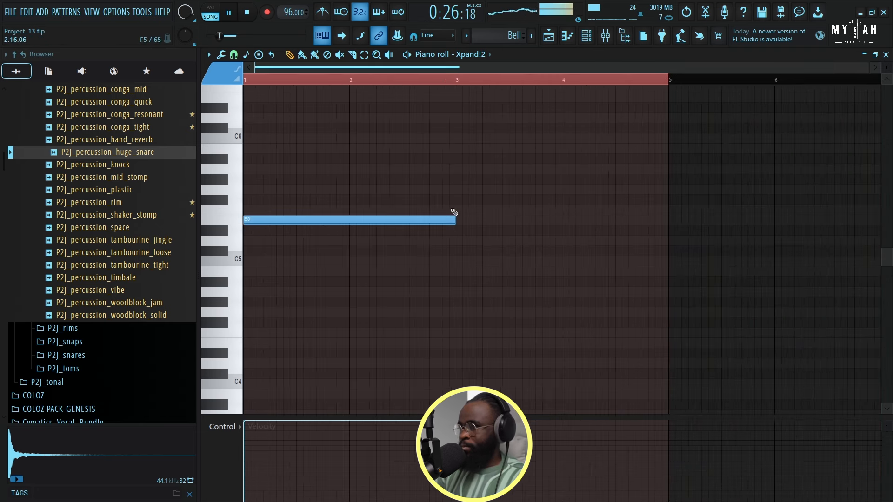
left_click_drag(453, 219, 668, 217)
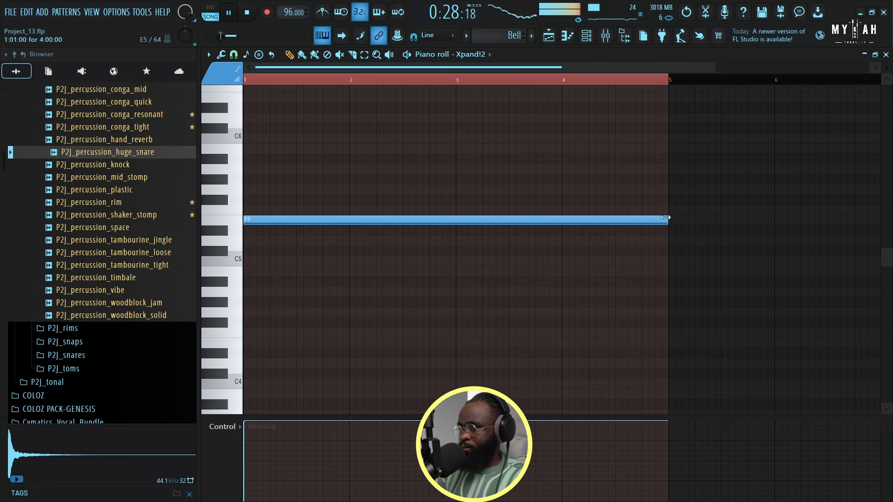
Reduce the Bell note's velocity to about 50% with level scaling.
key("alt+x")
left_click_drag(481, 236, 481, 239)
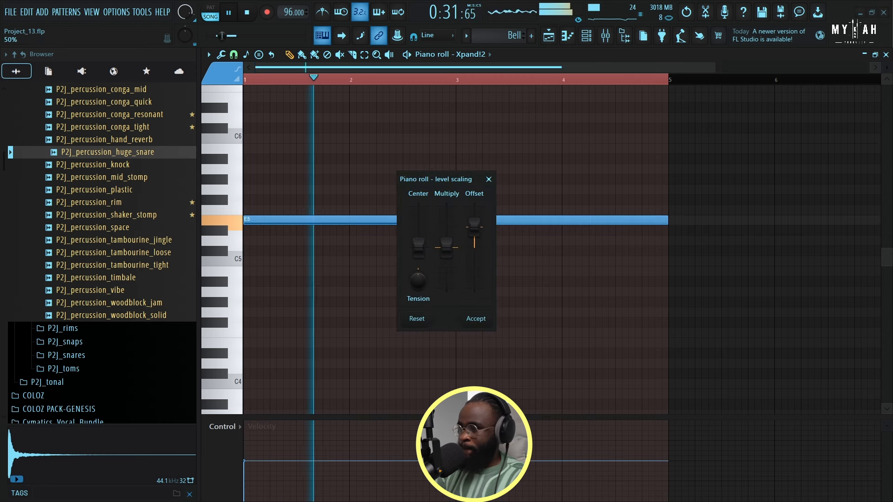
left_click(476, 319)
Play the arrangement from bar 9 and review the Bell part in both the playlist and the piano roll.
left_click(549, 36)
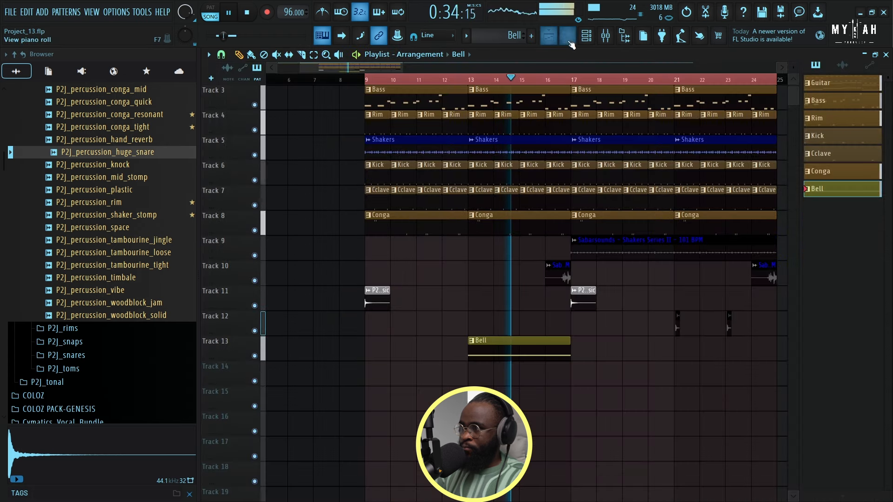
left_click(568, 36)
key("space")
scroll(303, 152, "down", 4)
scroll(275, 186, "up", 2)
key("space")
left_click(549, 36)
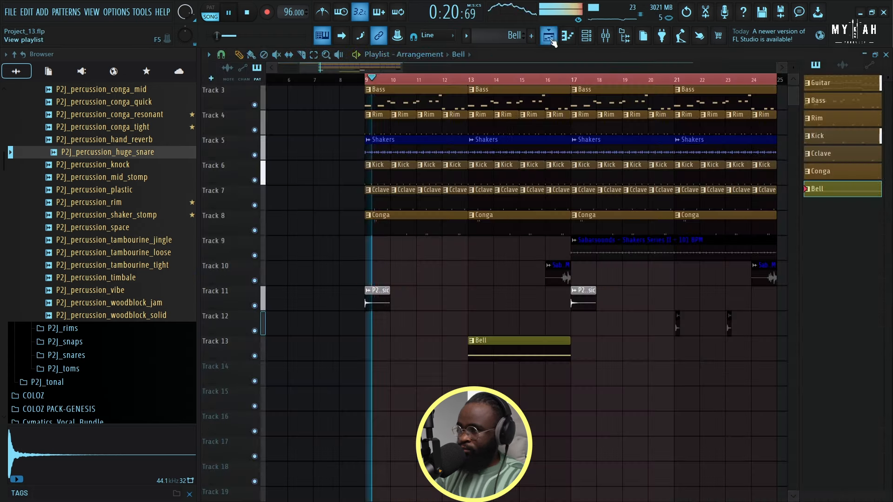
Play the arrangement from bar 12 and listen to the Bell part entering at bar 13.
left_click(441, 80)
scroll(452, 81, "up", 2)
scroll(452, 85, "up", 4)
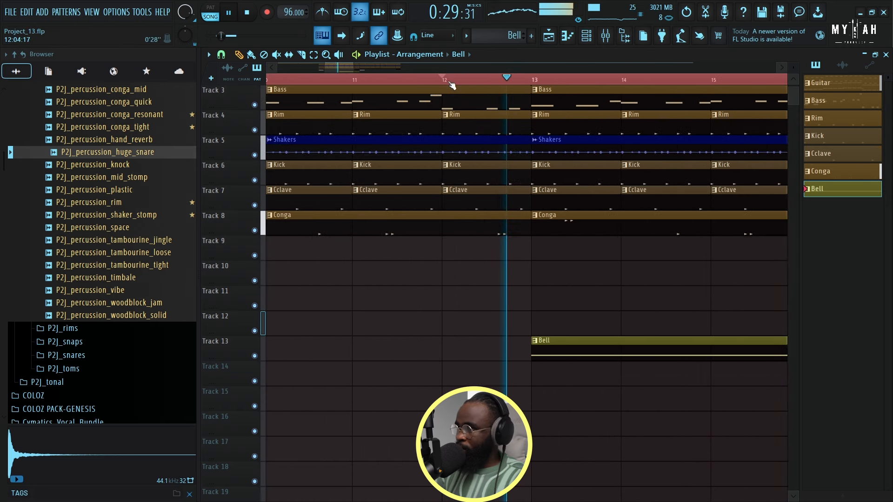
scroll(453, 85, "down", 4)
scroll(453, 86, "down", 2)
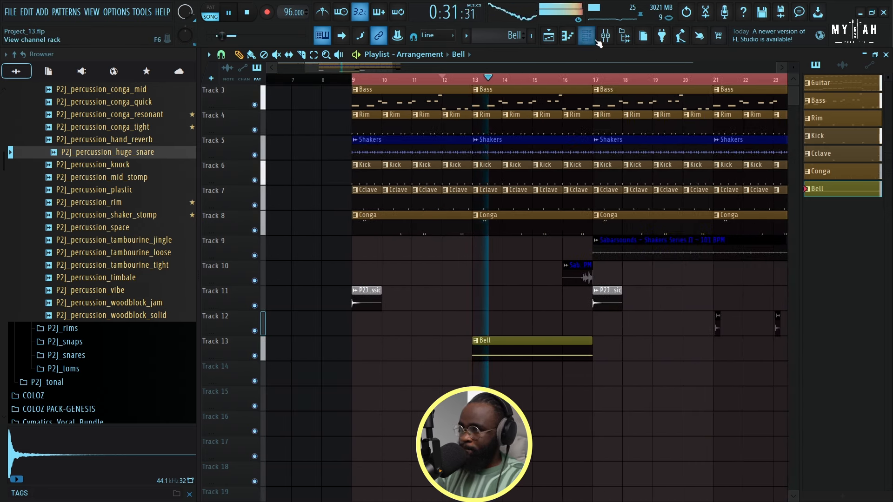
Open the Bell channel's Xpand!2 instrument and repeat the Bell clip on Track 13 at bar 21.
key("F6")
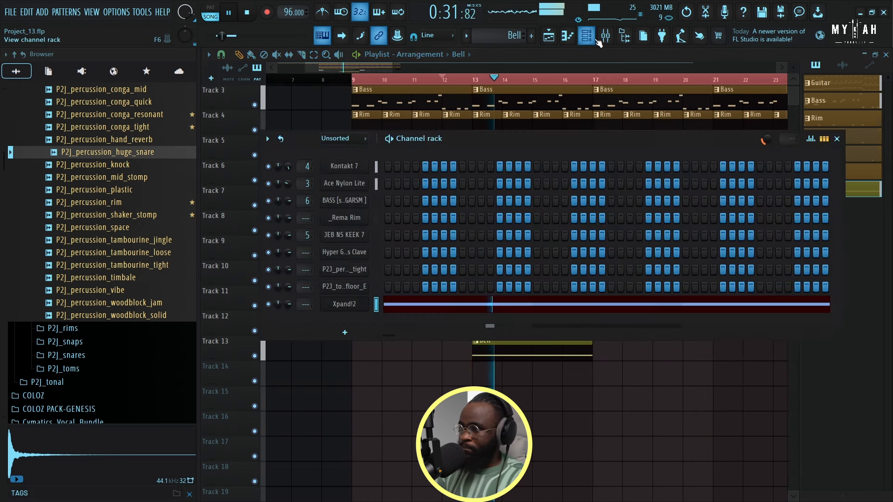
left_click(358, 305)
left_click_drag(675, 198, 676, 203)
left_click(367, 68)
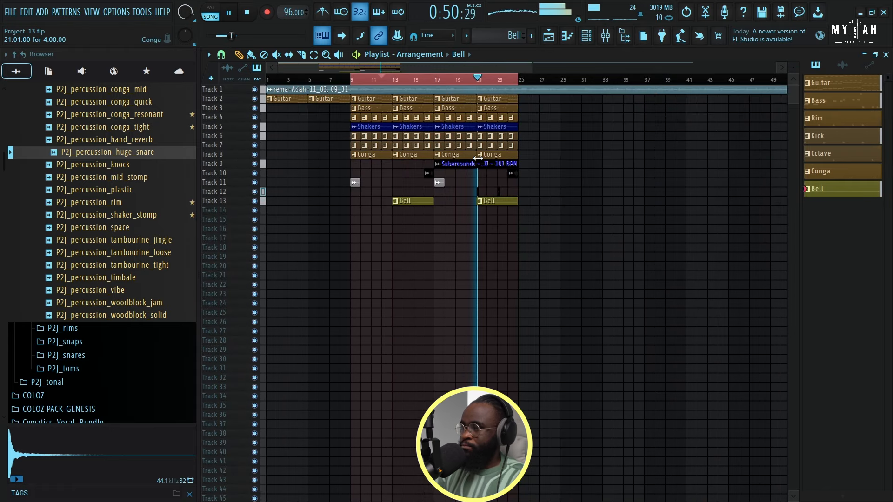
scroll(350, 87, "up", 3)
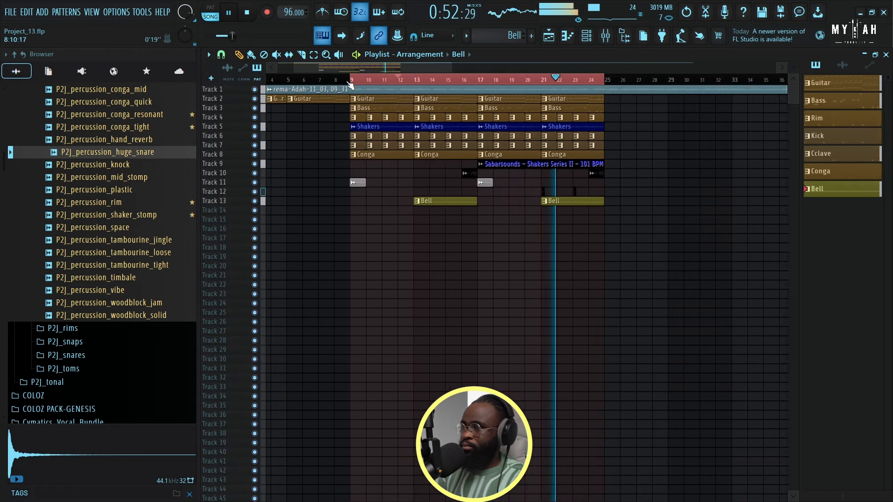
Raise the four-bar Bell note to A6 in the piano roll and play the result.
left_click(567, 37)
key("space")
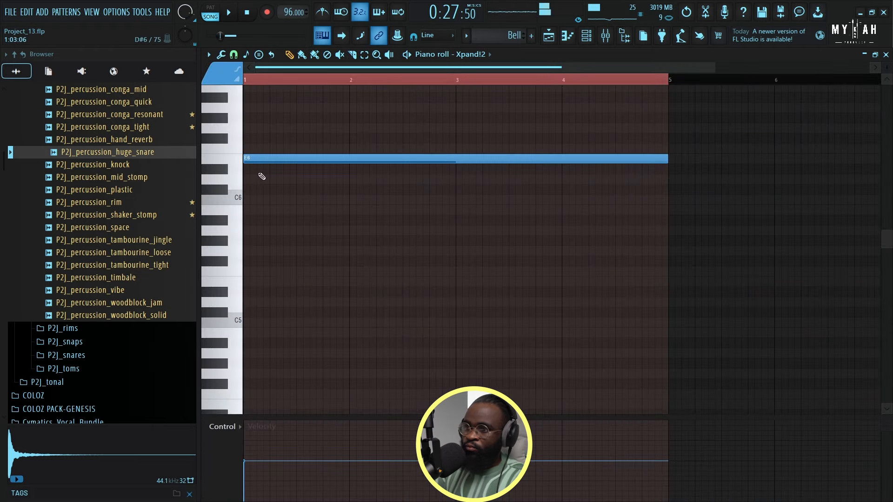
scroll(242, 205, "up", 3)
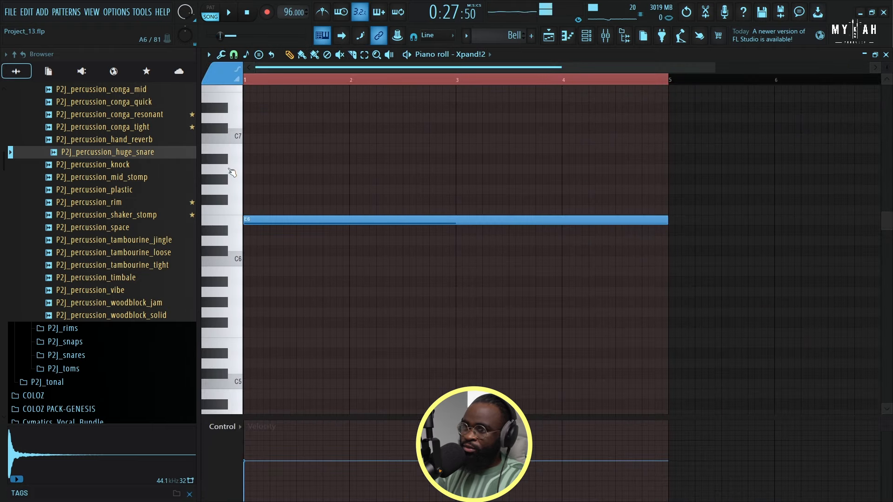
left_click_drag(263, 220, 262, 166)
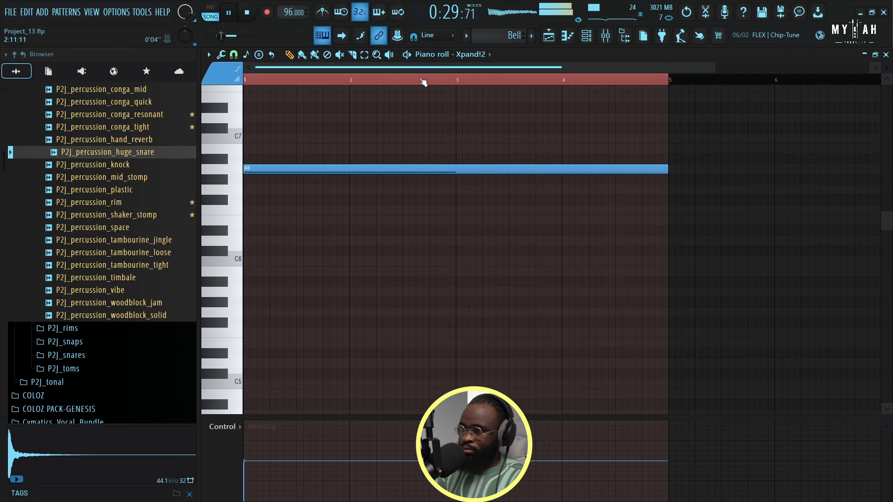
scroll(423, 82, "down", 1)
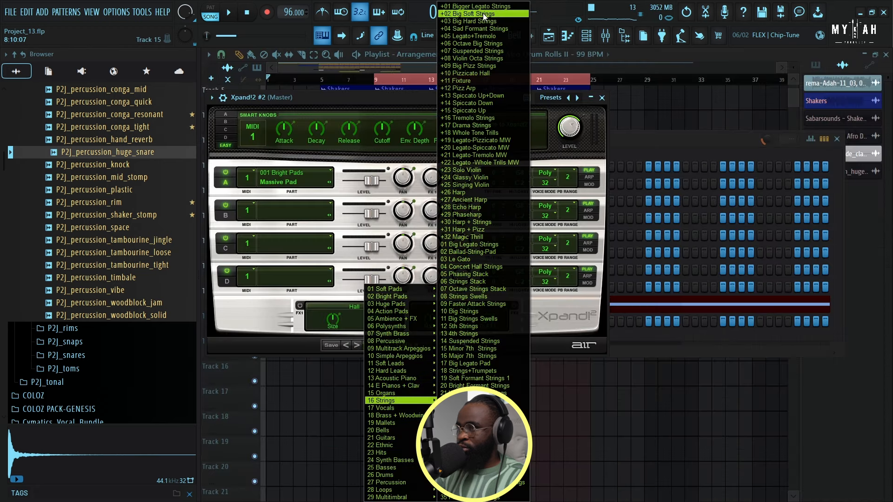
Load the Big Soft Strings preset into the second Xpand!2 and create a new pattern named Strings.
left_click(484, 14)
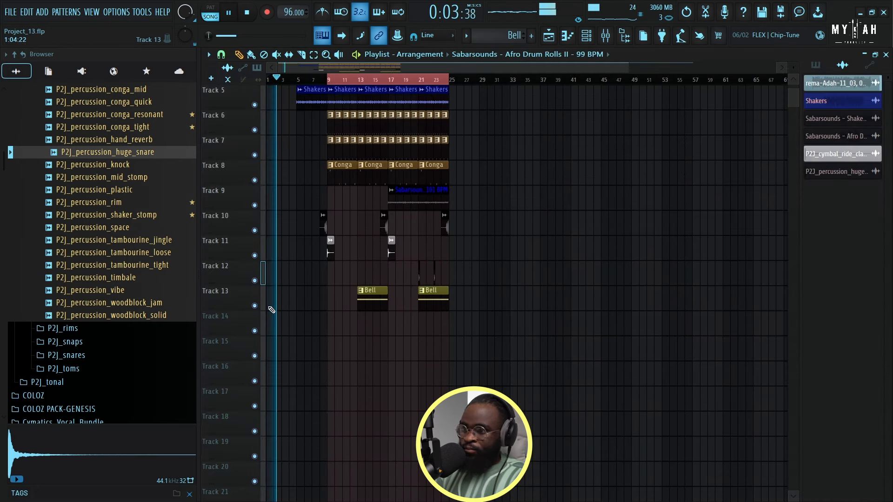
key("space")
left_click(279, 331)
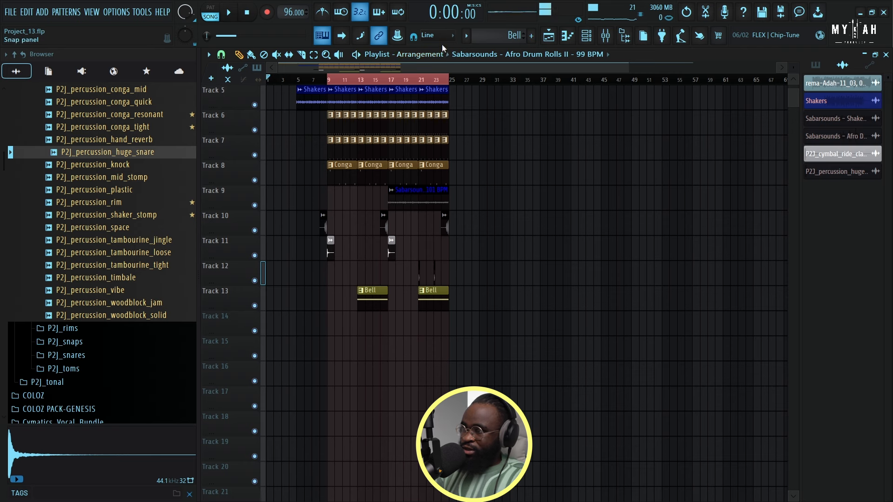
left_click(467, 35)
left_click(529, 52)
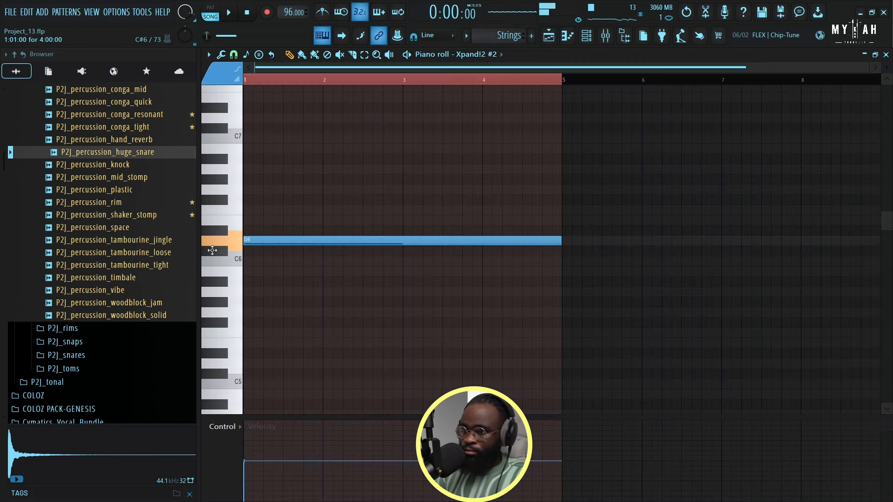
Lower the Strings pattern's opening note to E5 and shorten it to one bar.
left_click_drag(216, 239, 220, 340)
key("space")
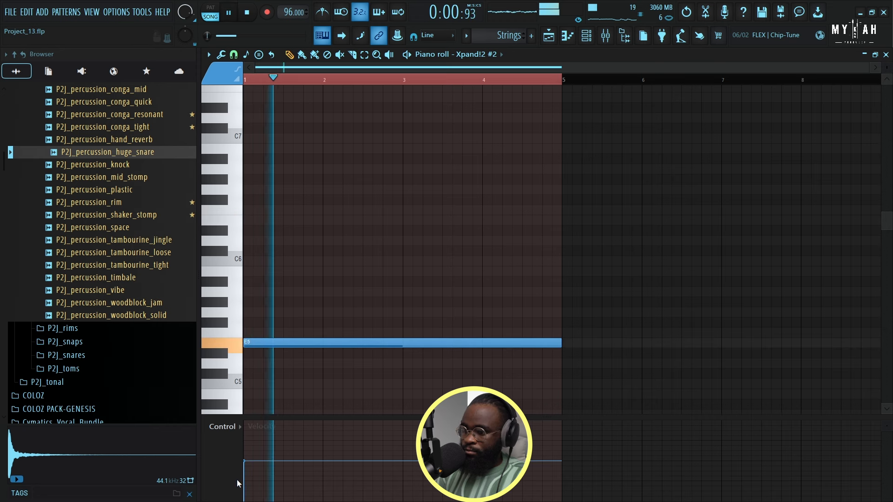
key("space")
left_click_drag(558, 342, 323, 334)
key("space")
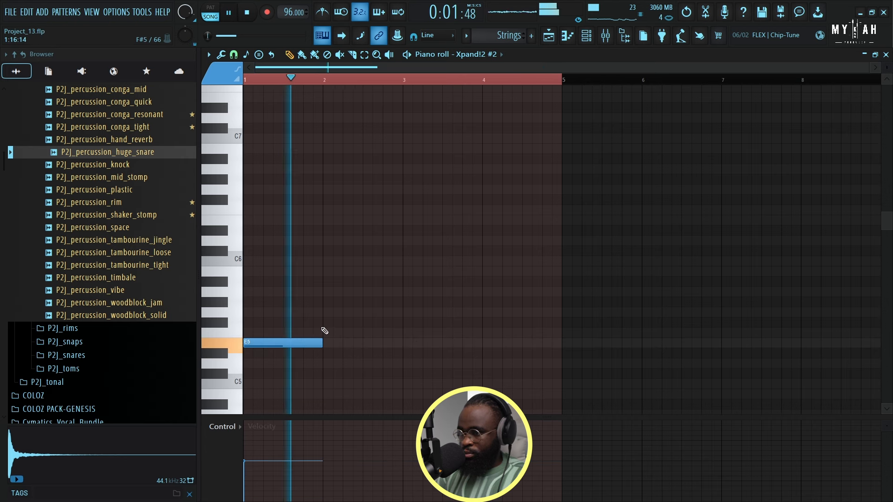
Add a one-bar F#5 note at bar 2 and a half-bar G5 note at bar 3 of the Strings pattern.
left_click(326, 322)
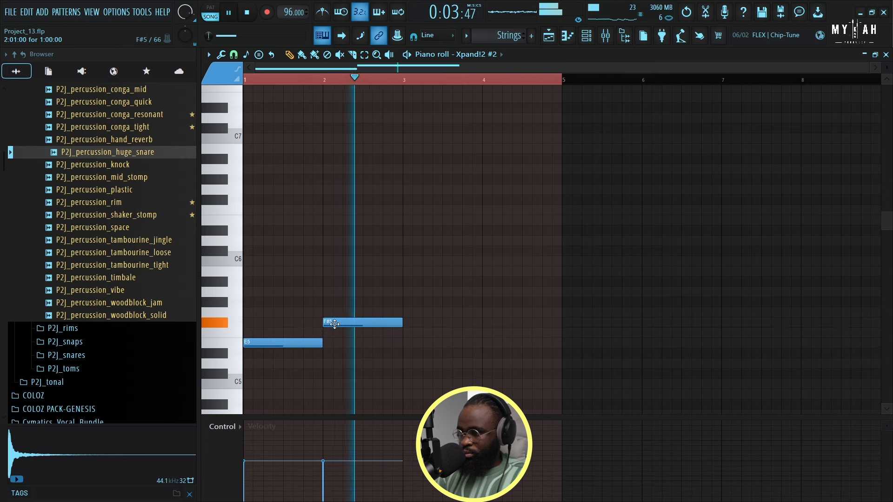
left_click(406, 312)
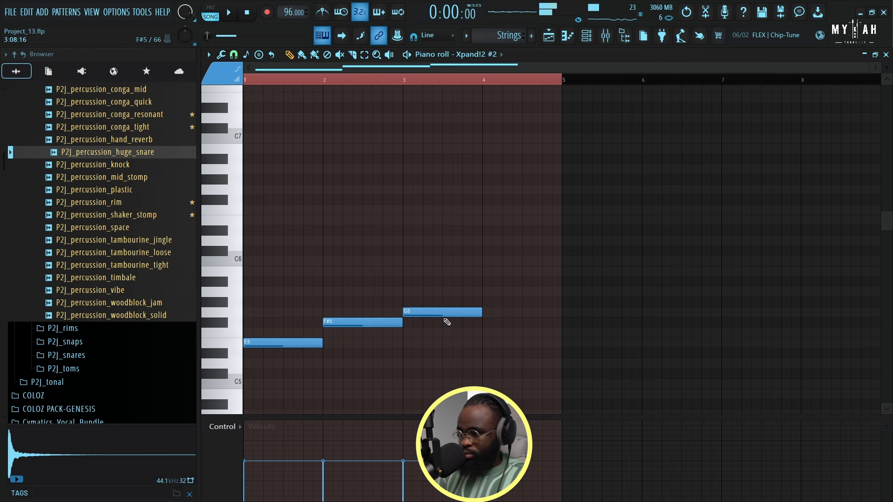
left_click_drag(481, 314, 442, 321)
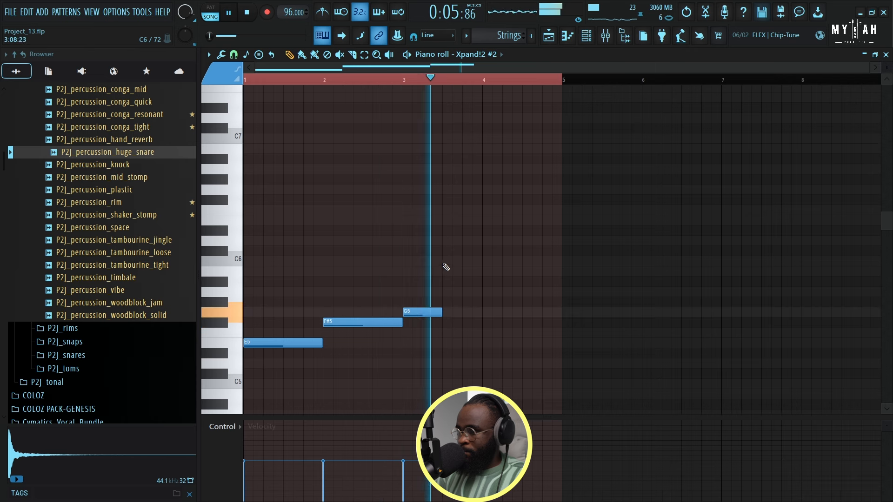
Add one-beat B5 and A5 notes in the second half of bar 3 of the Strings pattern.
left_click(447, 261)
key("space")
left_click_drag(449, 262, 454, 273)
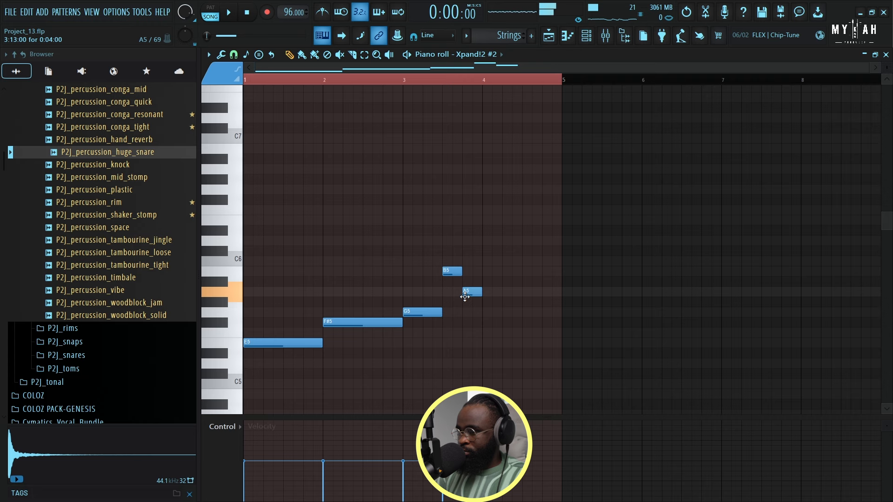
key("space")
Draw a one-bar D5 note at bar 4 of the Strings pattern and play the phrase.
scroll(461, 240, "up", 4)
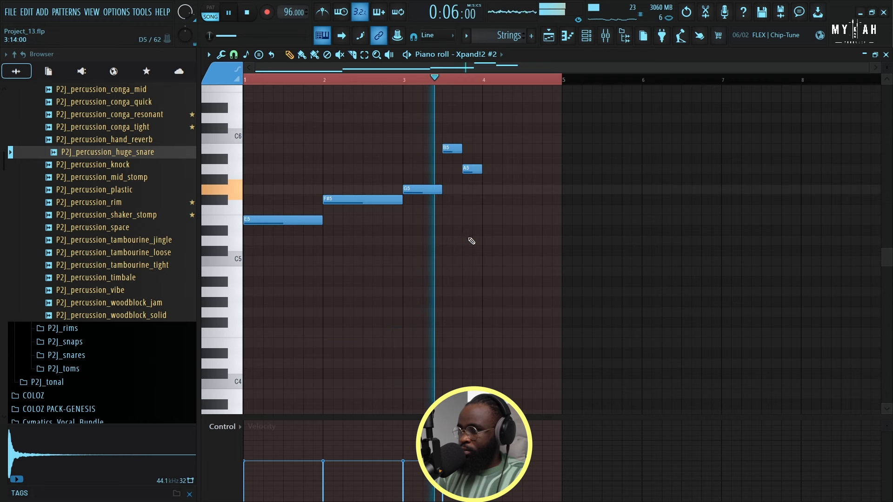
key("space")
left_click_drag(484, 222, 560, 248)
key("space")
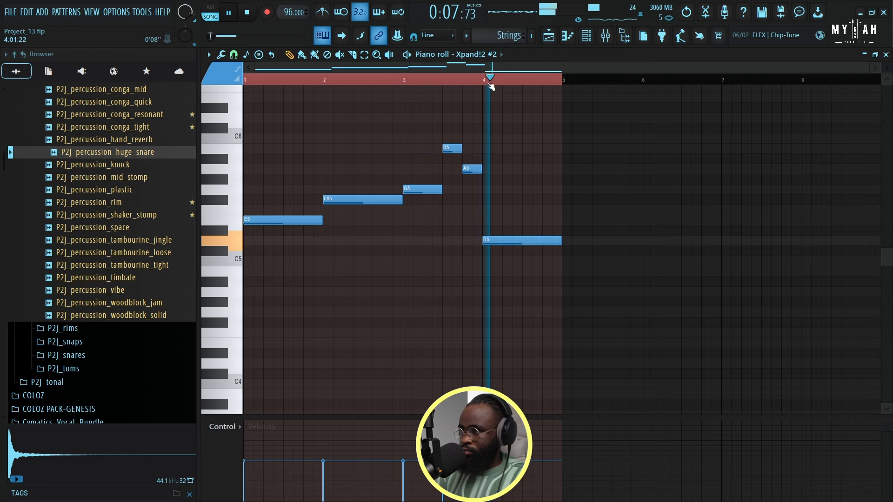
Replay the Strings melody from bar 3 and bring up the channel rack.
key("space")
key("space")
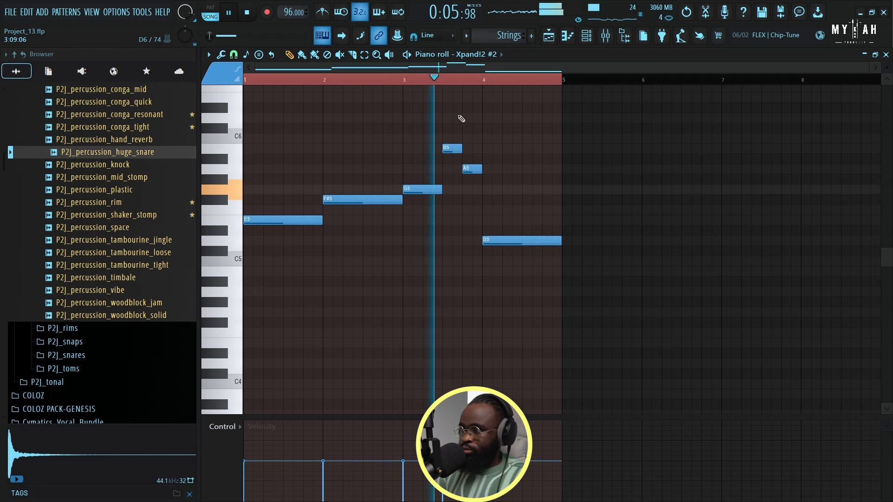
key("space")
key("F6")
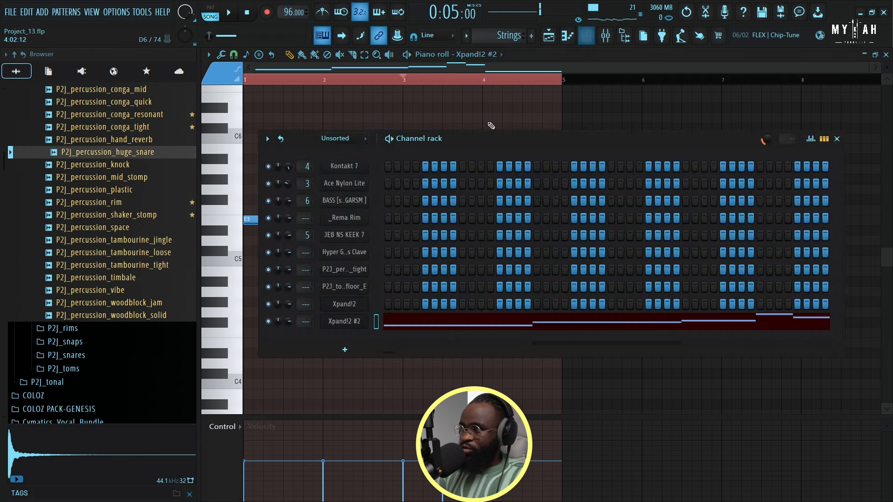